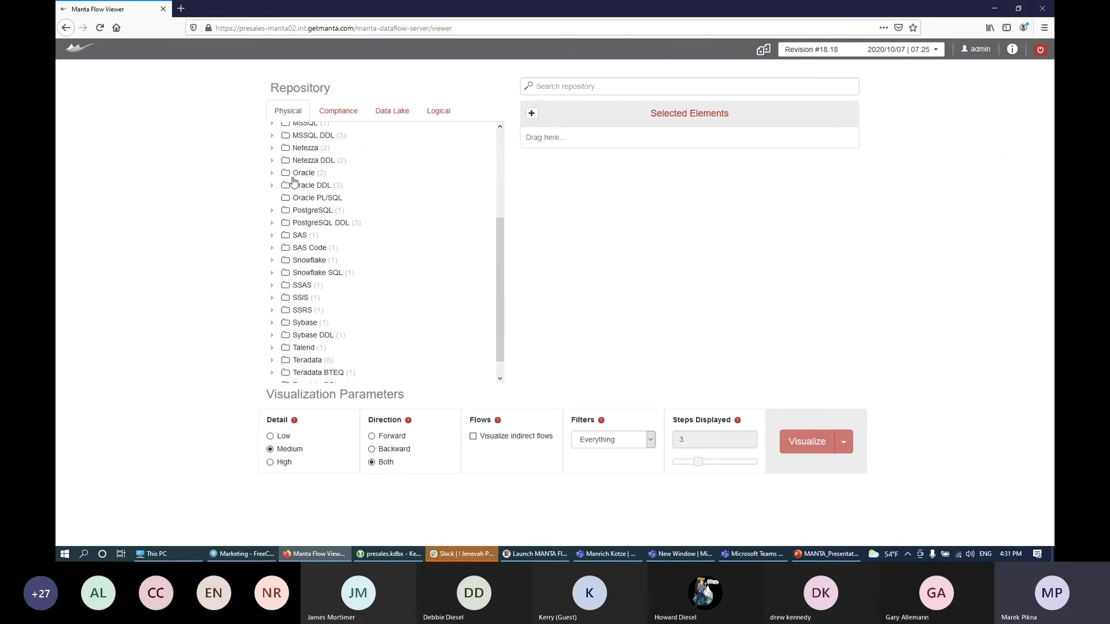
- Expand Oracle, ORCL and DWH in the physical repository and add the CRM_CLIENT table to the selected elements
scroll(363, 192, up, 5)
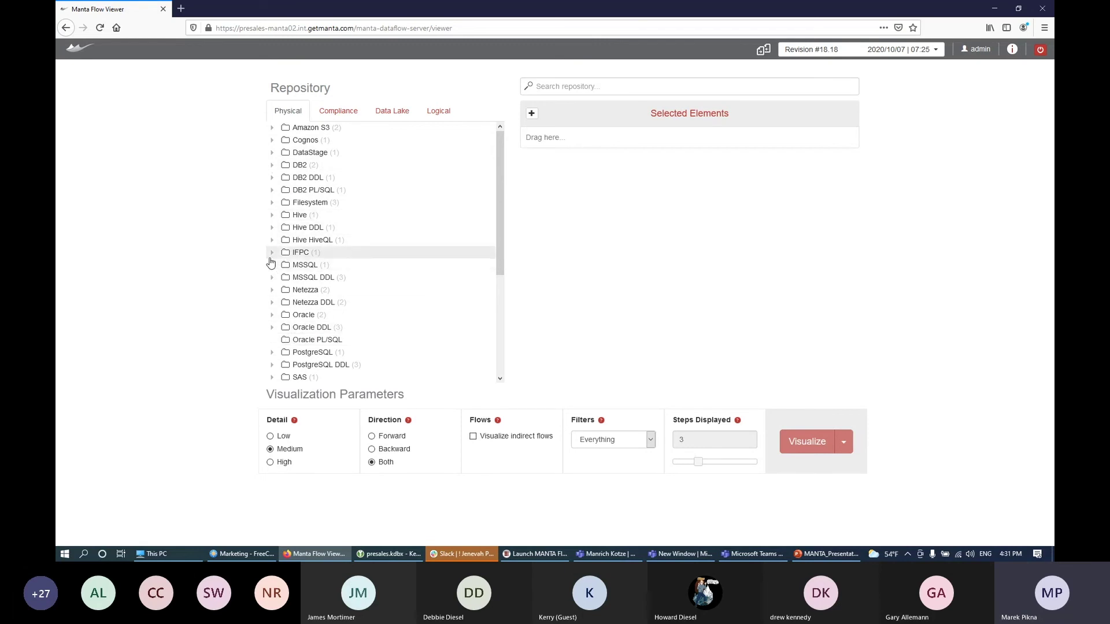
click(272, 316)
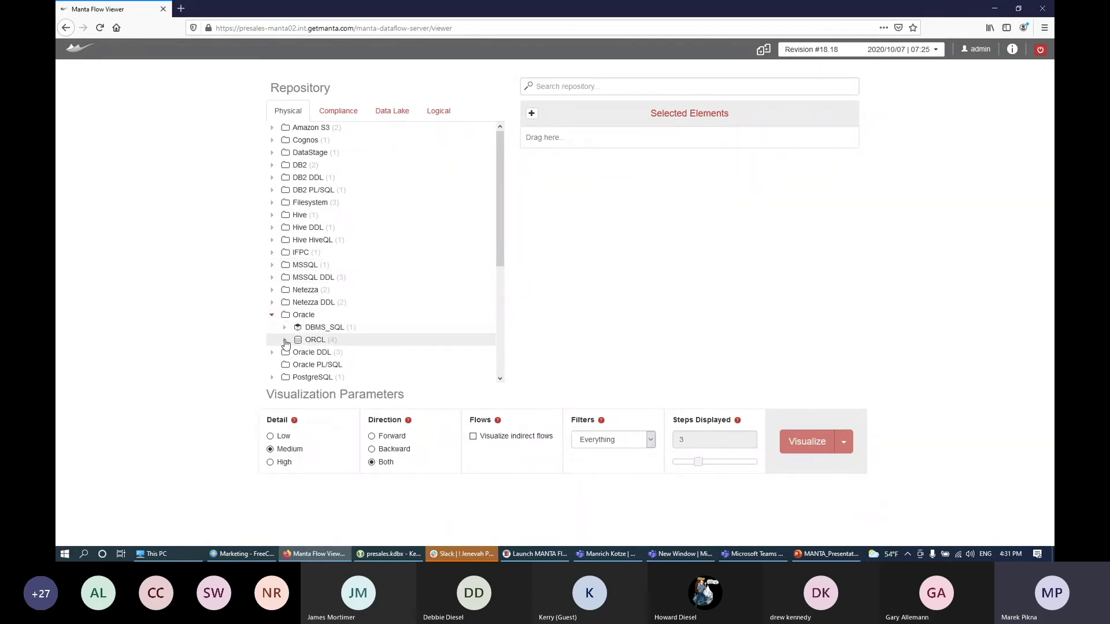
click(284, 340)
scroll(347, 315, down, 1)
scroll(347, 314, down, 2)
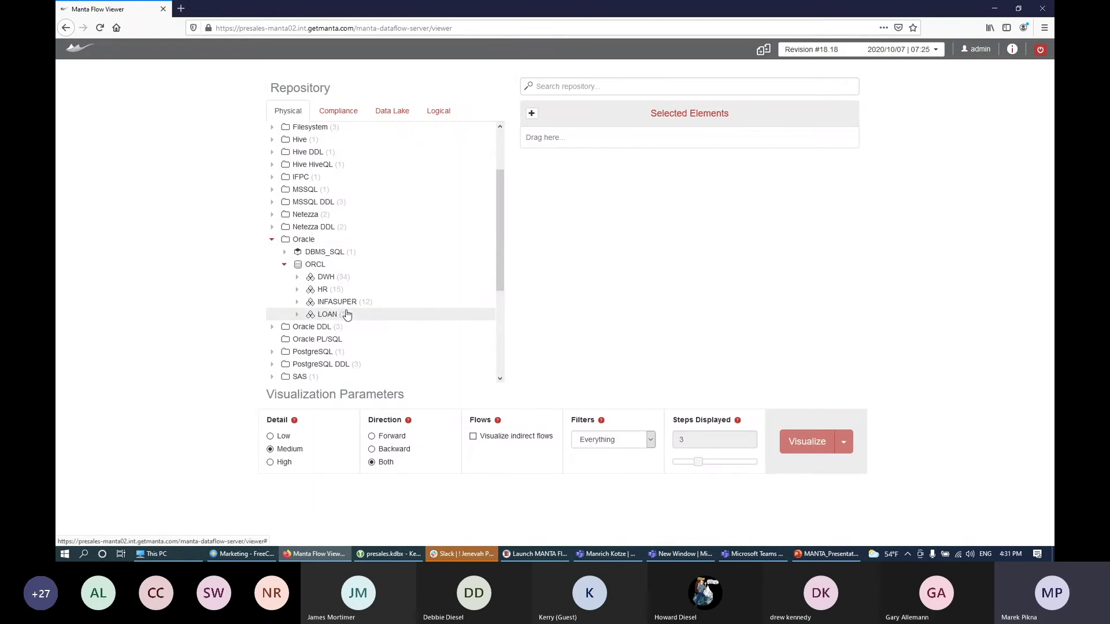
click(296, 278)
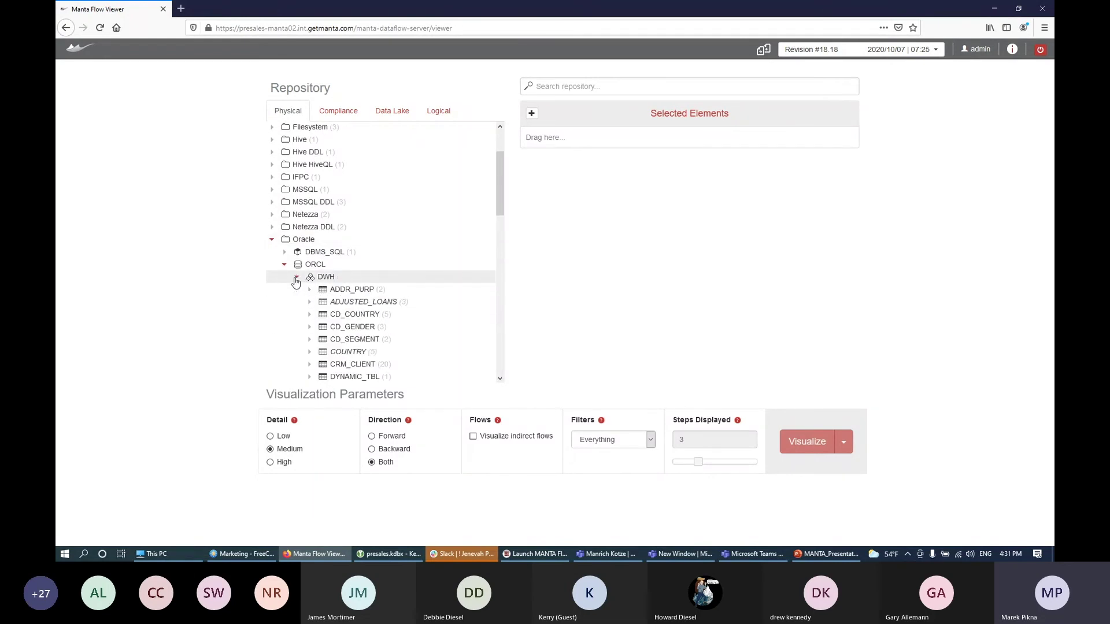
scroll(337, 275, down, 4)
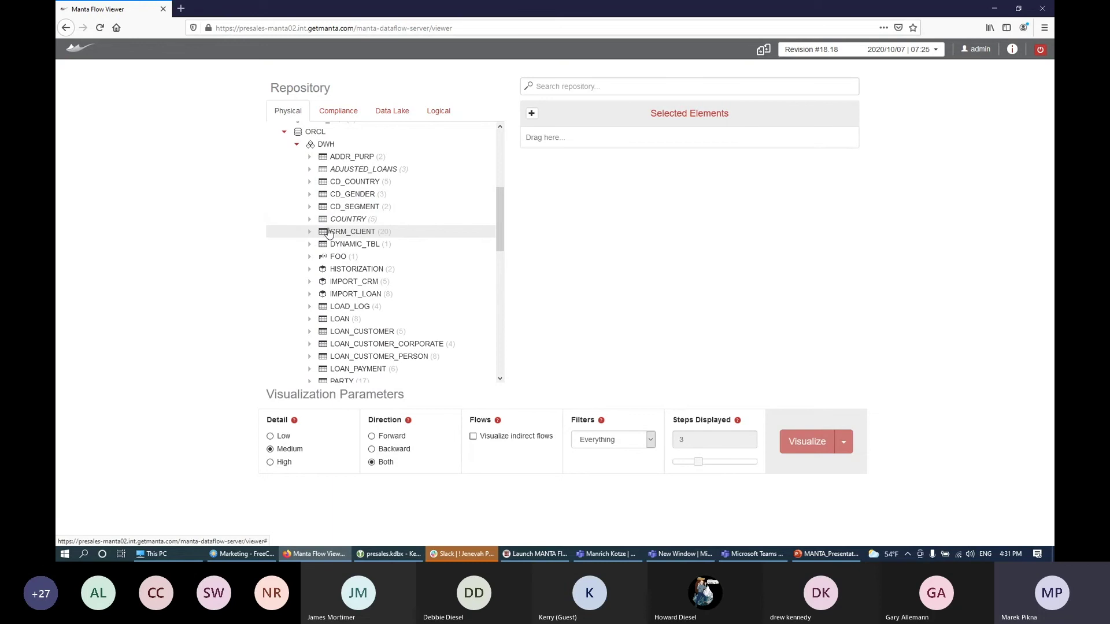
double_click(329, 232)
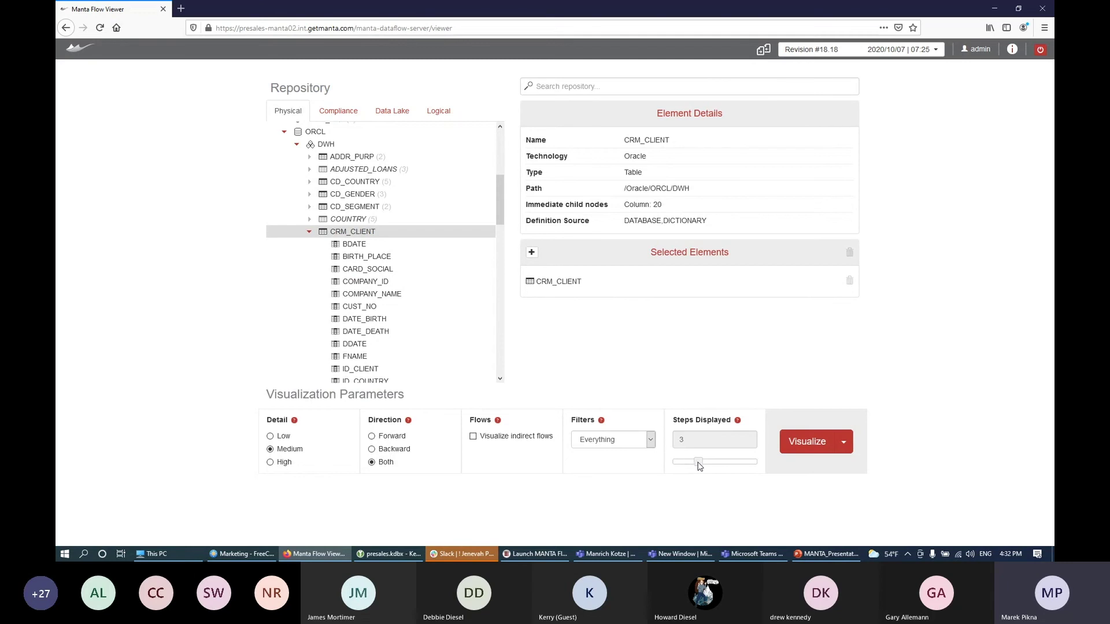
- Set the displayed steps to 6, visualize the CRM_CLIENT data flow and bring the wider graph into view
drag(698, 462, 723, 463)
click(802, 445)
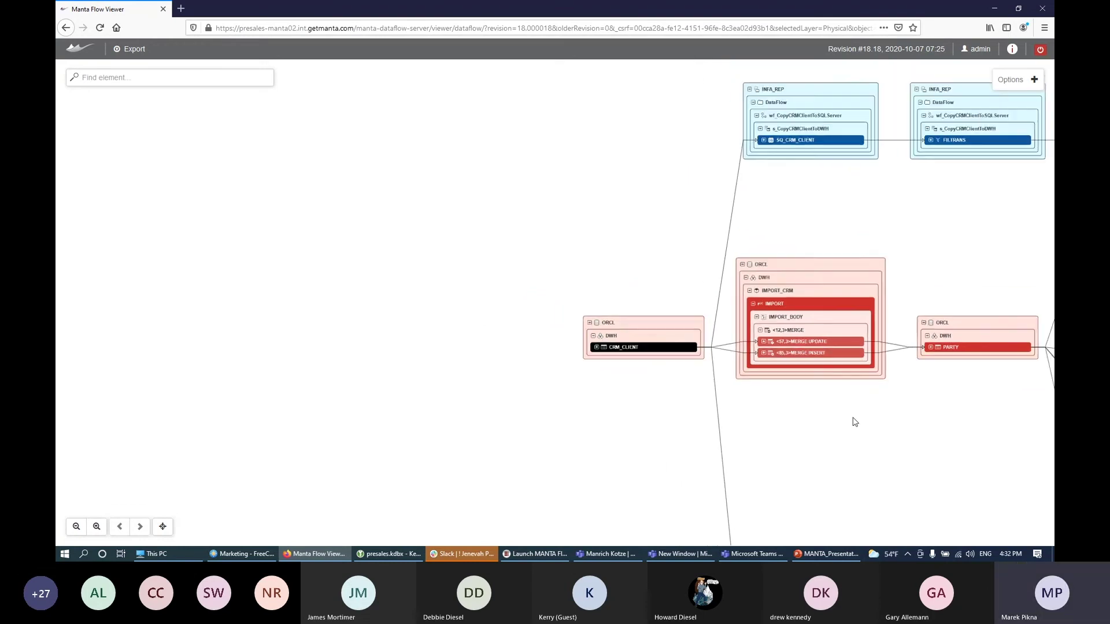
scroll(854, 421, down, 5)
drag(908, 439, 399, 322)
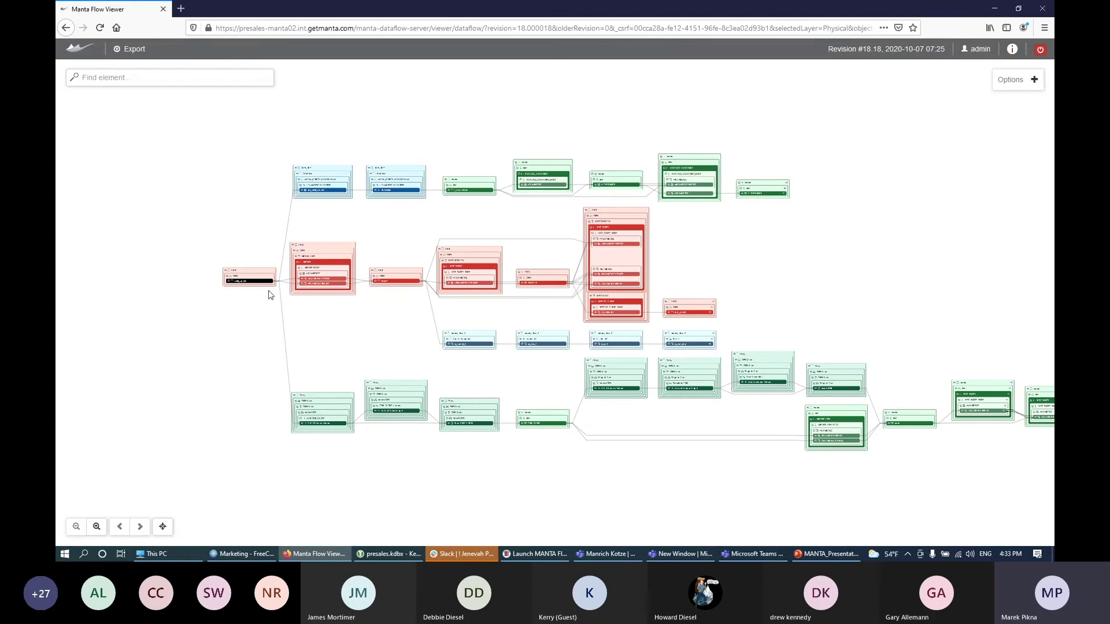
- Inspect the details of the source ORCL database, INFA_REP, the SSIS Party folder and both manta databases, and clear the selection
click(235, 274)
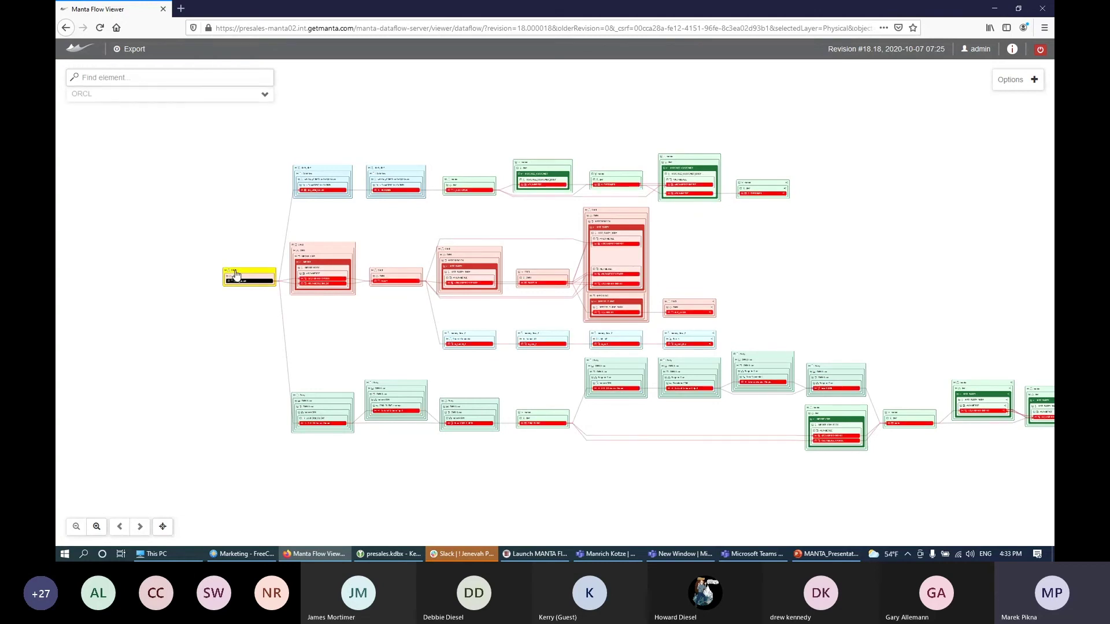
click(264, 96)
drag(354, 119, 446, 120)
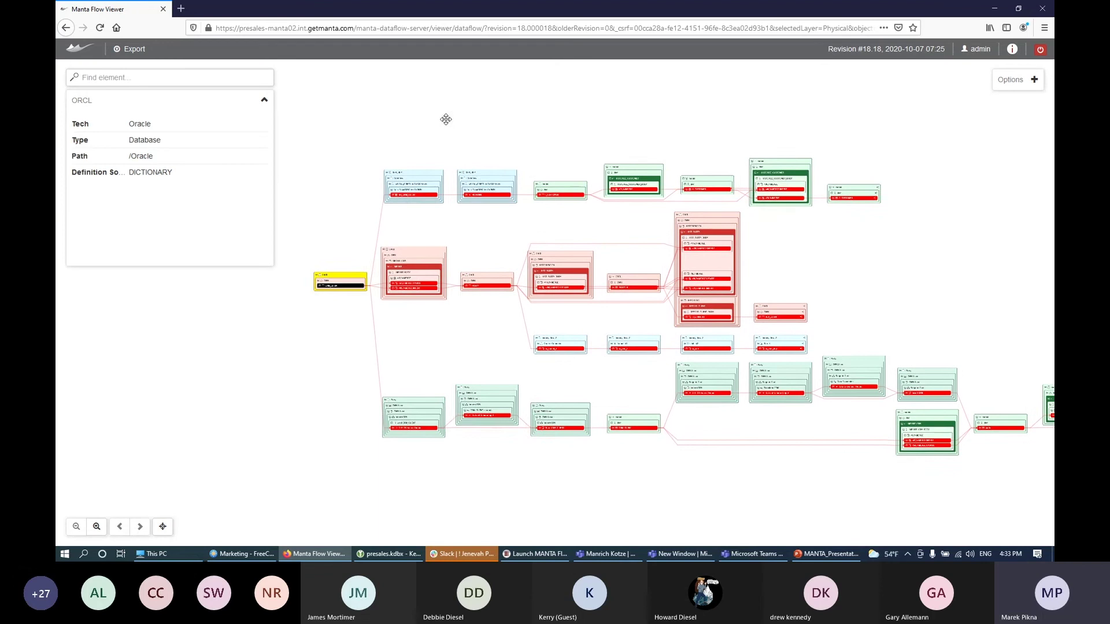
click(404, 176)
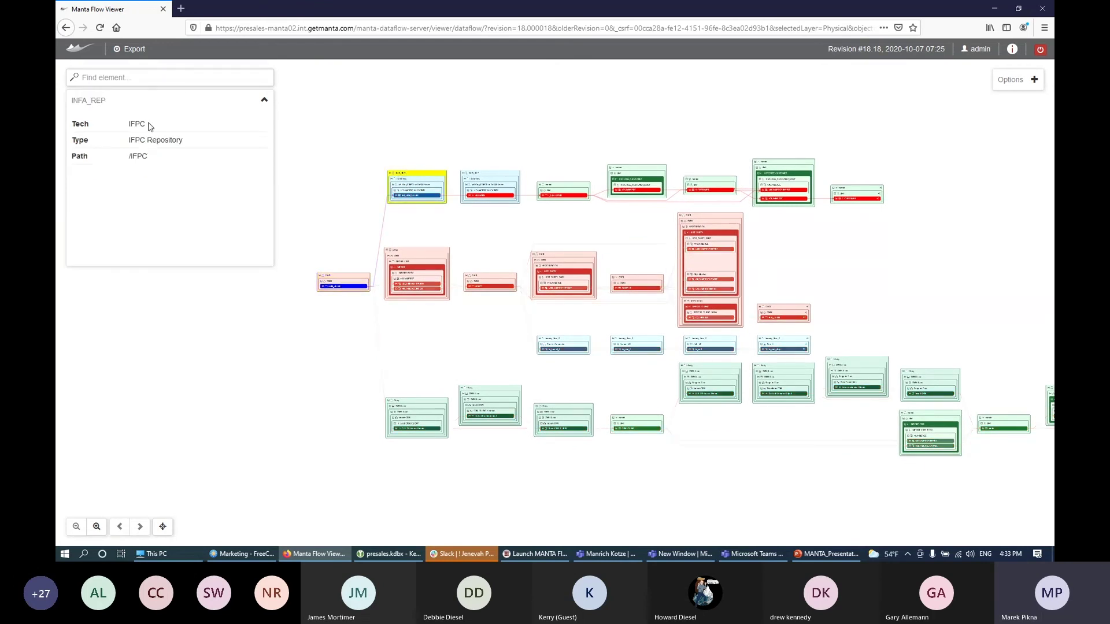
click(571, 190)
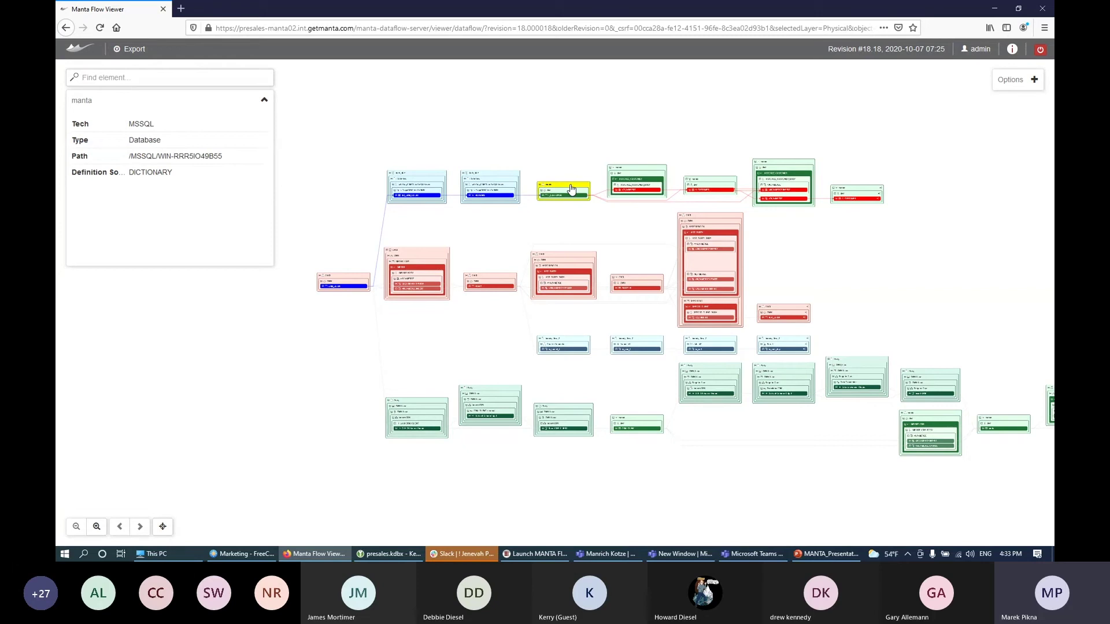
click(406, 402)
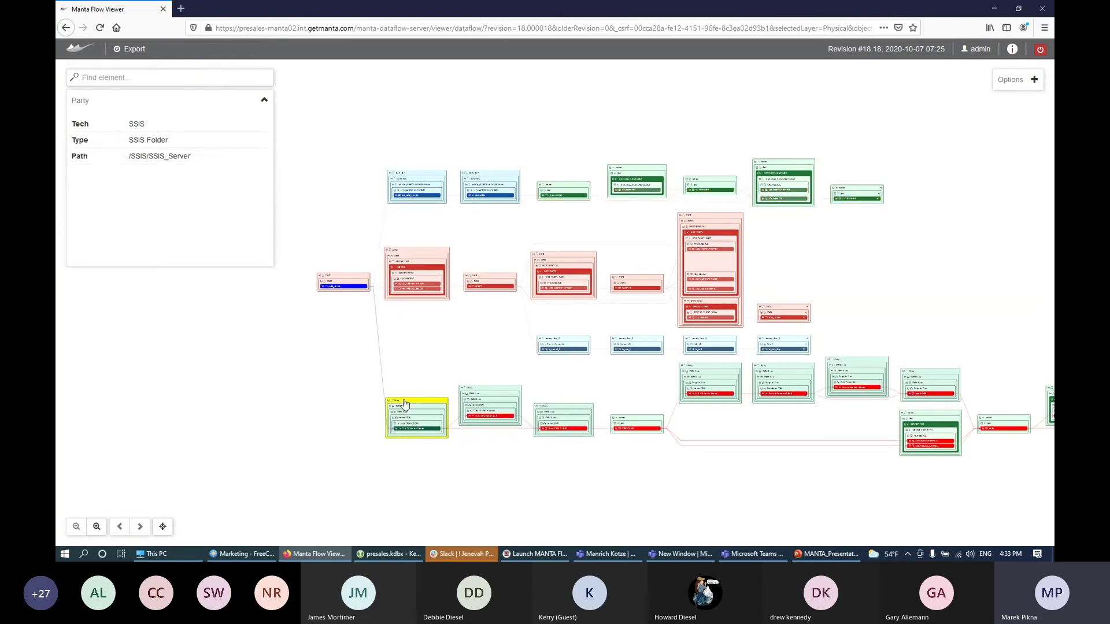
click(628, 422)
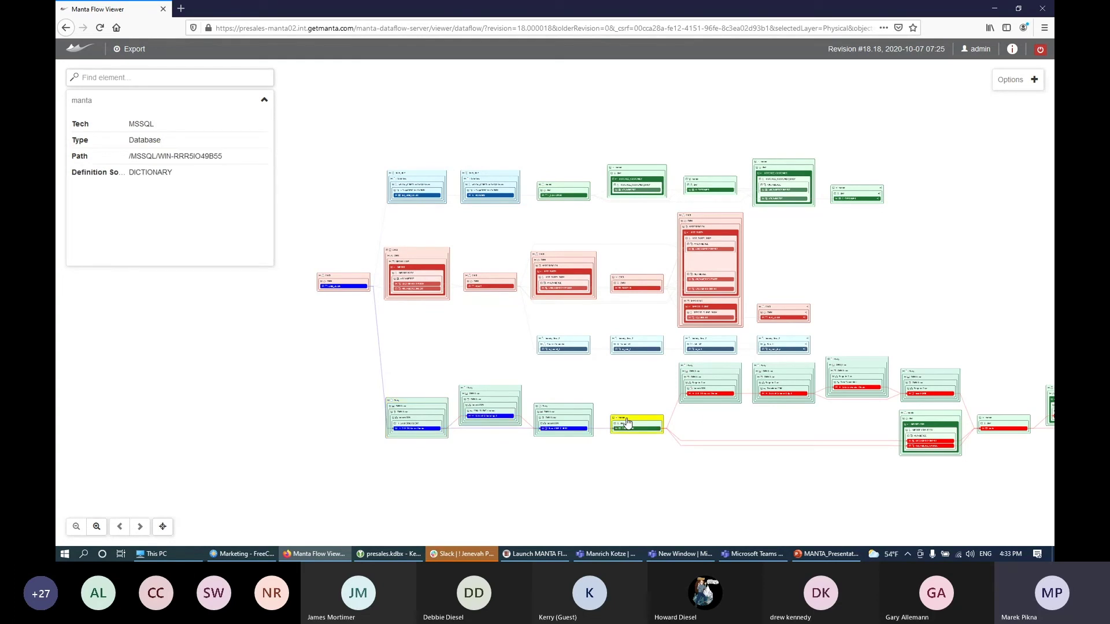
click(409, 350)
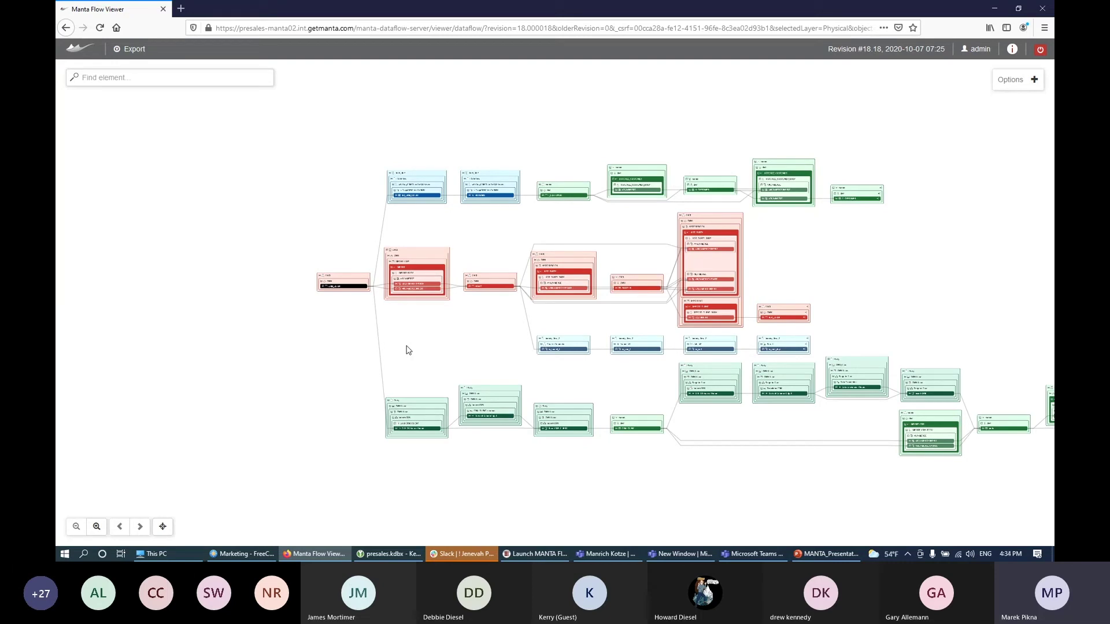
- Expand CRM_CLIENT, PARTY, and the MERGE UPDATE and MERGE INSERT nodes in IMPORT_BODY down to their columns
scroll(397, 316, up, 2)
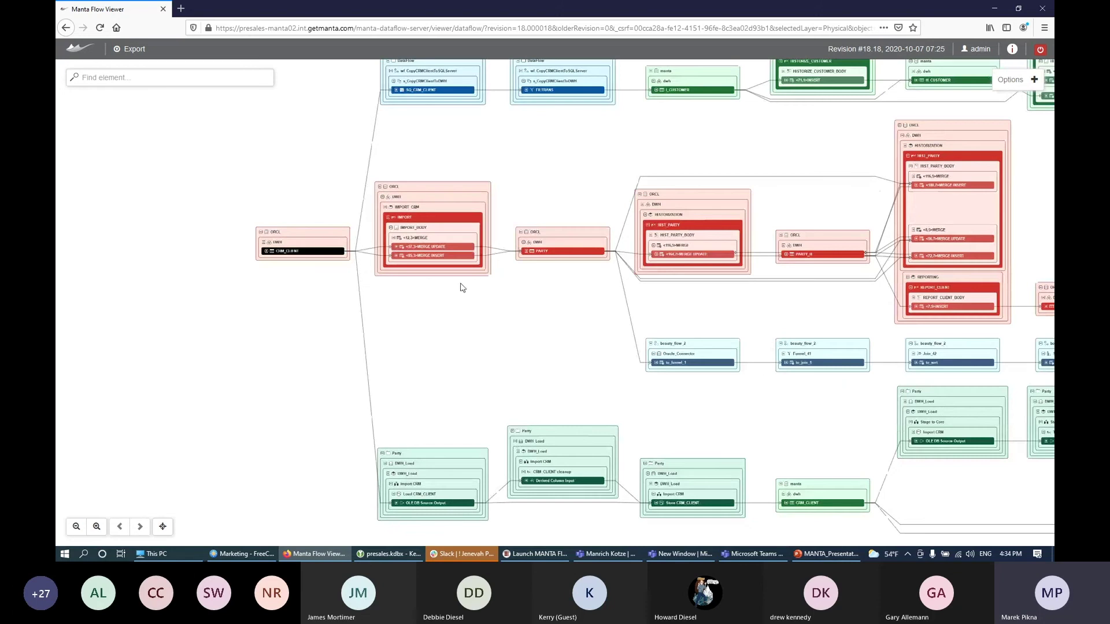
scroll(461, 287, up, 2)
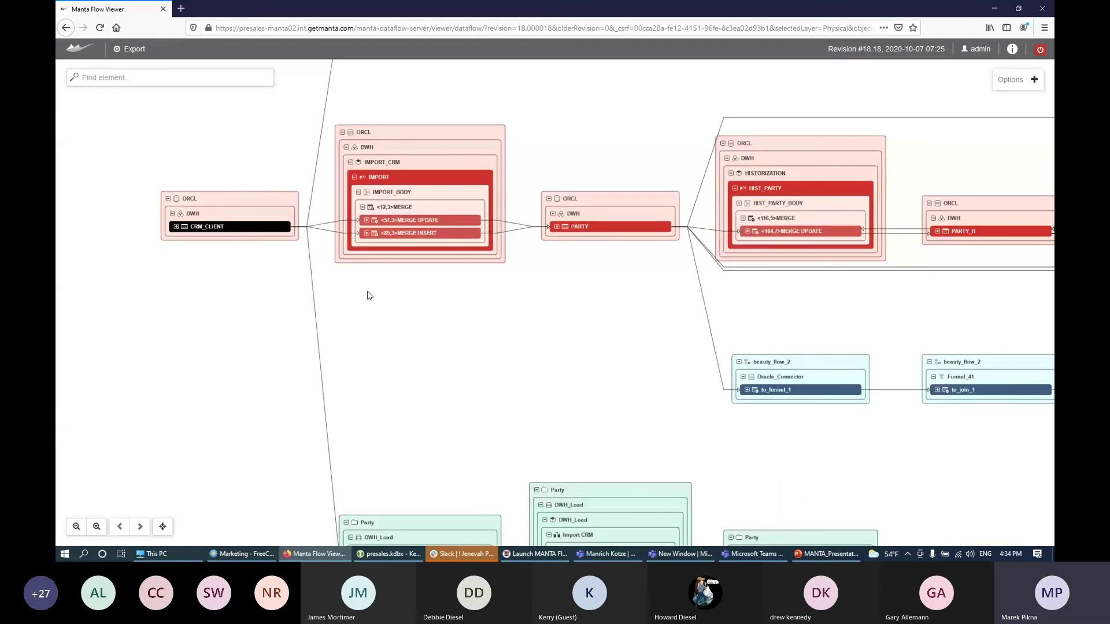
scroll(396, 340, up, 3)
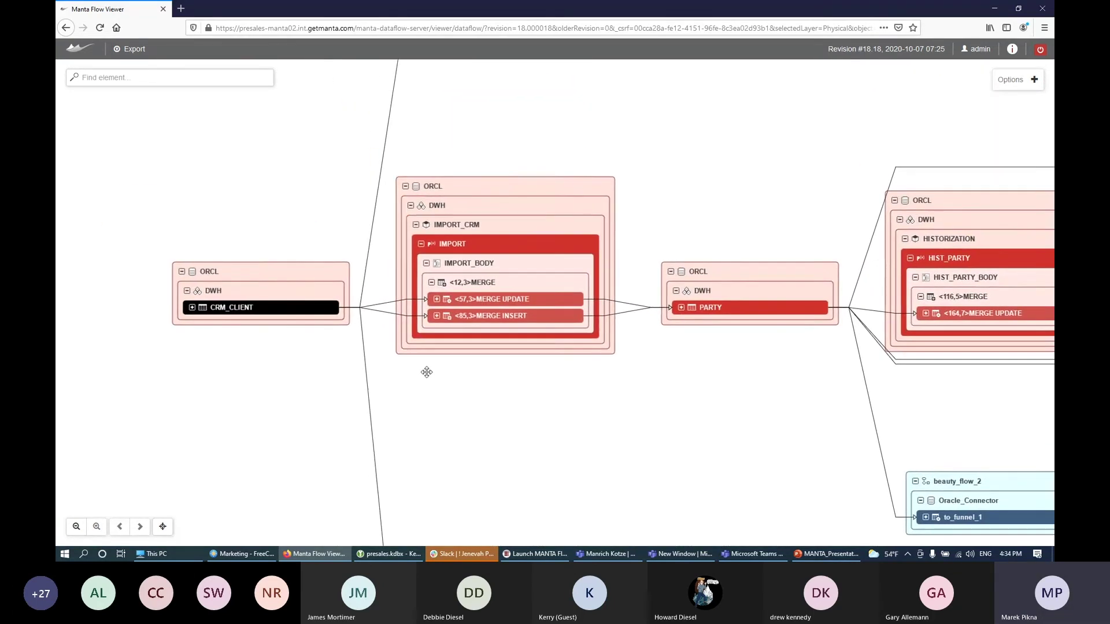
drag(427, 373, 436, 375)
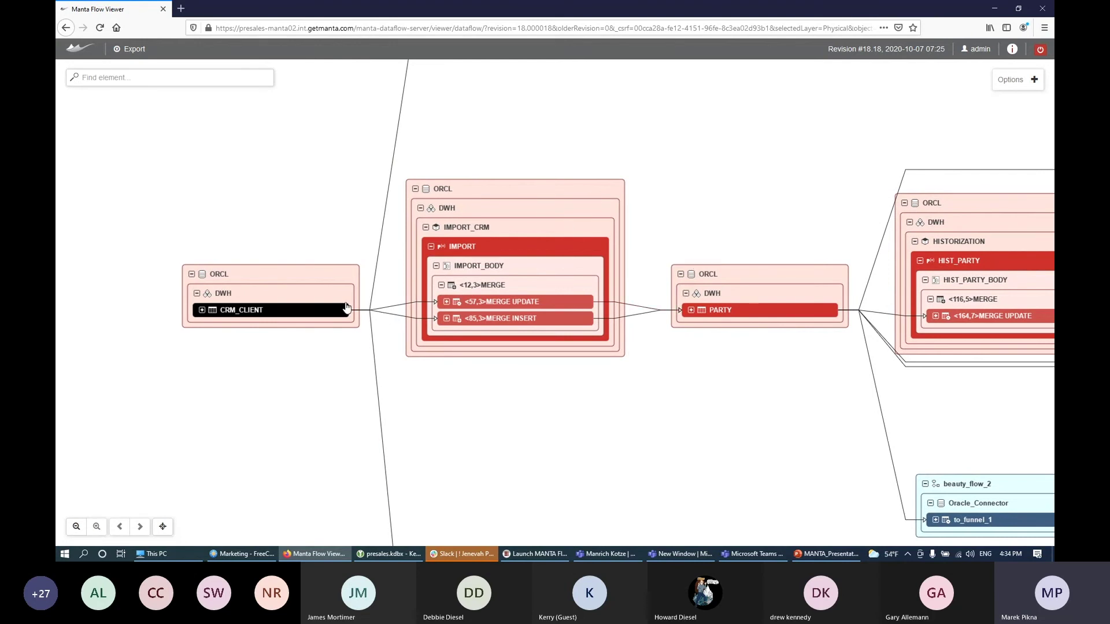
click(202, 312)
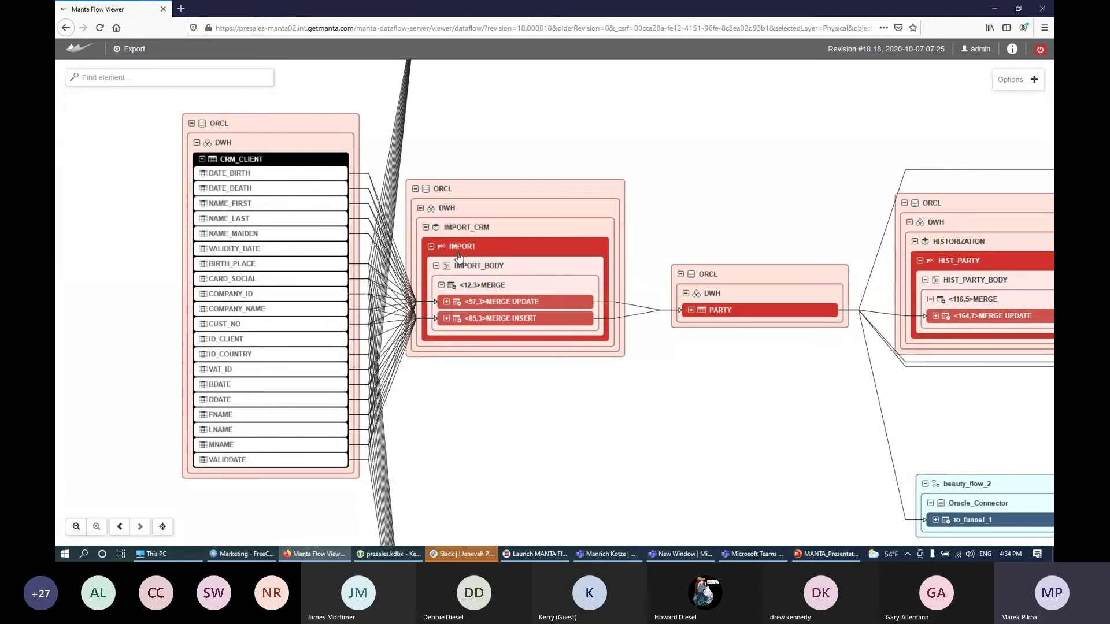
click(691, 312)
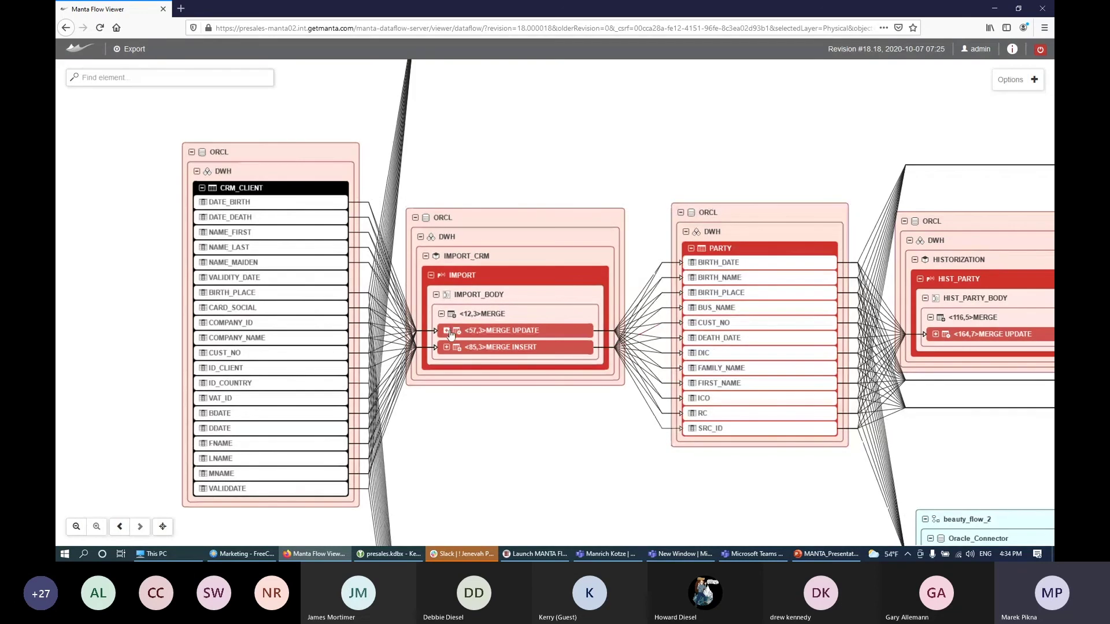
click(447, 331)
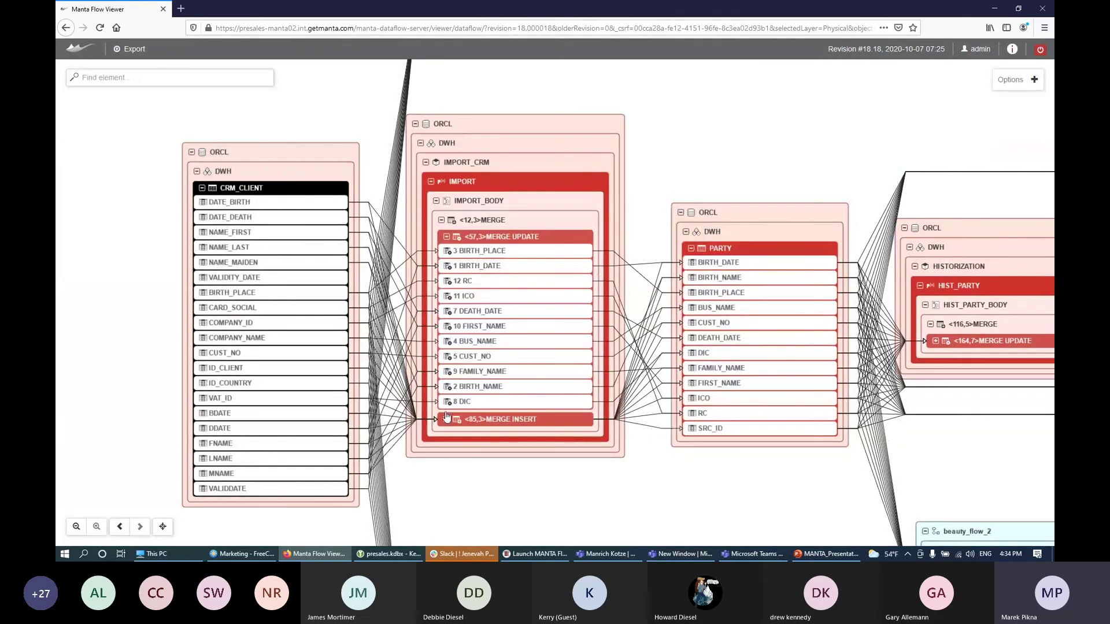
click(445, 421)
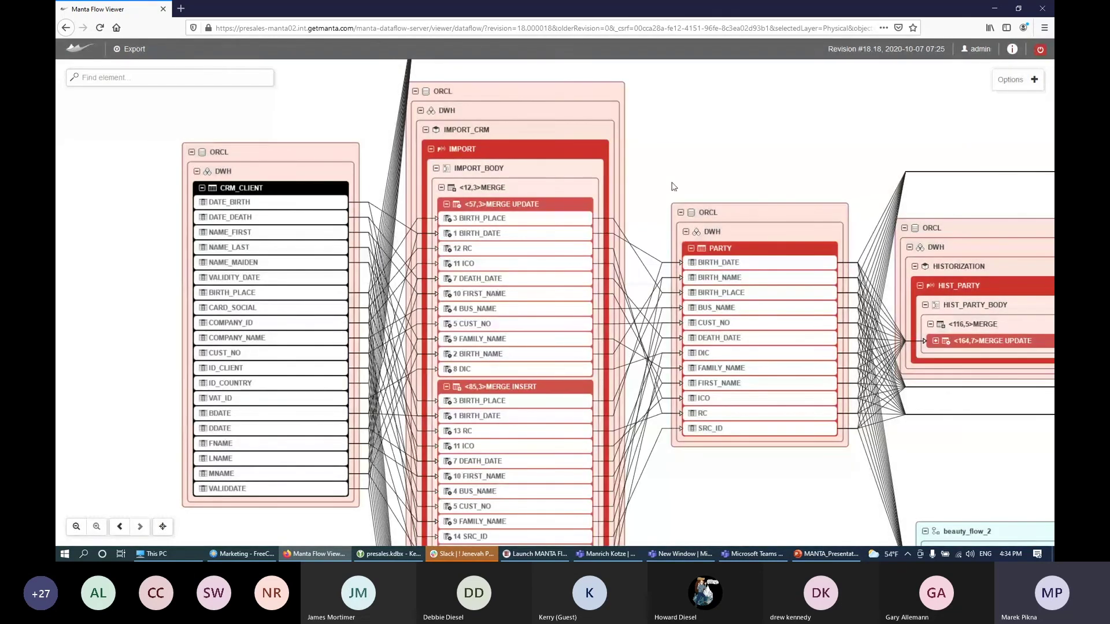
drag(674, 187, 703, 138)
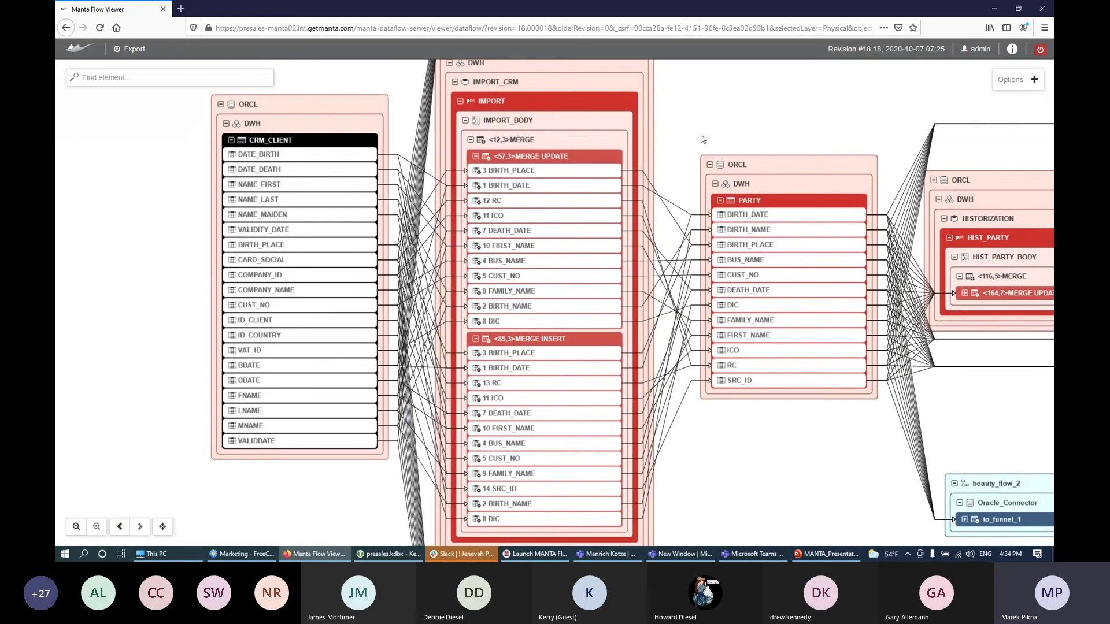
- Trace the upstream and downstream lineage of the BIRTH_NAME column in the PARTY table
click(743, 233)
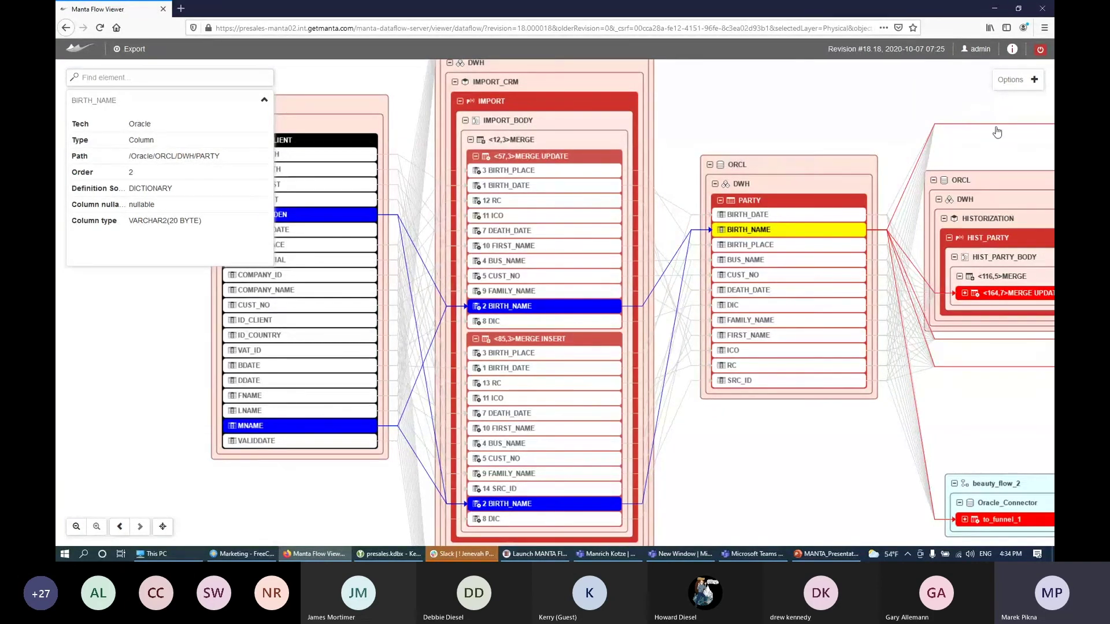
click(677, 175)
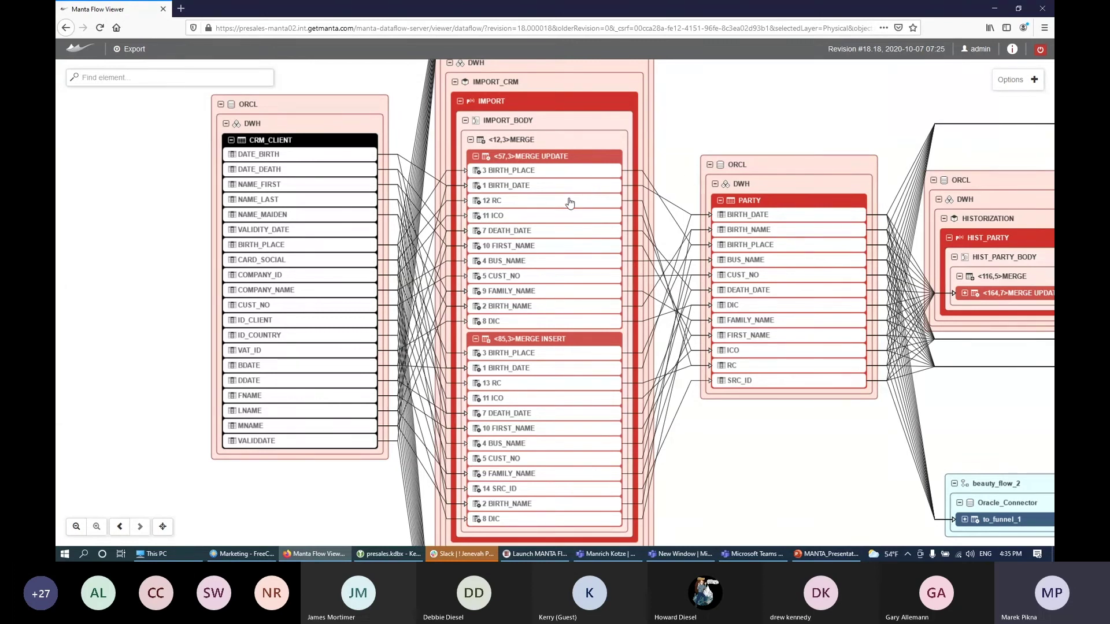
click(734, 231)
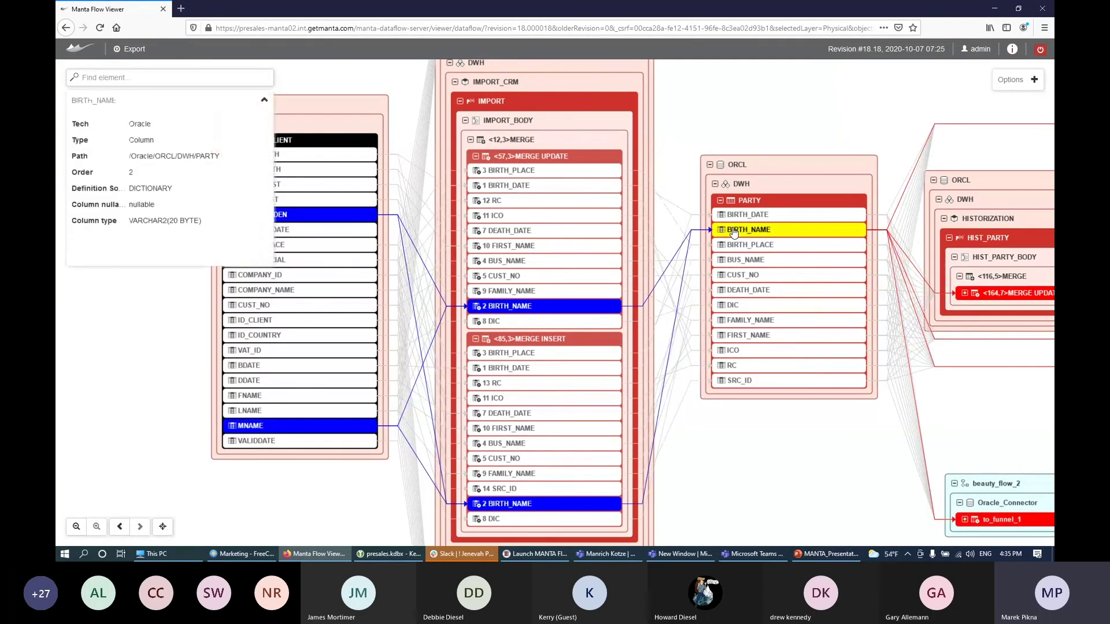
- View the full transformation logic of the BIRTH_NAME column in the IMPORT_BODY MERGE UPDATE and close it
click(549, 312)
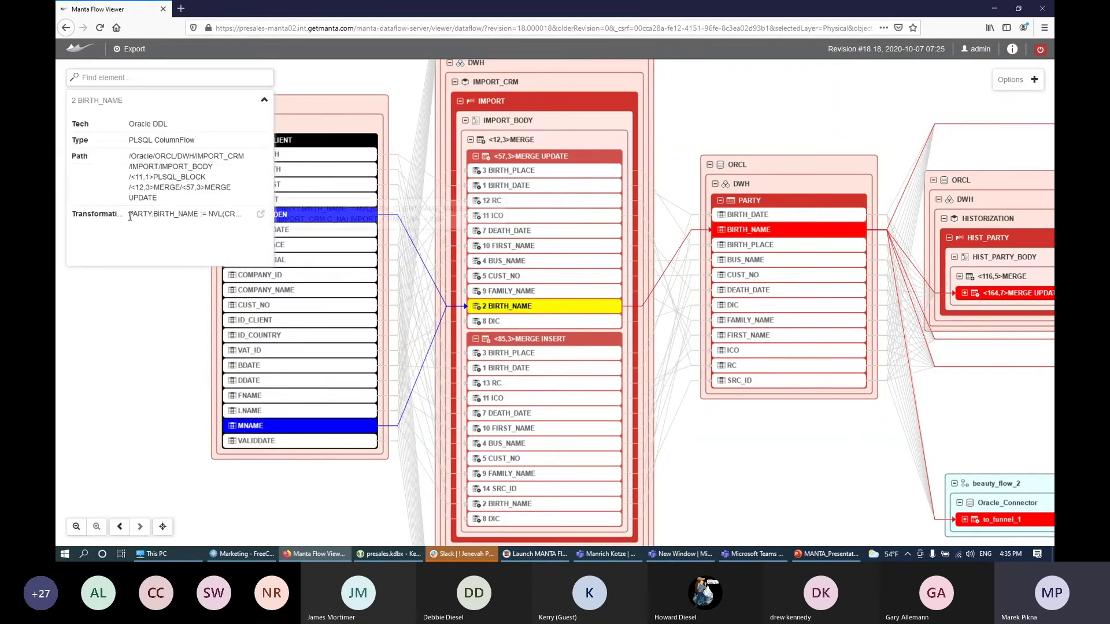
click(259, 215)
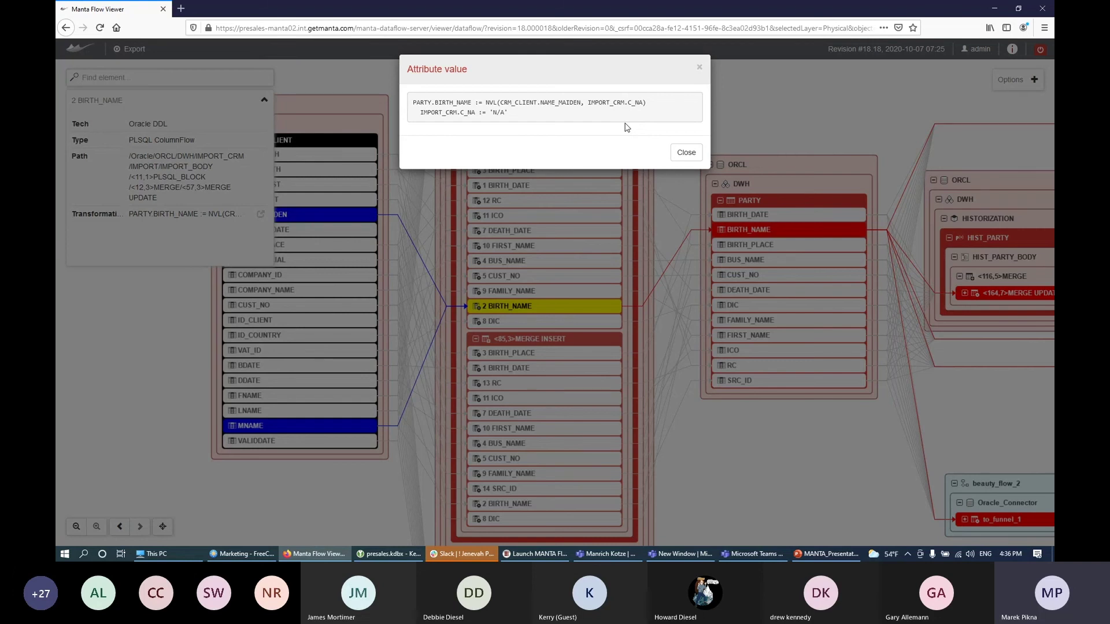
click(686, 153)
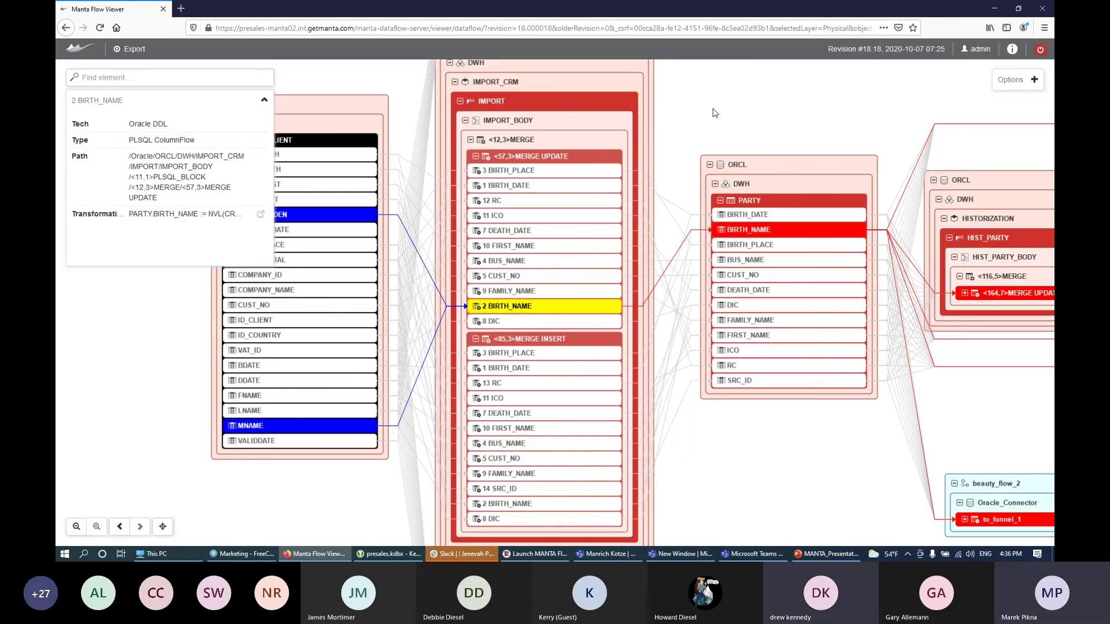
drag(715, 113, 714, 162)
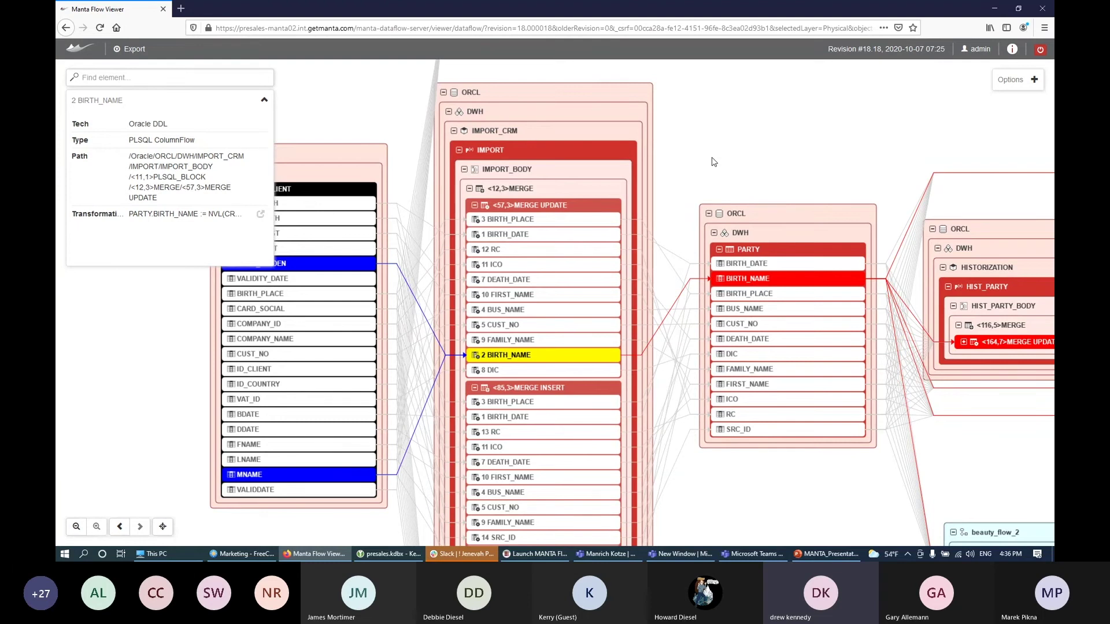
- Clear the lineage highlighting and follow the flow downstream from PARTY through HIST_PARTY to PARTY_H
click(848, 149)
drag(943, 137, 706, 140)
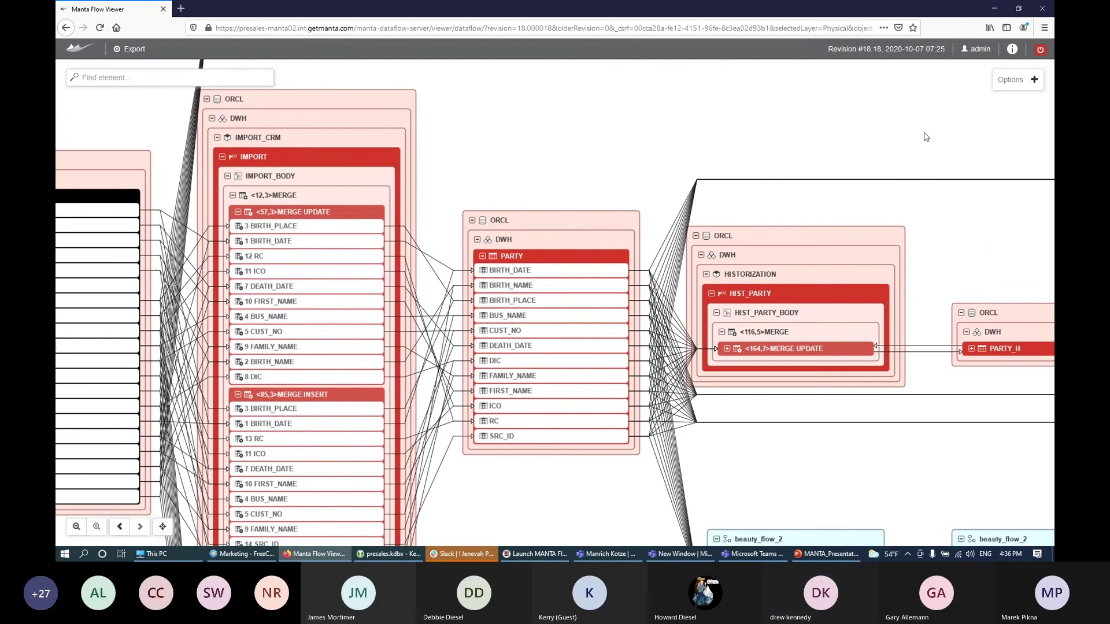
drag(925, 137, 659, 141)
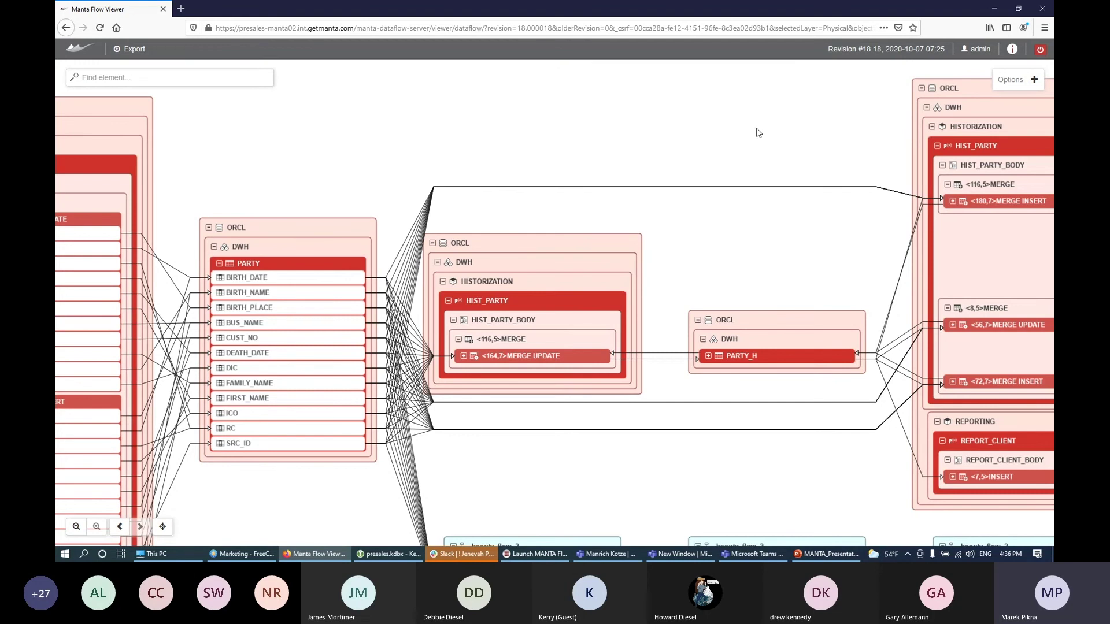
- Return to the repository, switch it to Revision #14 and look inside the SSIS folder down to SSIS_Server
click(81, 50)
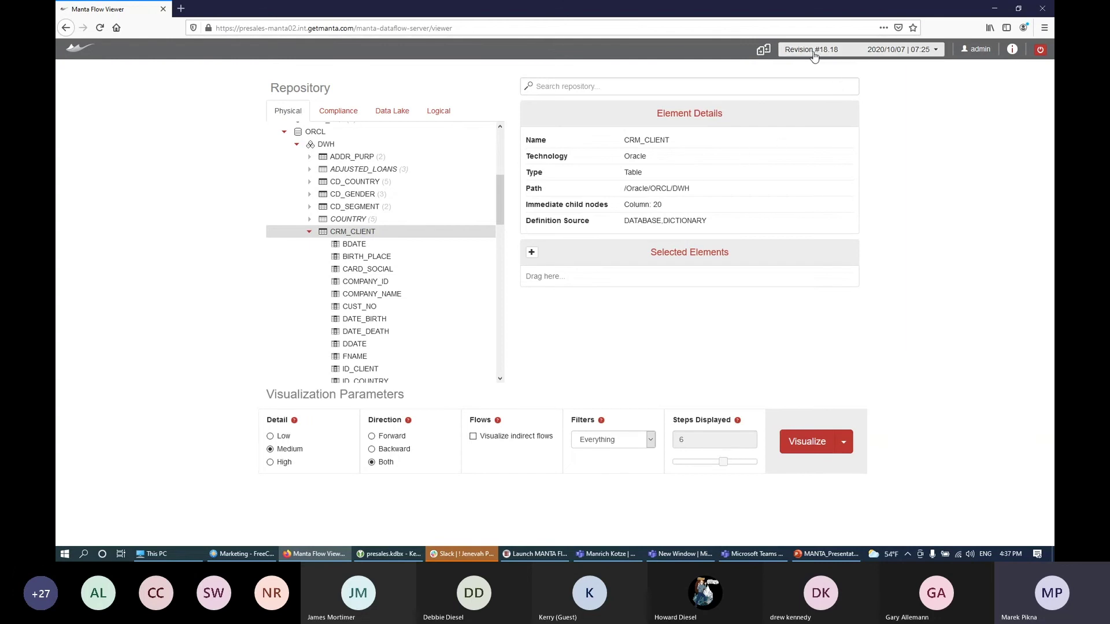
click(893, 58)
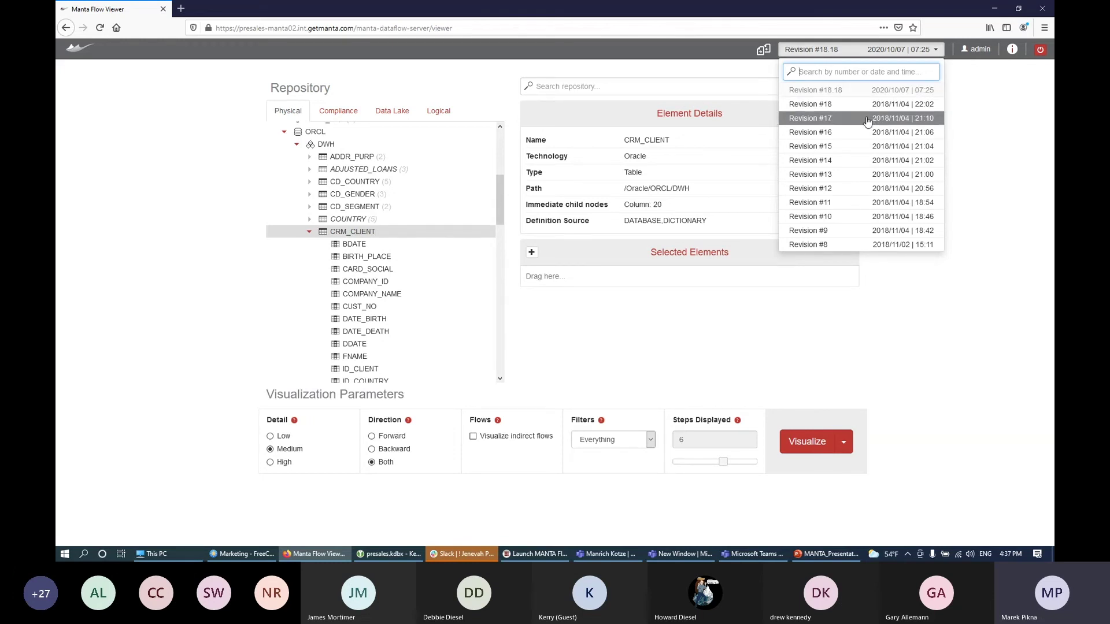
click(844, 161)
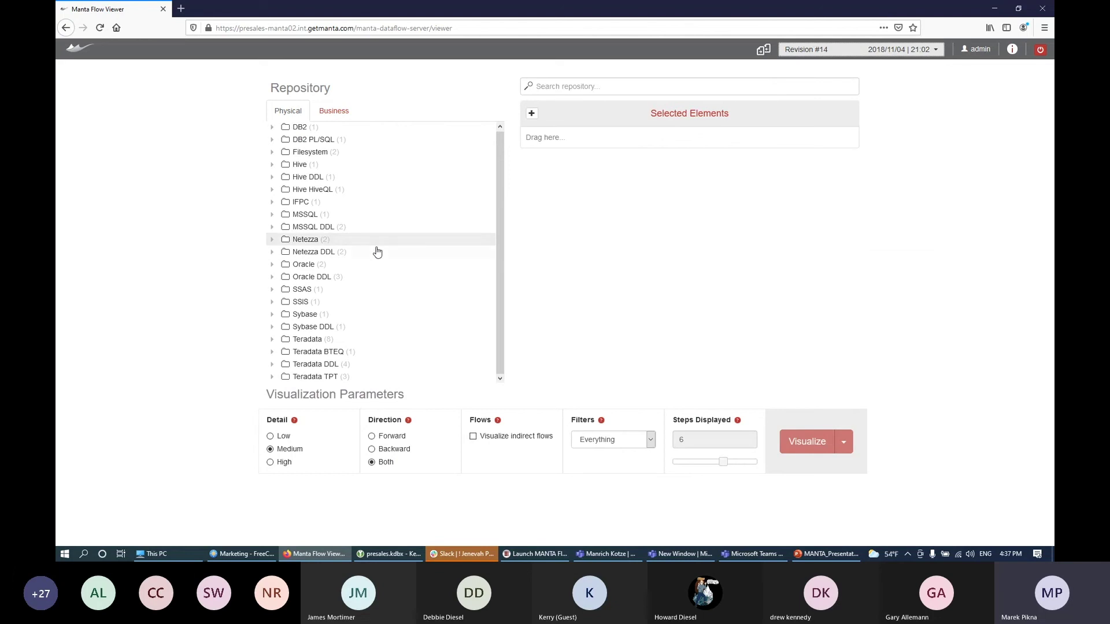
click(273, 304)
click(284, 315)
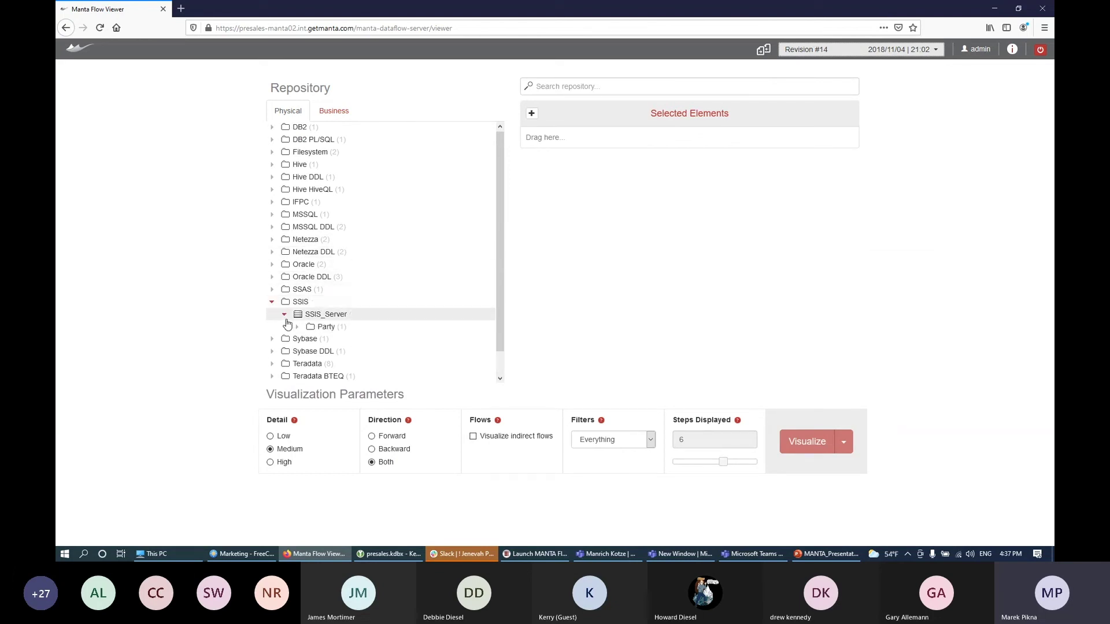
click(272, 303)
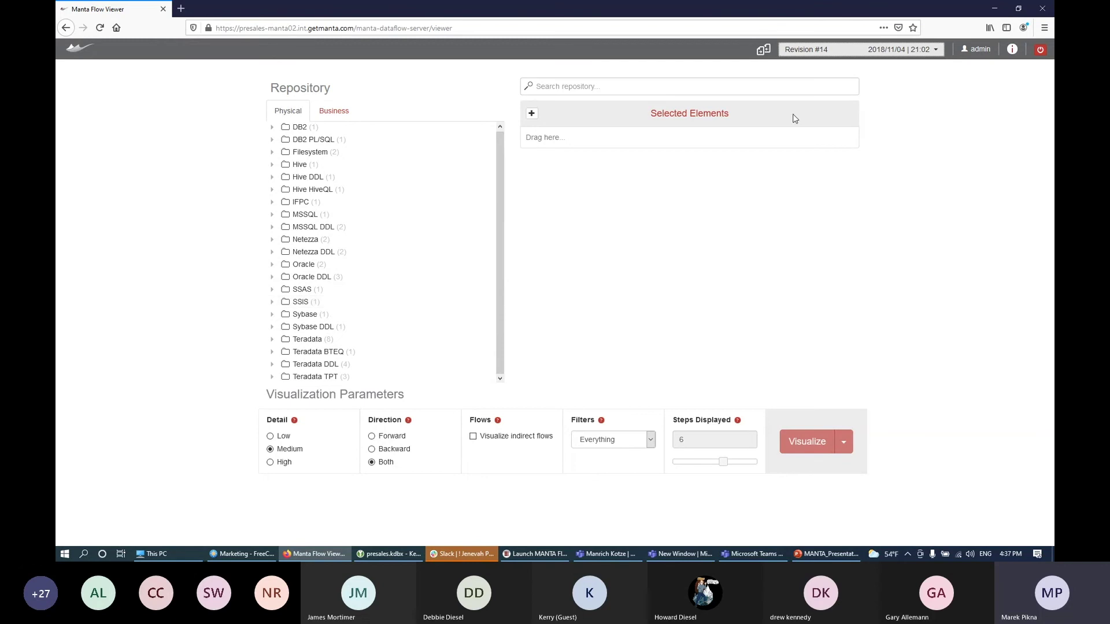
- View the repository at Revision #15 and switch back to Revision #18.18
click(793, 51)
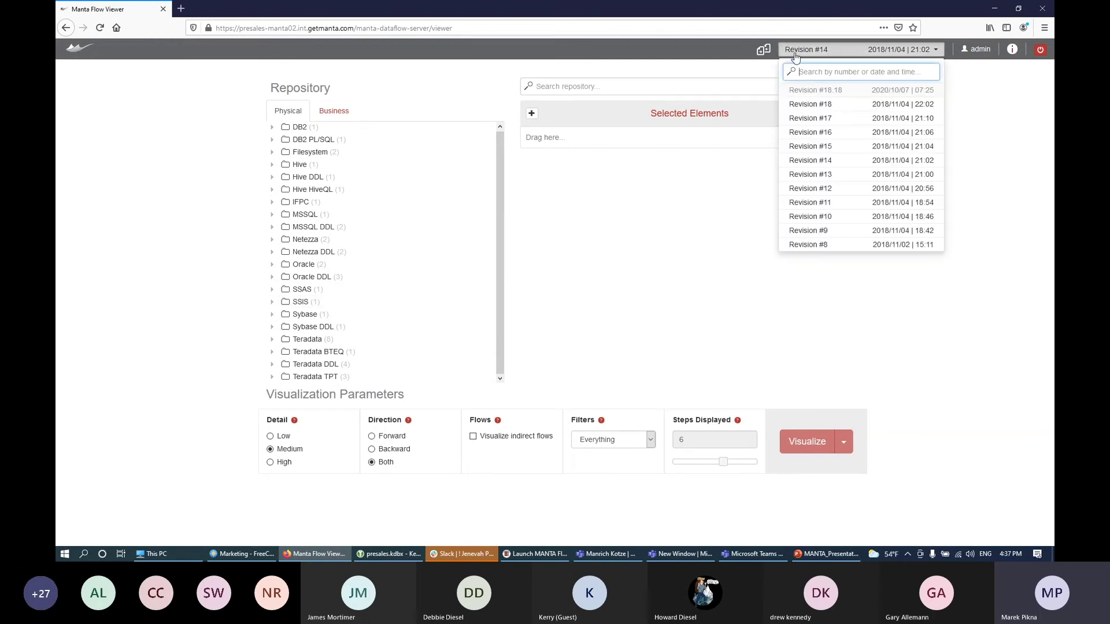
click(808, 149)
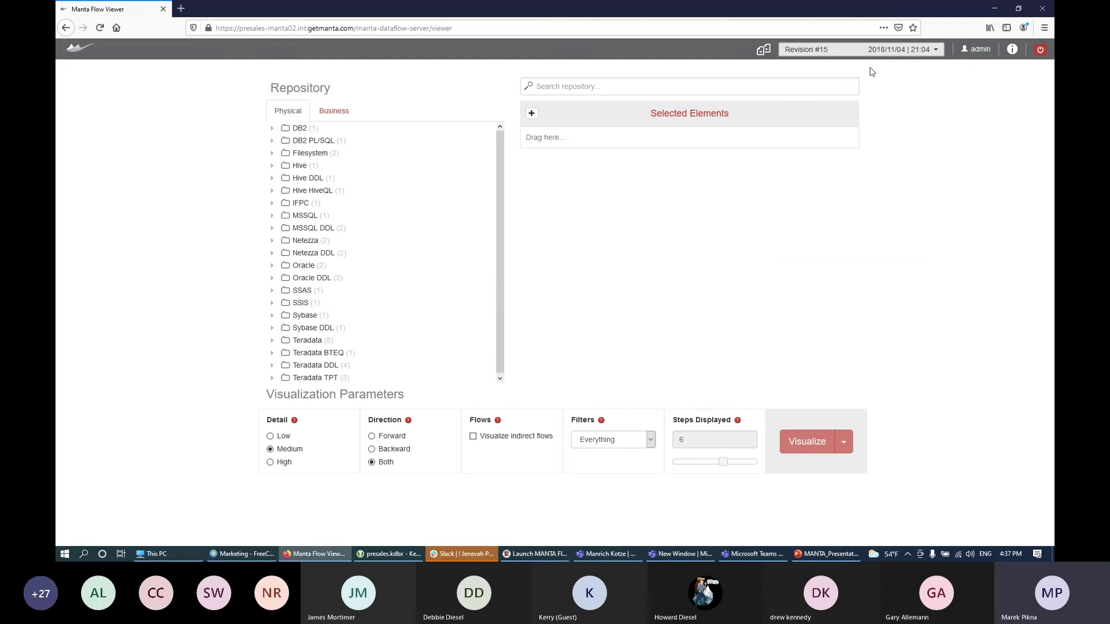
click(919, 51)
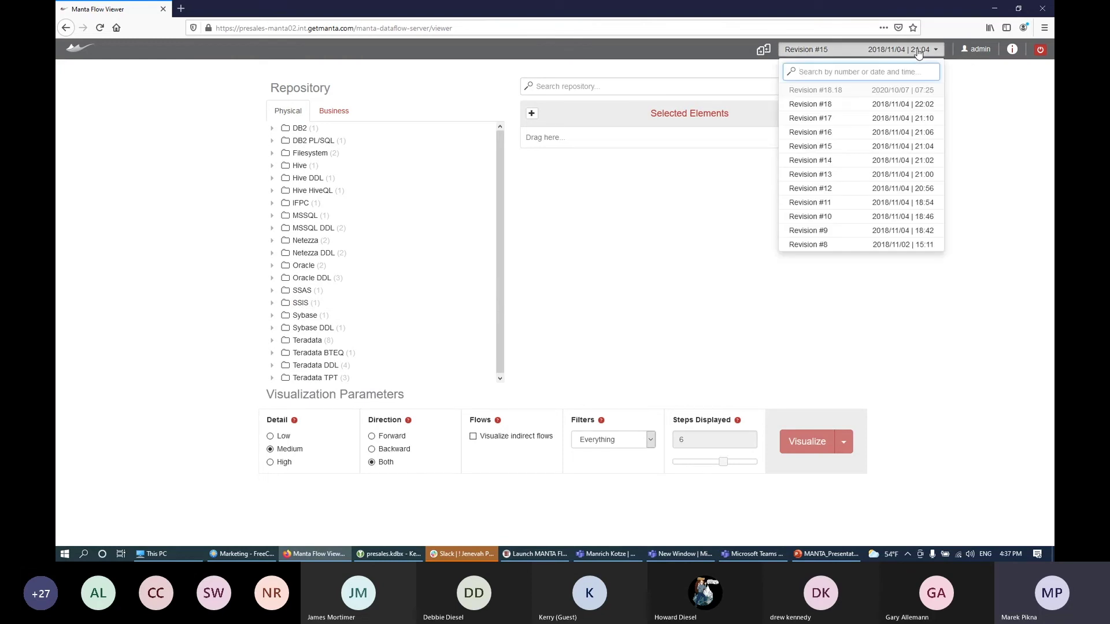
click(838, 90)
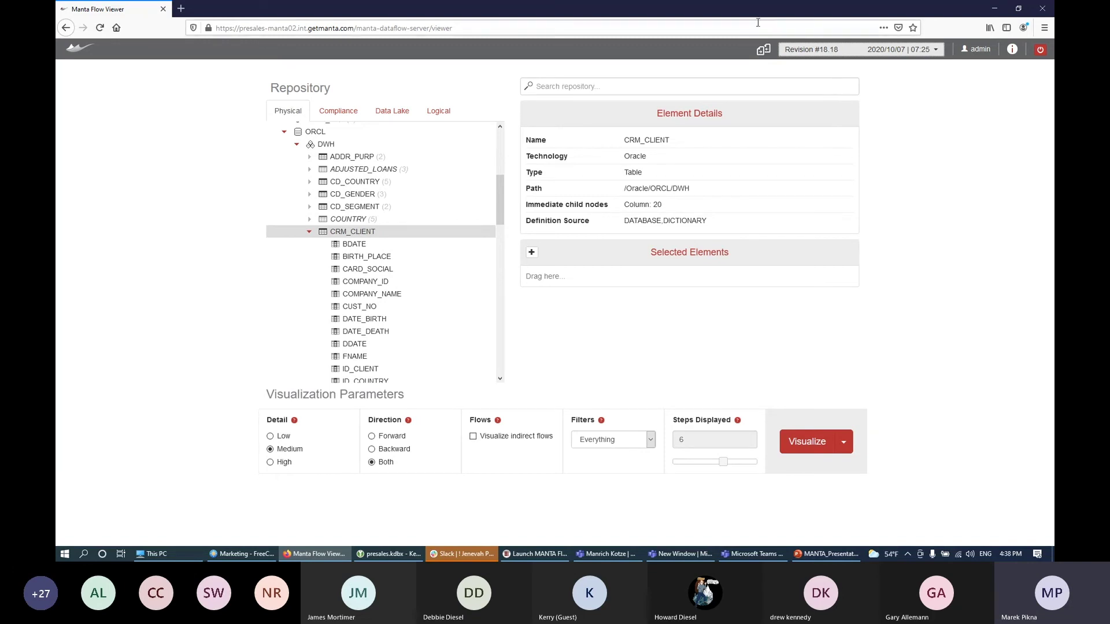
- Turn on revision comparison and set Revision #14 as the older revision against #18.18
click(763, 50)
click(738, 50)
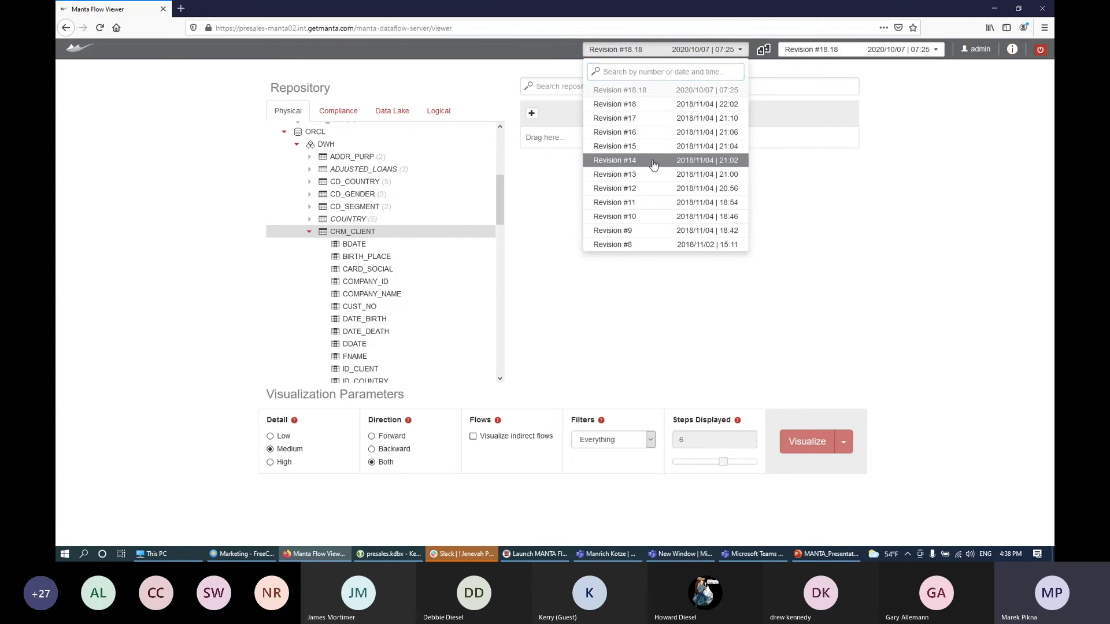
click(653, 161)
- Collapse Oracle, expand MSSQL down to the dwh schema of the manta database, and add its party table to the selected elements
scroll(272, 190, up, 3)
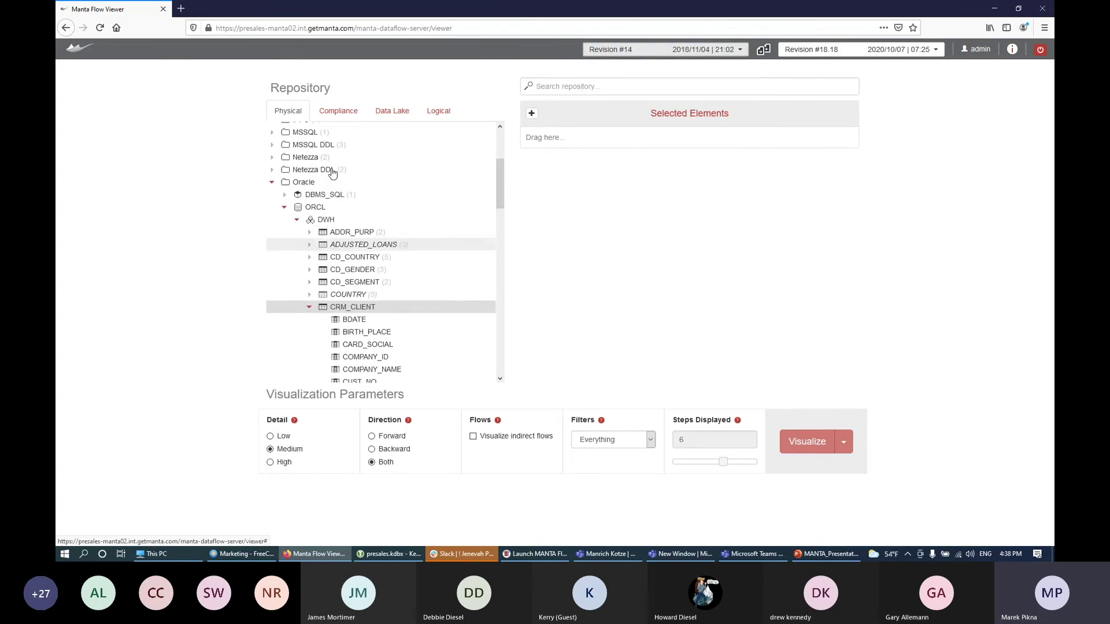
click(270, 186)
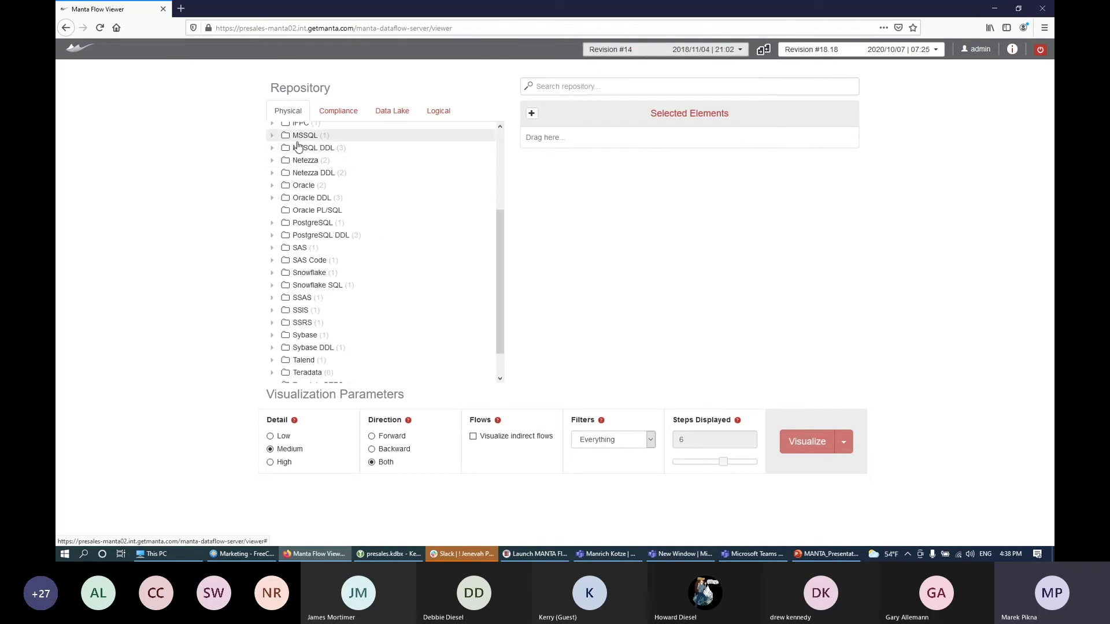
click(297, 139)
click(272, 135)
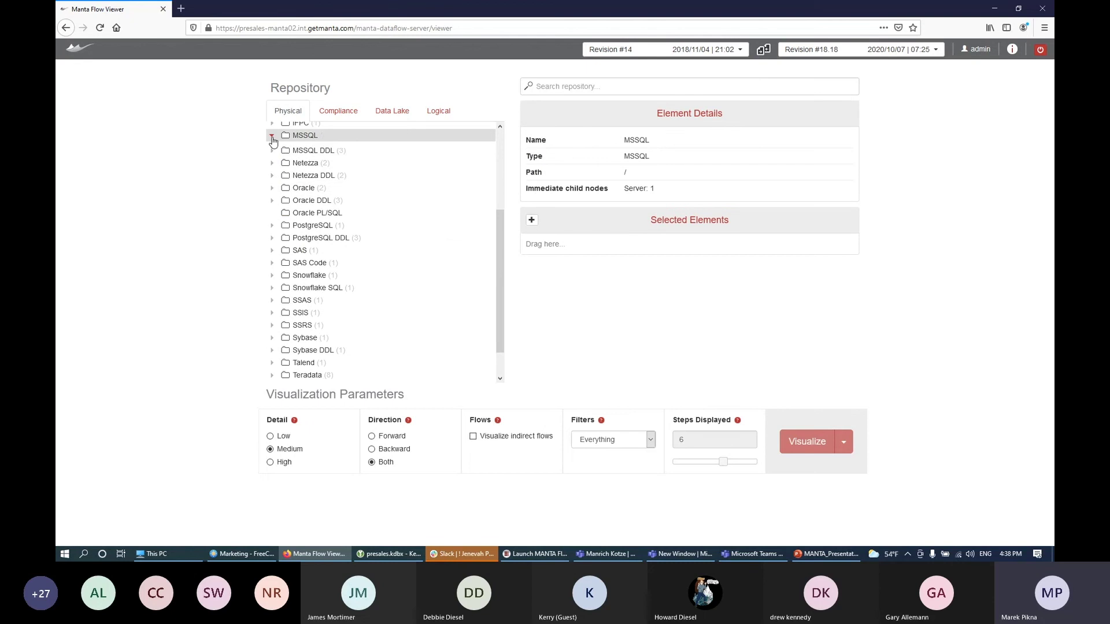
click(284, 148)
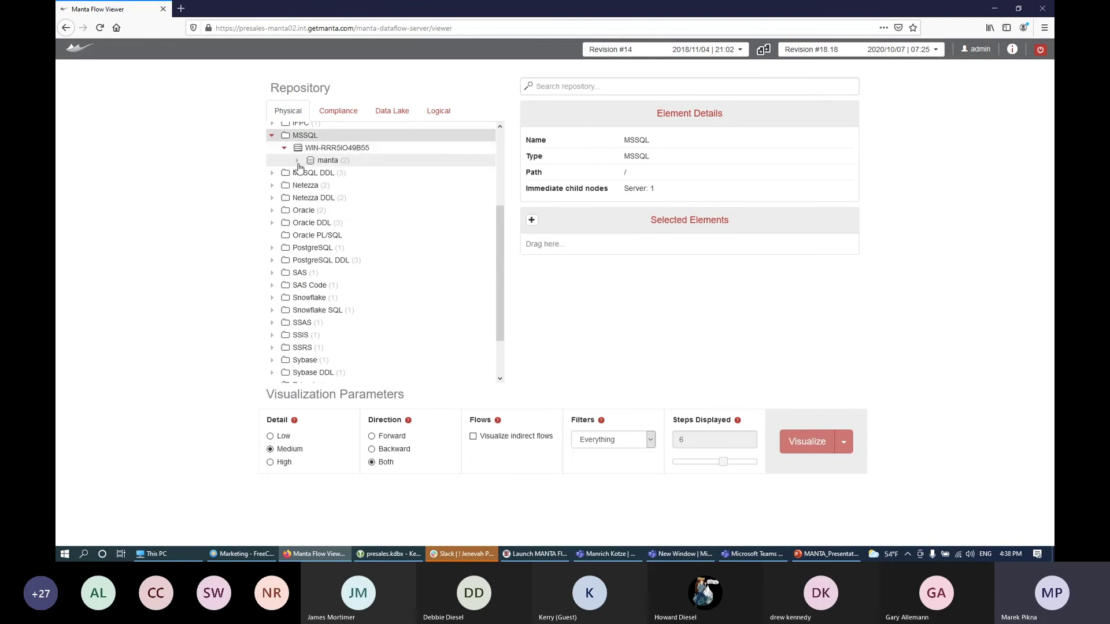
click(297, 160)
click(309, 185)
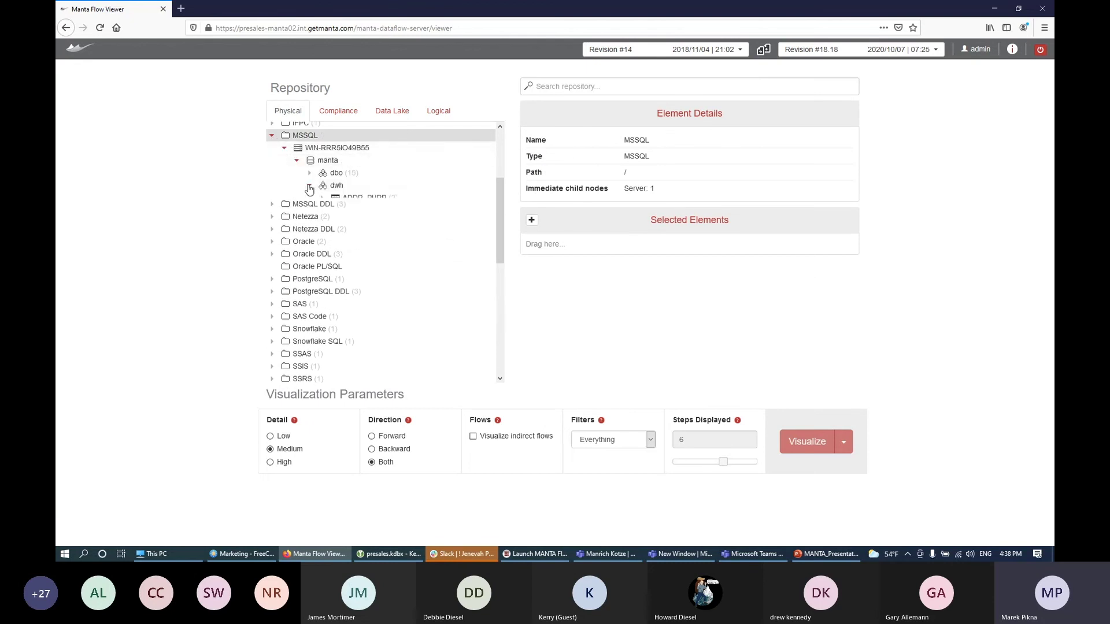
scroll(347, 283, down, 5)
click(350, 285)
double_click(350, 284)
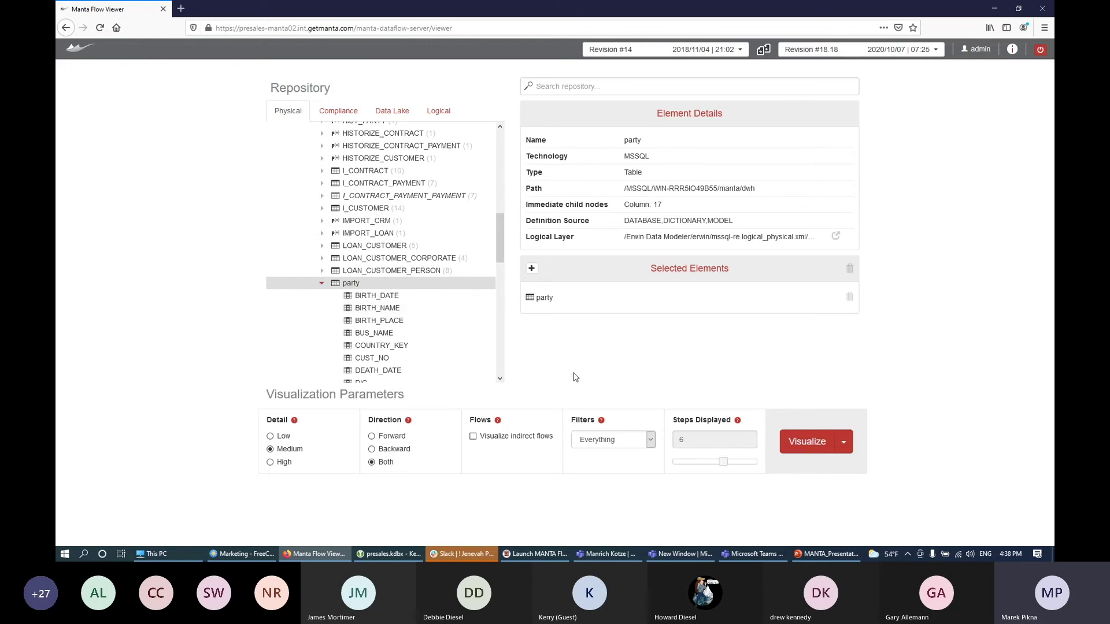
- Visualize the party table with the Important objects filter, High detail and the maximum number of steps displayed
click(603, 437)
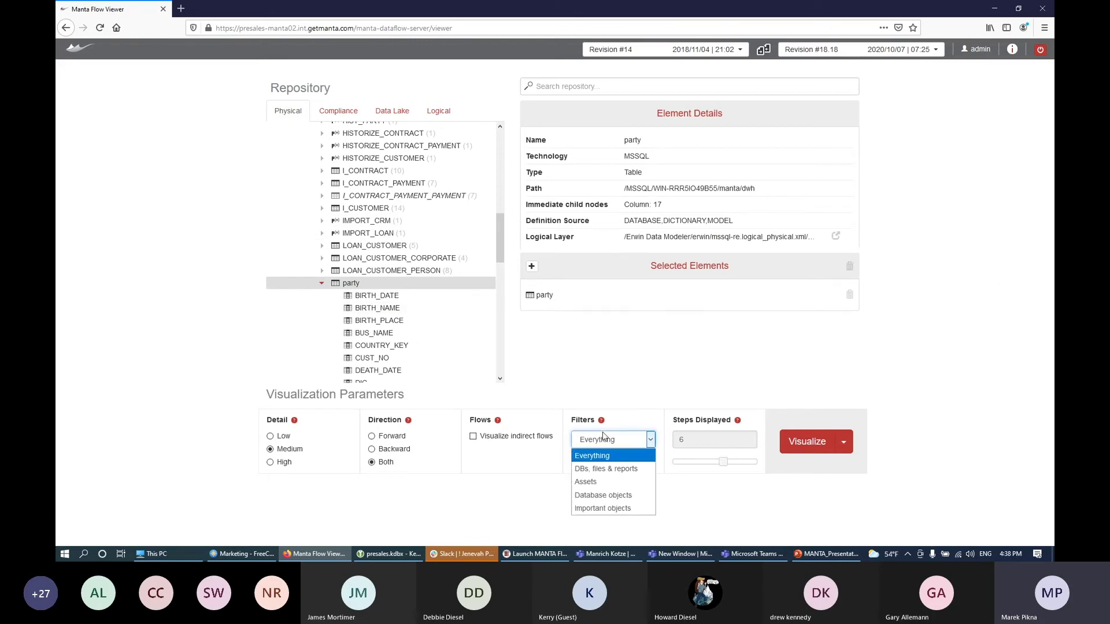
click(606, 505)
click(282, 462)
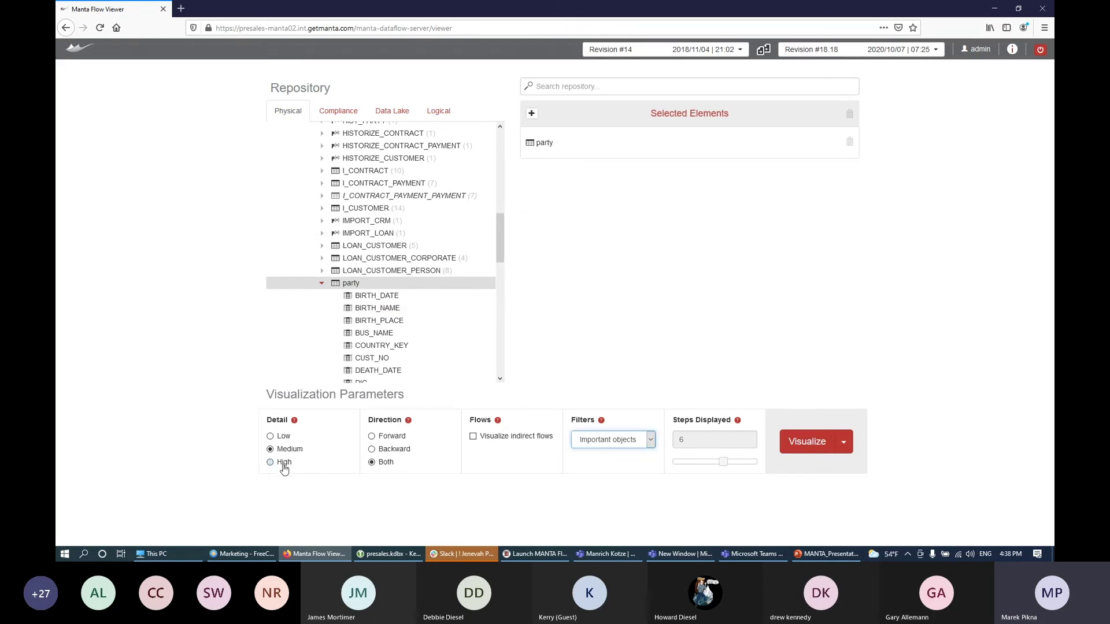
drag(723, 463, 770, 464)
click(804, 442)
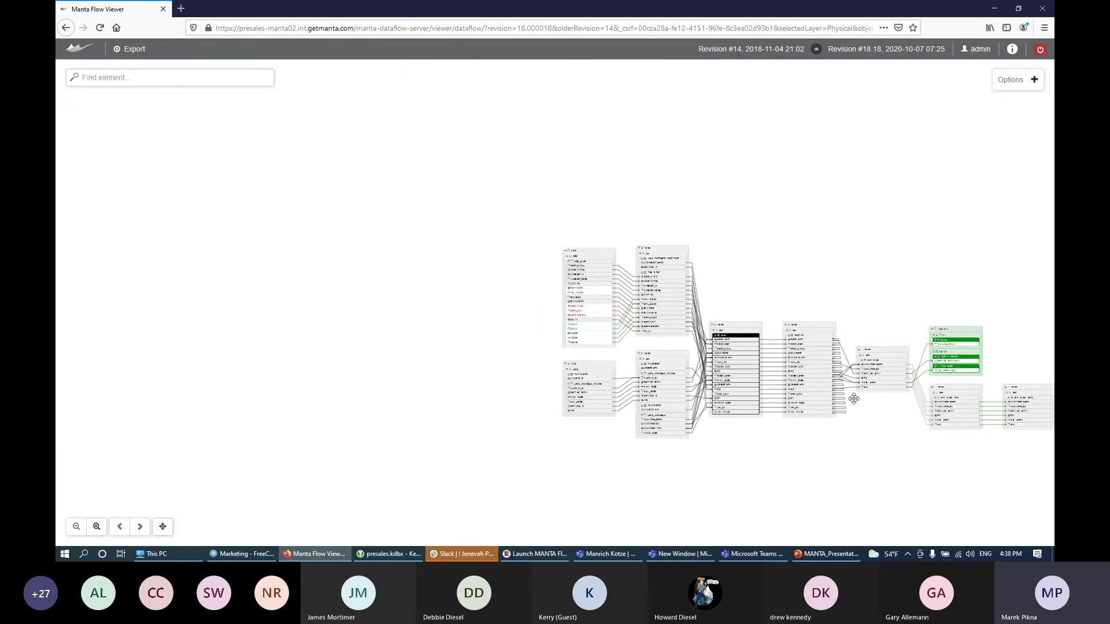
- Examine the new customers report at the downstream end of the flow, highlight its lineage and clear the highlighting
drag(854, 399, 676, 382)
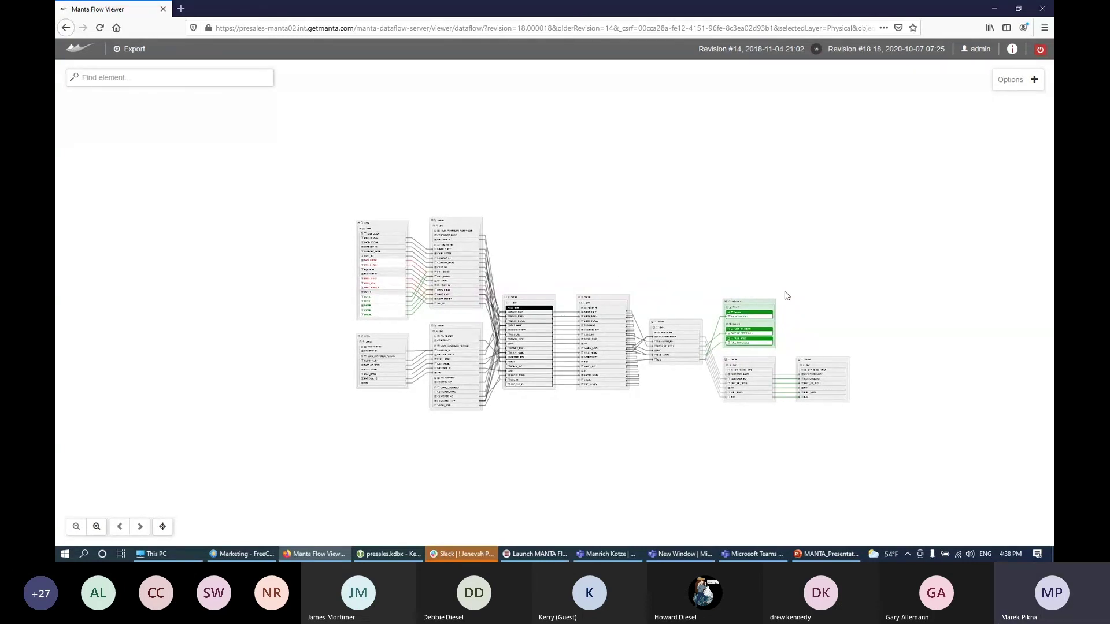
scroll(786, 296, up, 3)
scroll(733, 287, up, 1)
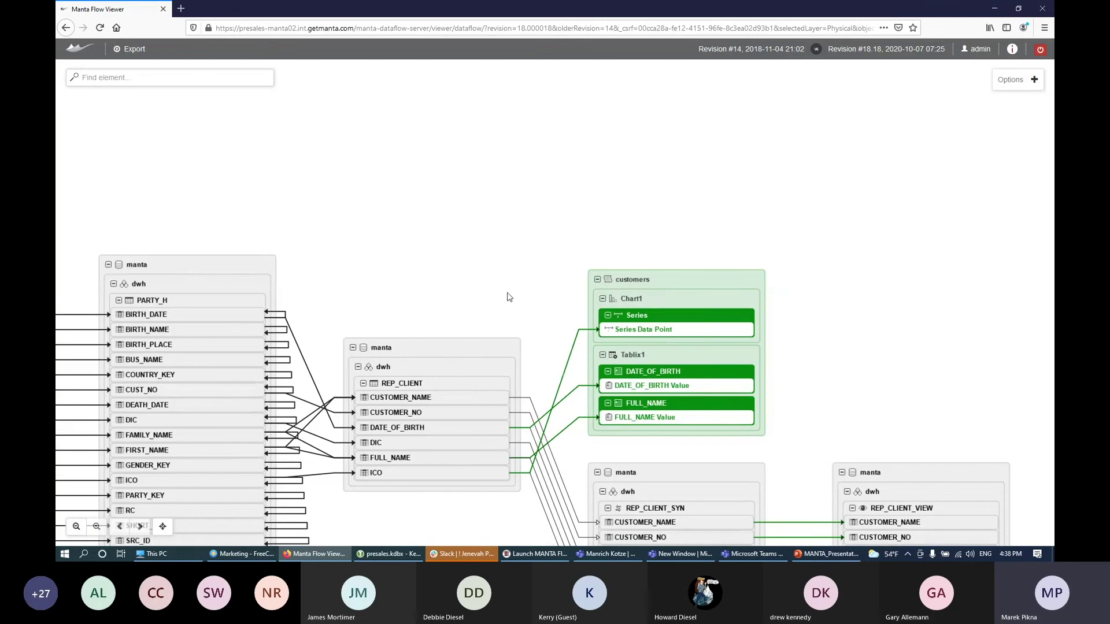
drag(543, 292, 522, 230)
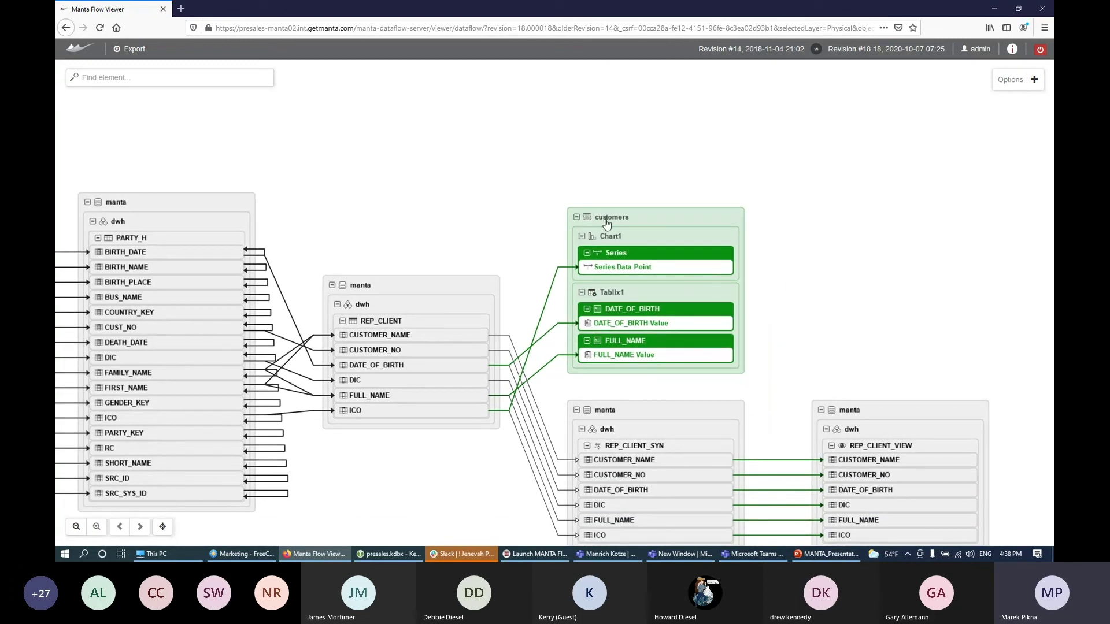
click(606, 224)
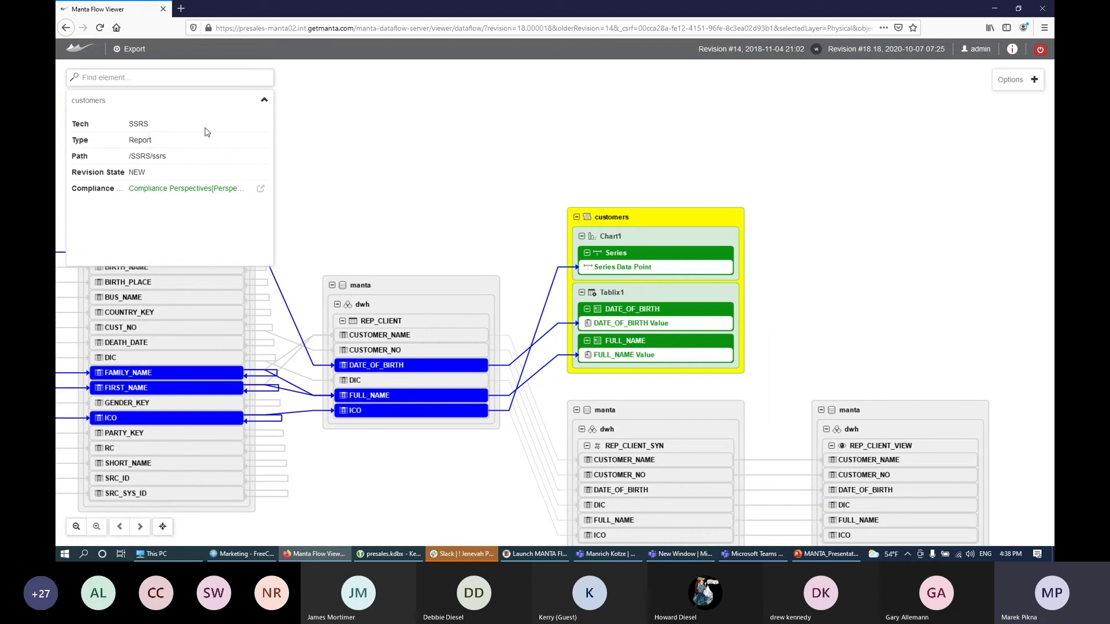
click(463, 174)
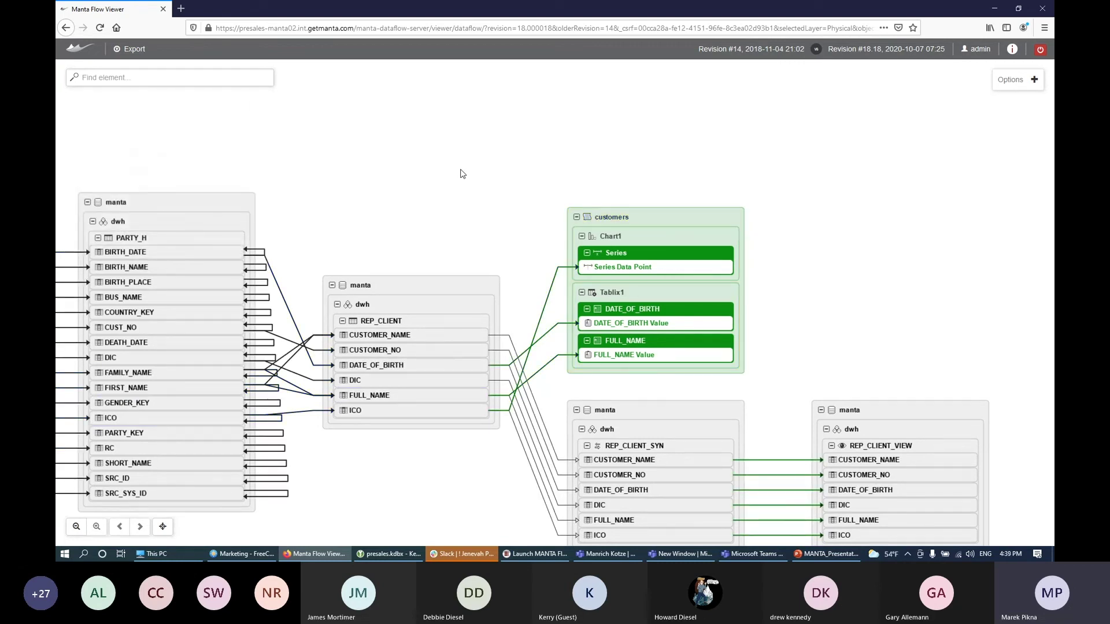
- Trace the lineage of DATE_OF_BIRTH Value in Tablix1 and of the whole customers report, clearing the highlighting after each
click(636, 328)
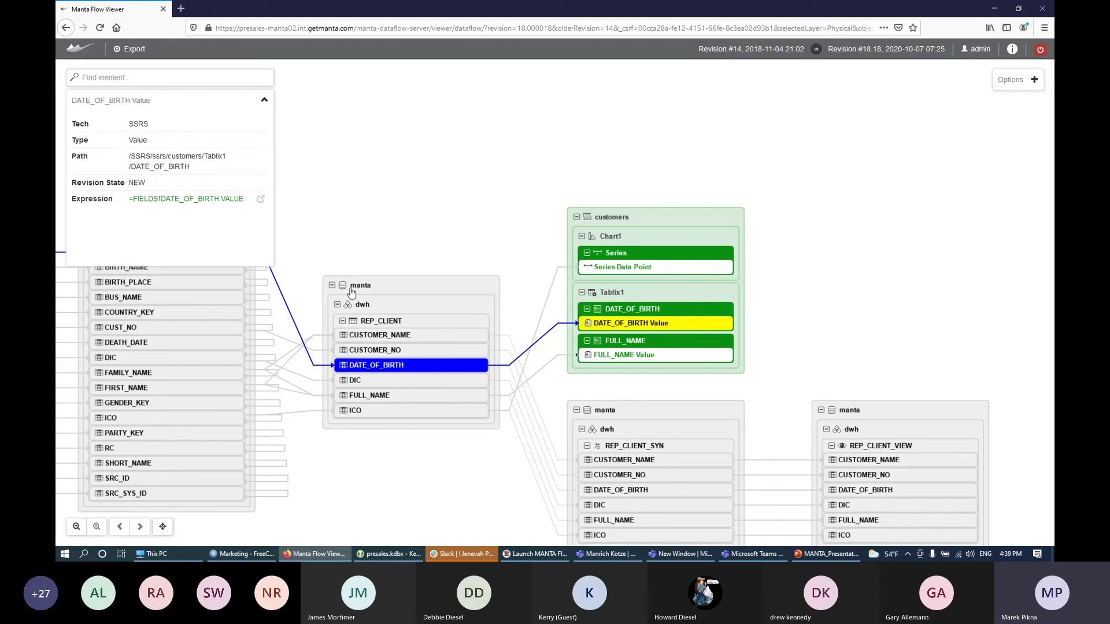
click(372, 218)
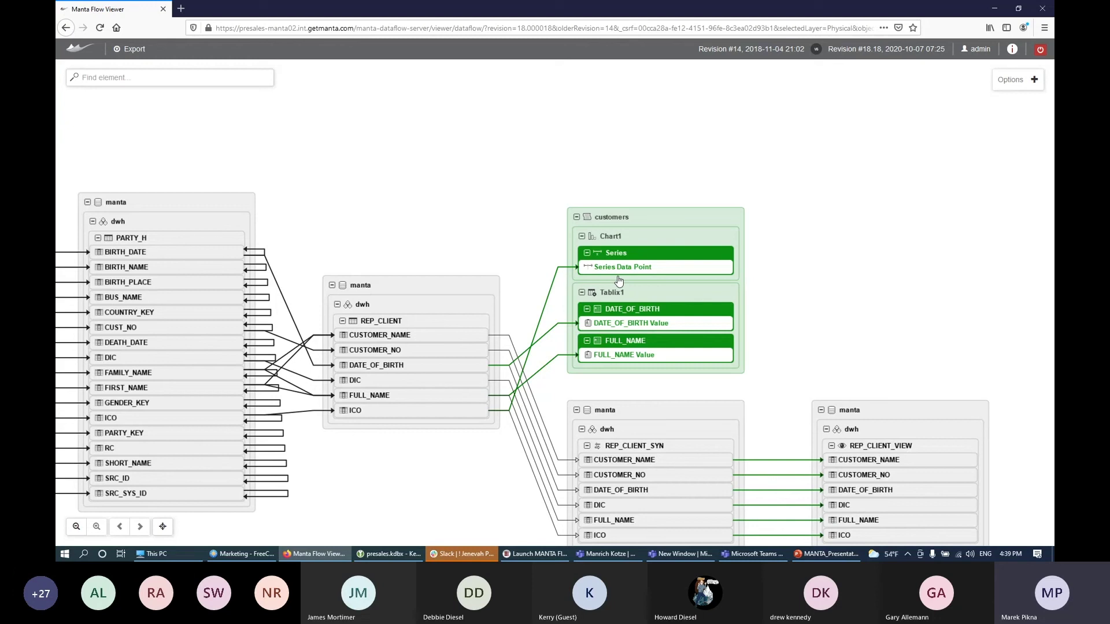
click(607, 225)
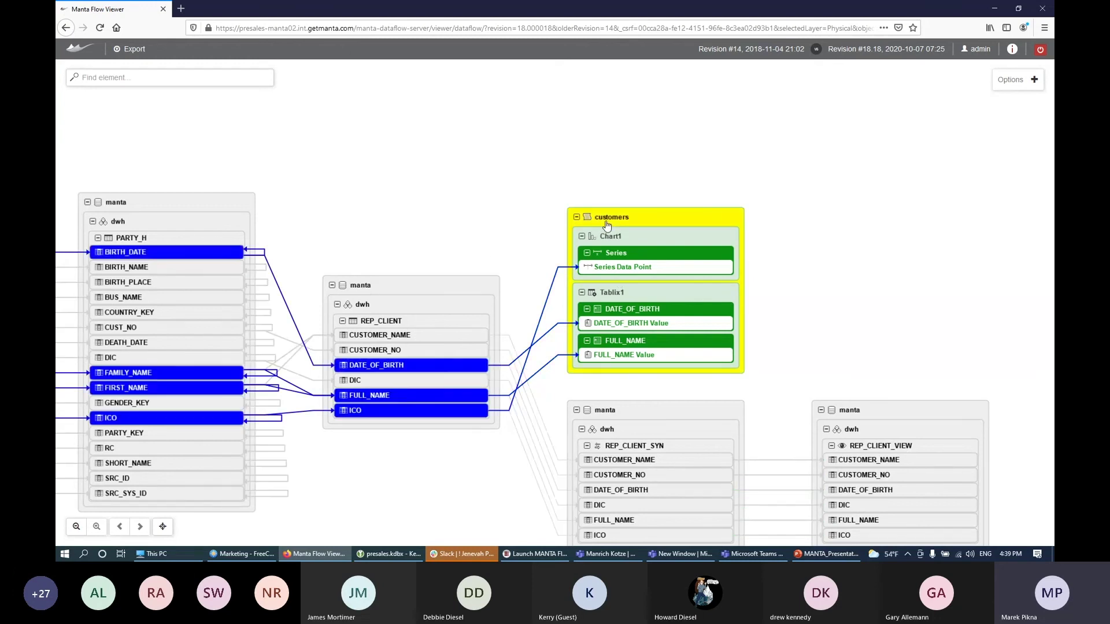
click(340, 196)
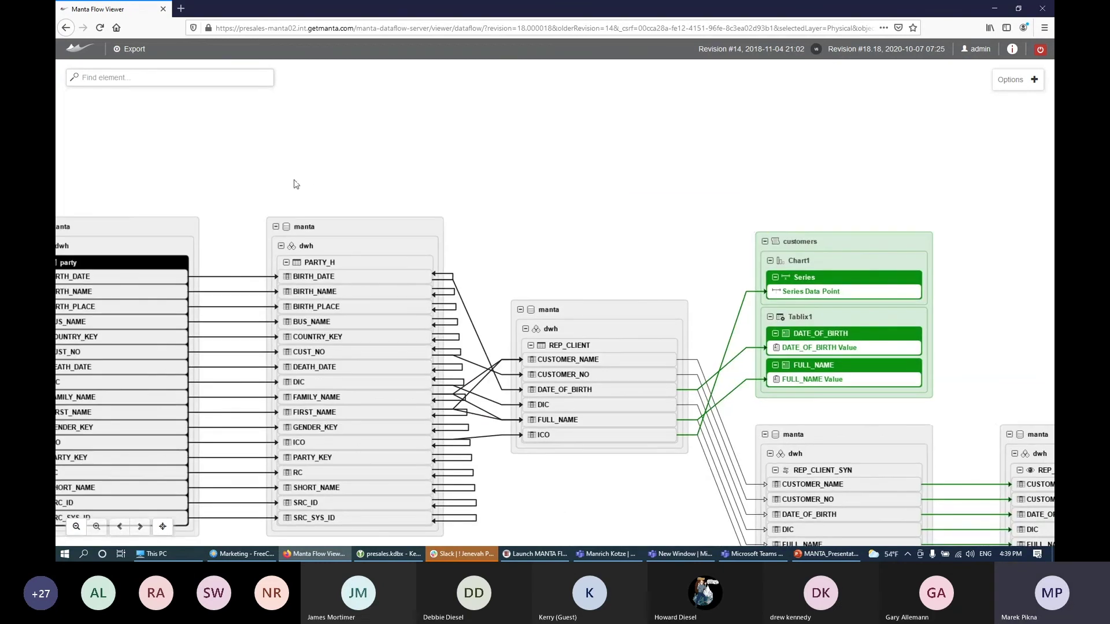
- Trace the new BDATE column of the Oracle CRM_CLIENT table at the upstream end and clear the highlighting
drag(151, 171, 837, 310)
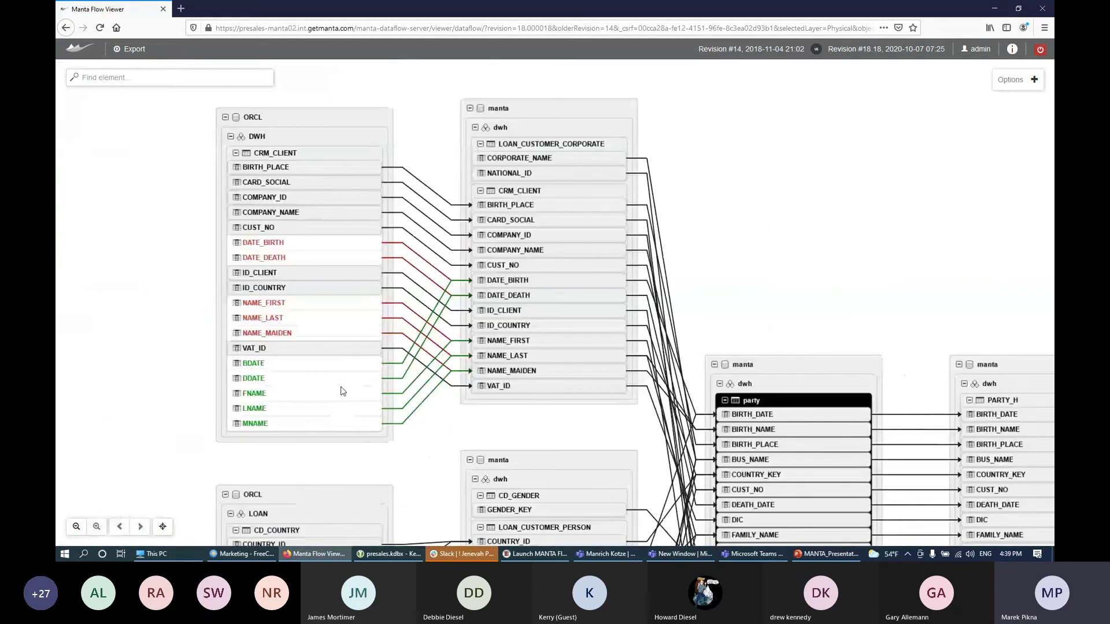
click(311, 369)
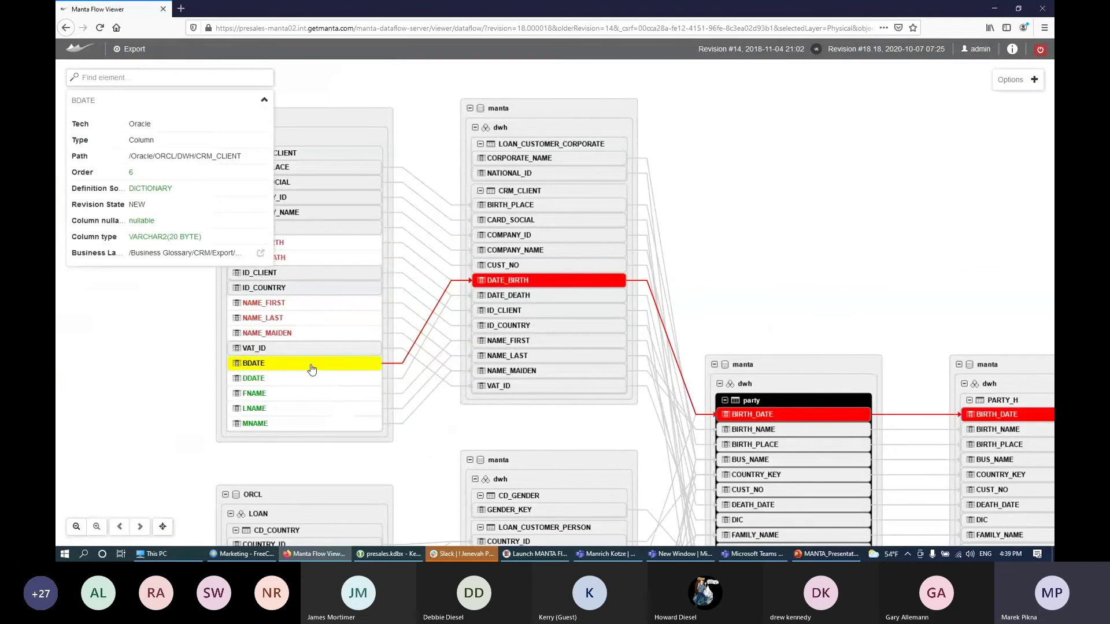
click(168, 347)
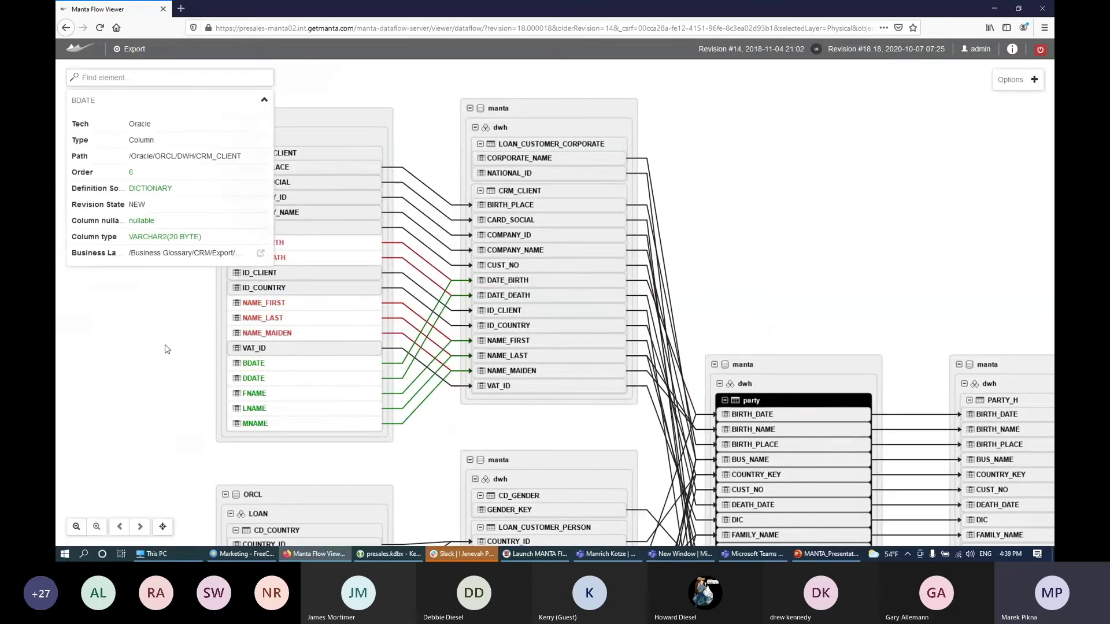
- Trace the deleted NAME_FIRST and new FNAME columns in Oracle CRM_CLIENT and their target NAME_FIRST in manta CRM_CLIENT, and clear the highlighting
click(270, 304)
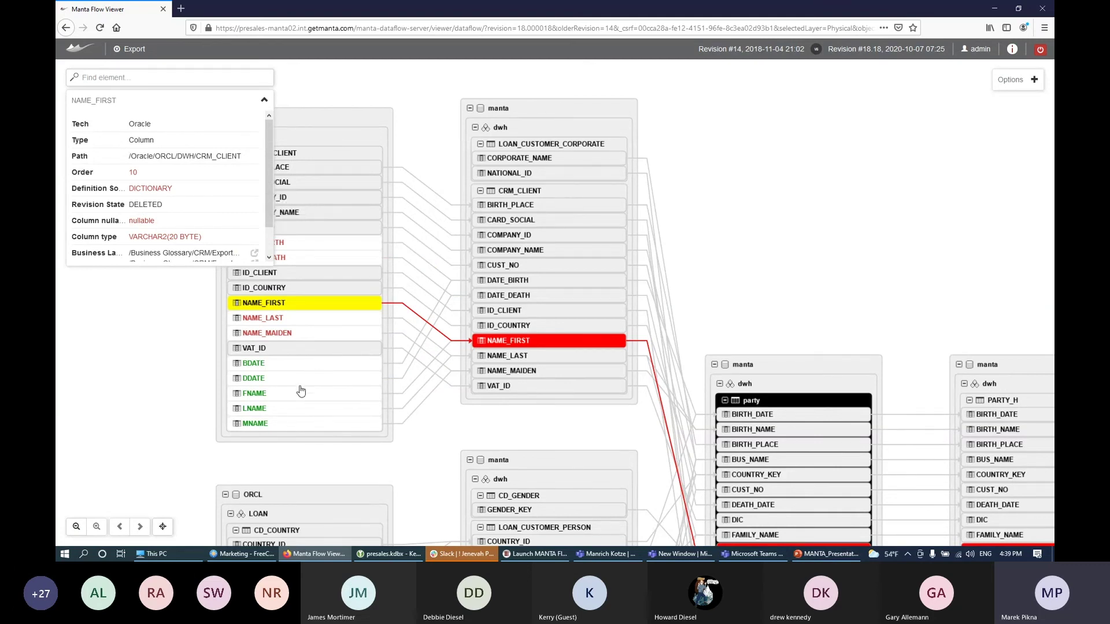
click(280, 398)
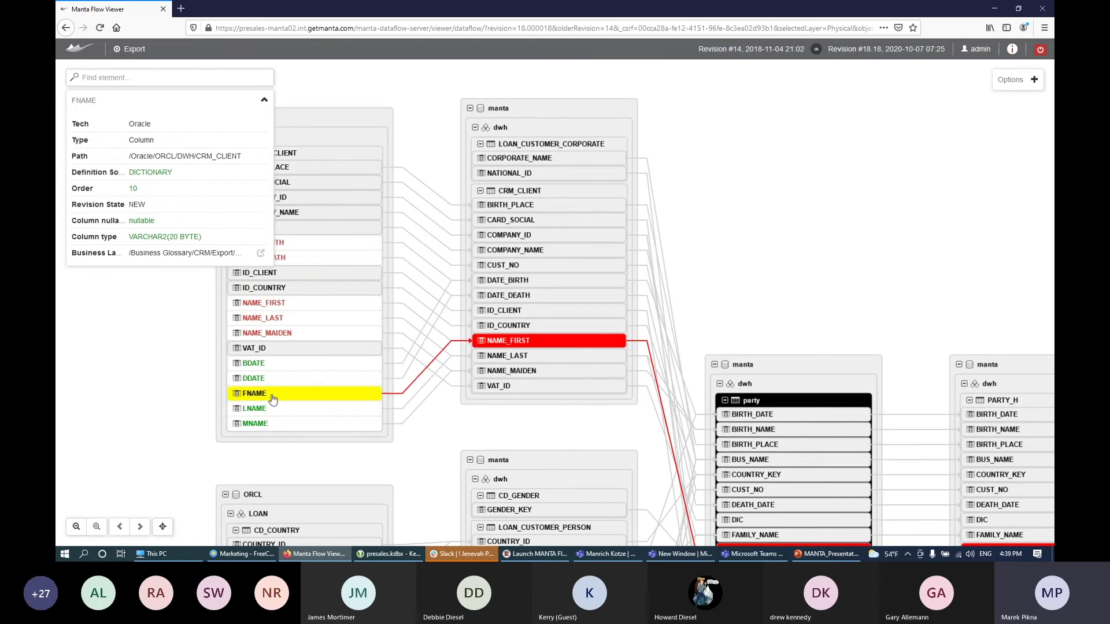
click(506, 342)
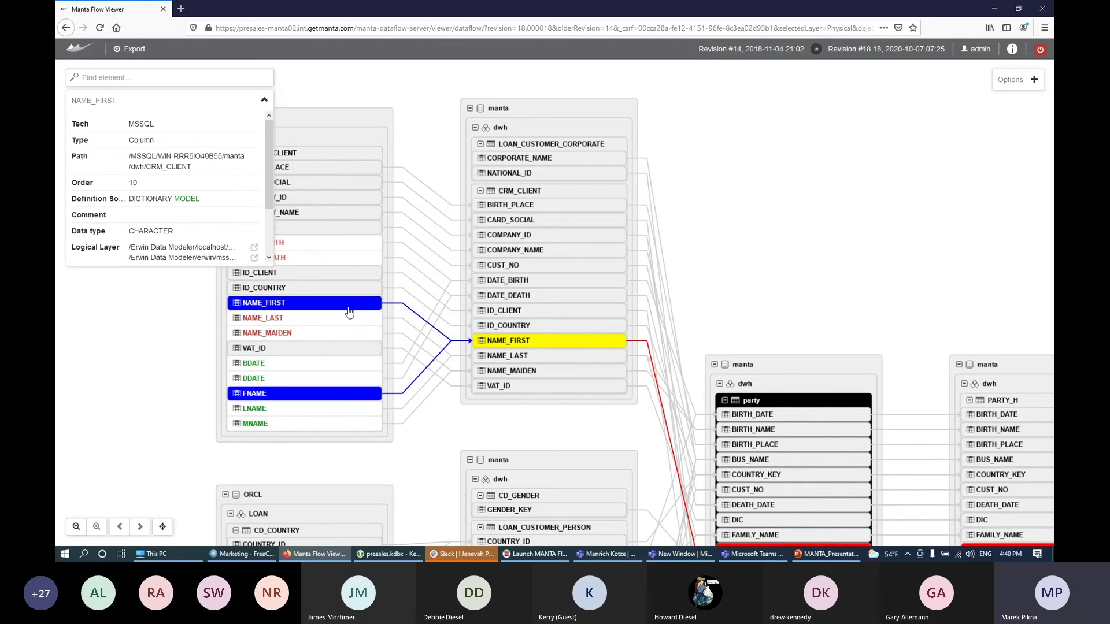
click(711, 244)
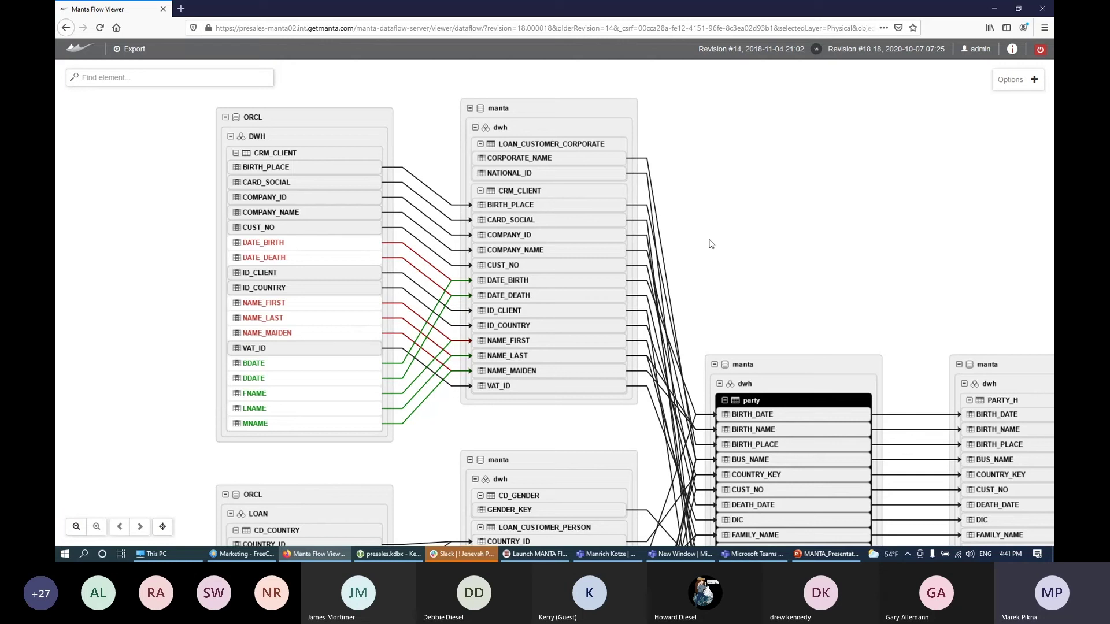
- Return to the Manta repository page and open getmanta.com in a new browser tab
click(78, 51)
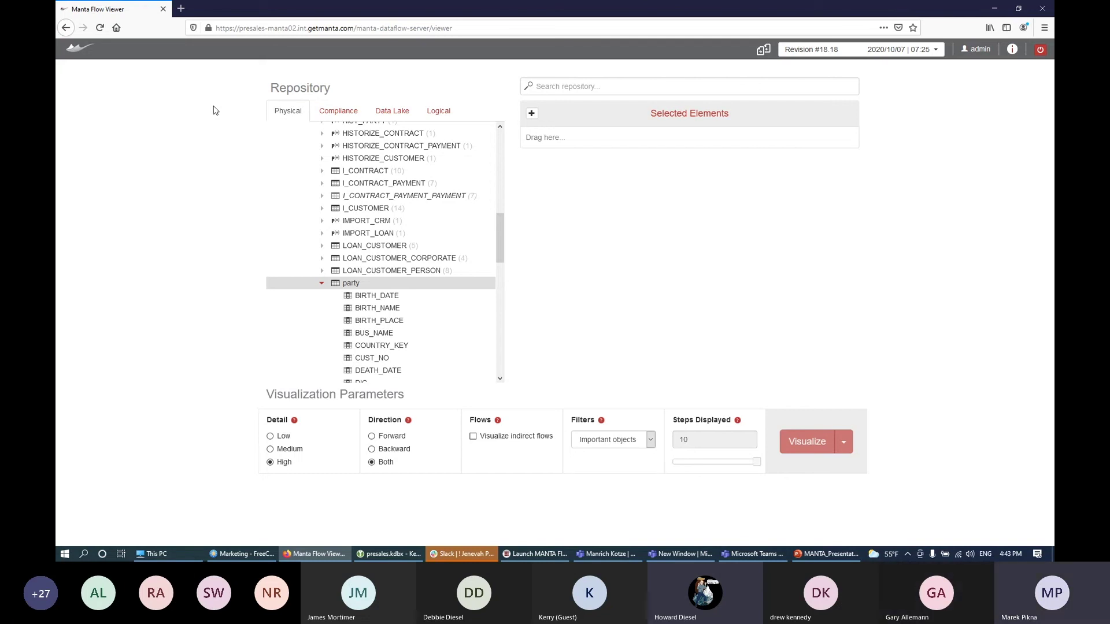
click(181, 8)
text(getmanta.com)
key(Return)
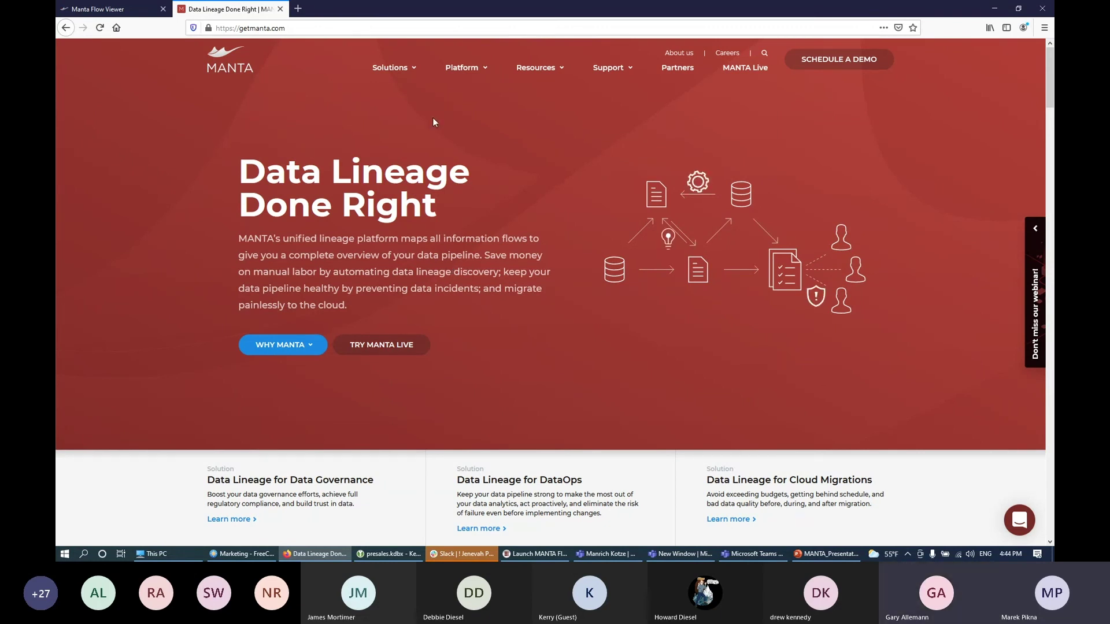
- Open MANTA's list of supported scanners and view the supported databases
mouse_move(405, 74)
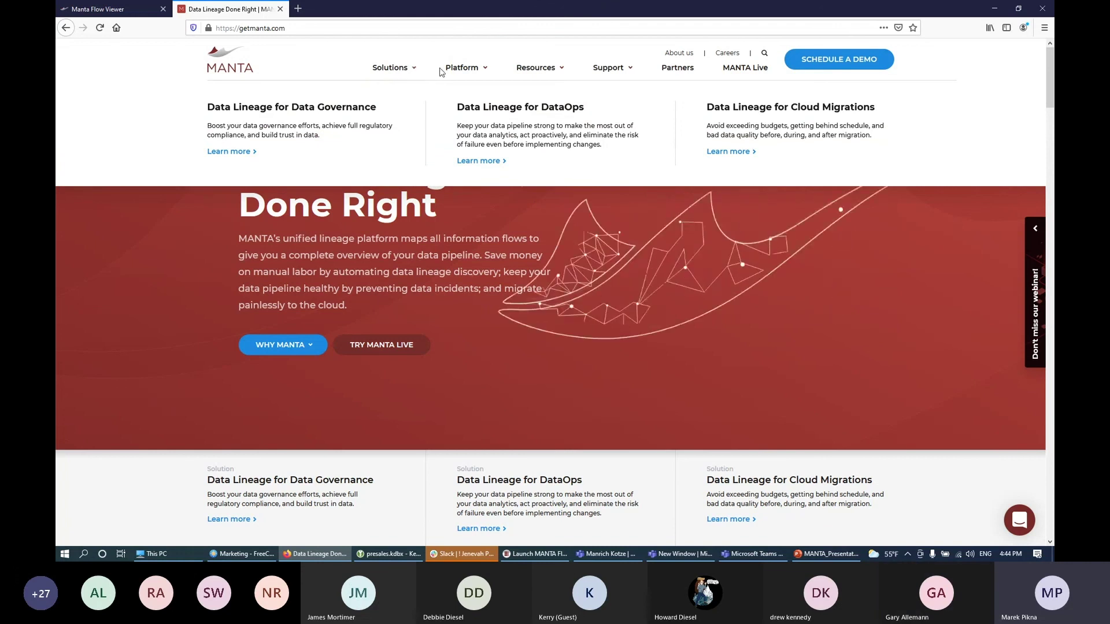
mouse_move(447, 71)
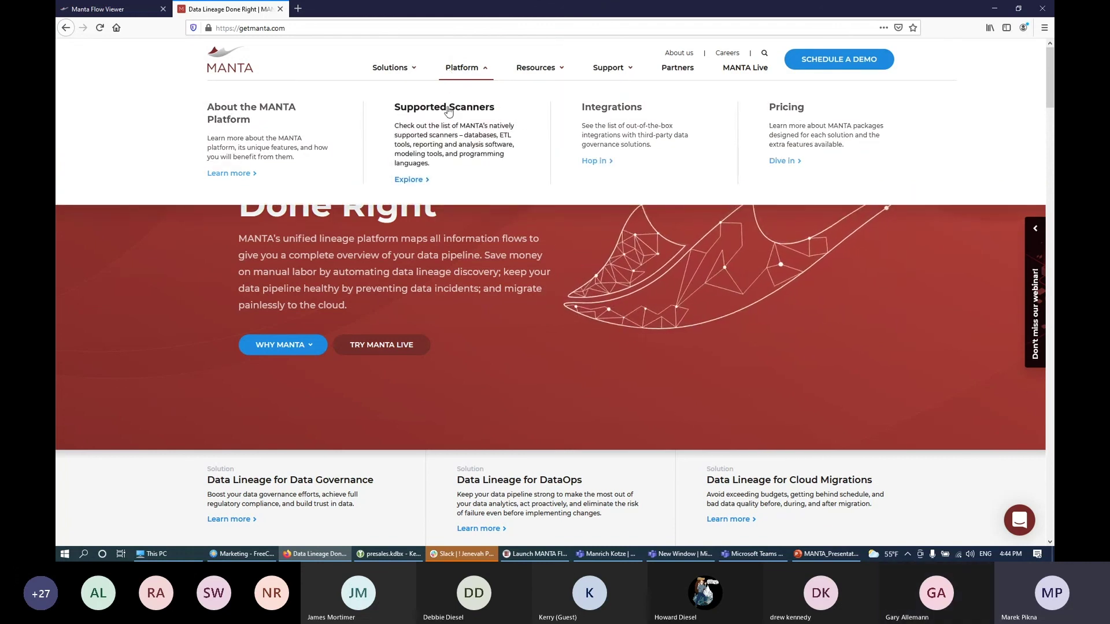
click(449, 151)
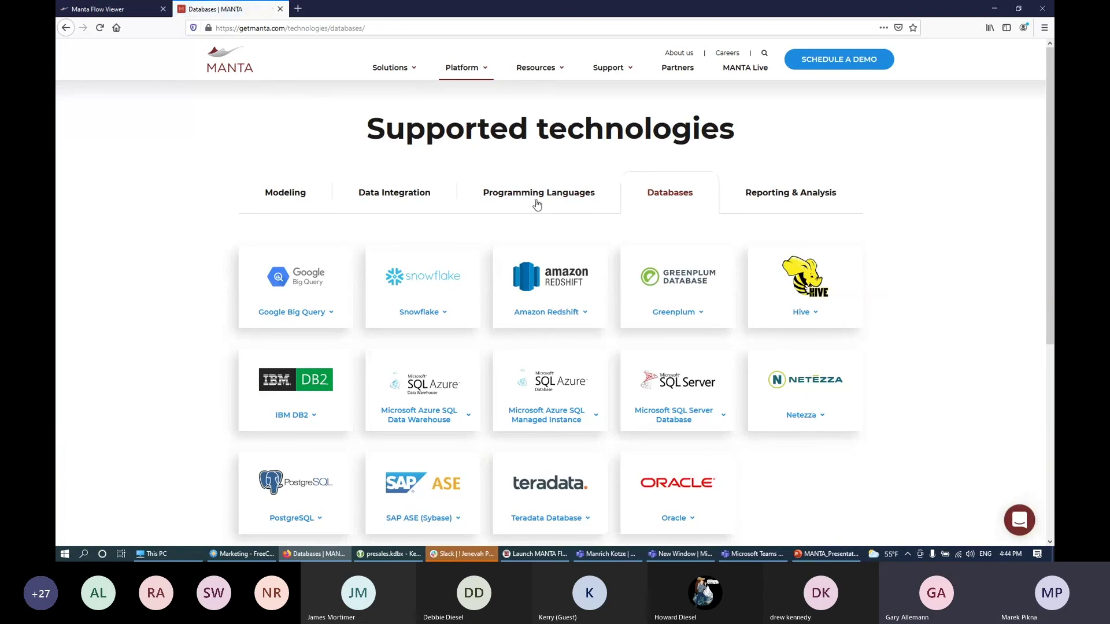
scroll(548, 215, down, 1)
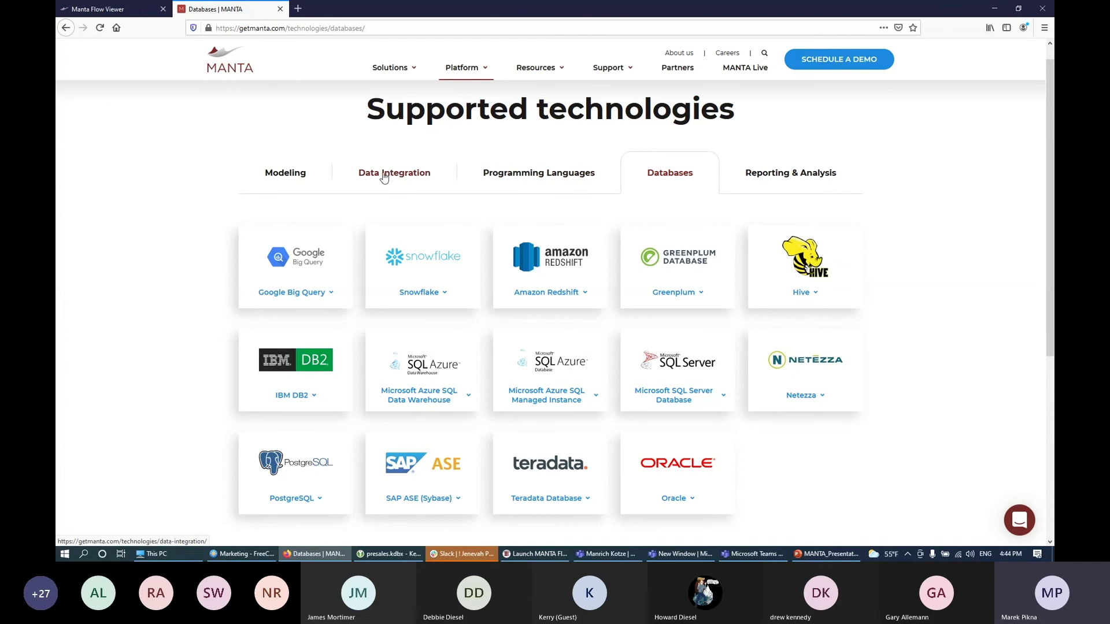
- View the supported Reporting & Analysis technologies and read the details of the Microsoft Excel scanner
click(756, 183)
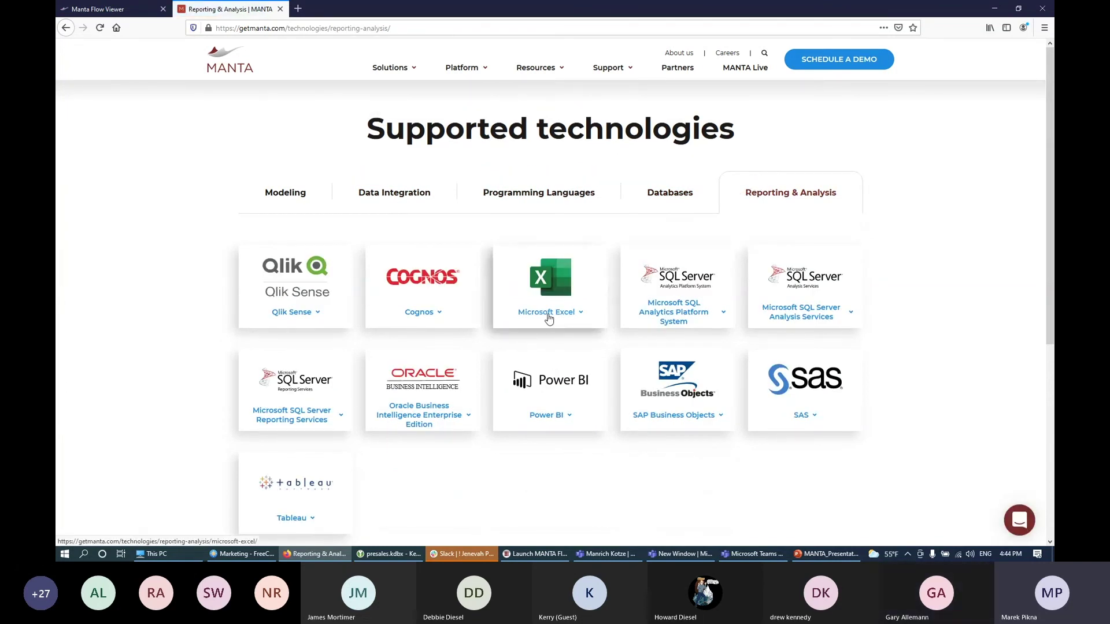
click(549, 317)
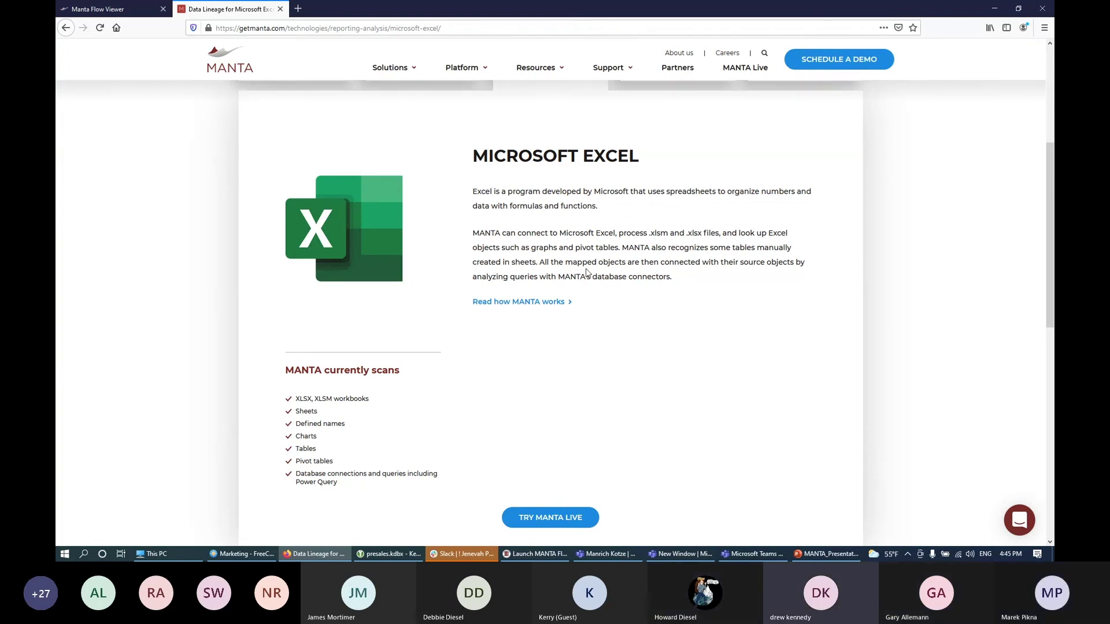
scroll(575, 295, up, 4)
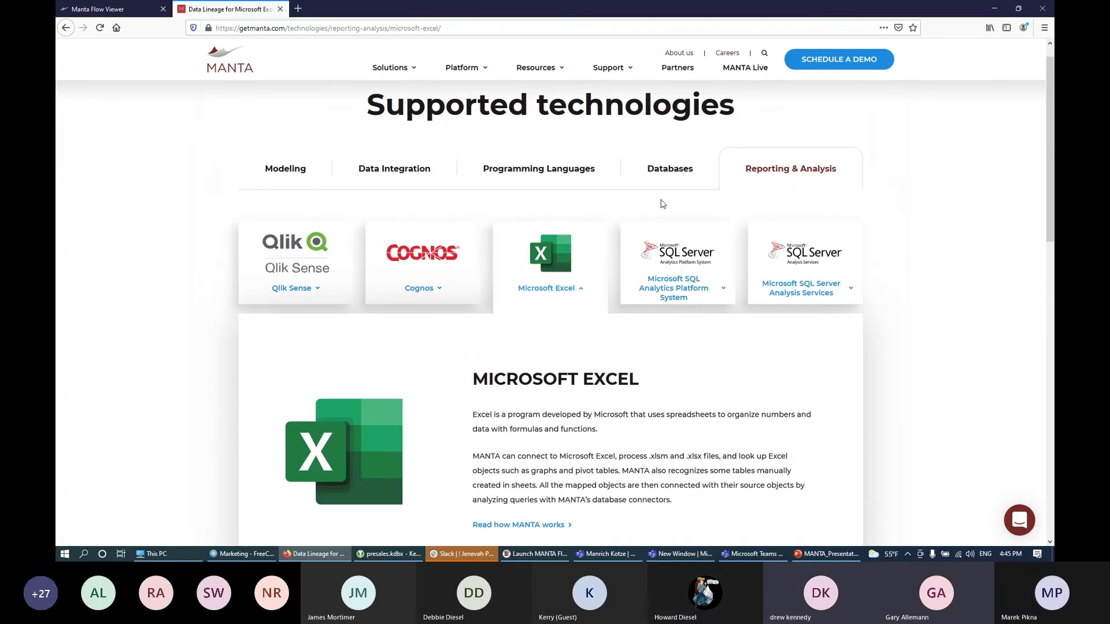
- View the supported technologies for Modeling, Data Integration and Programming Languages in turn
click(296, 172)
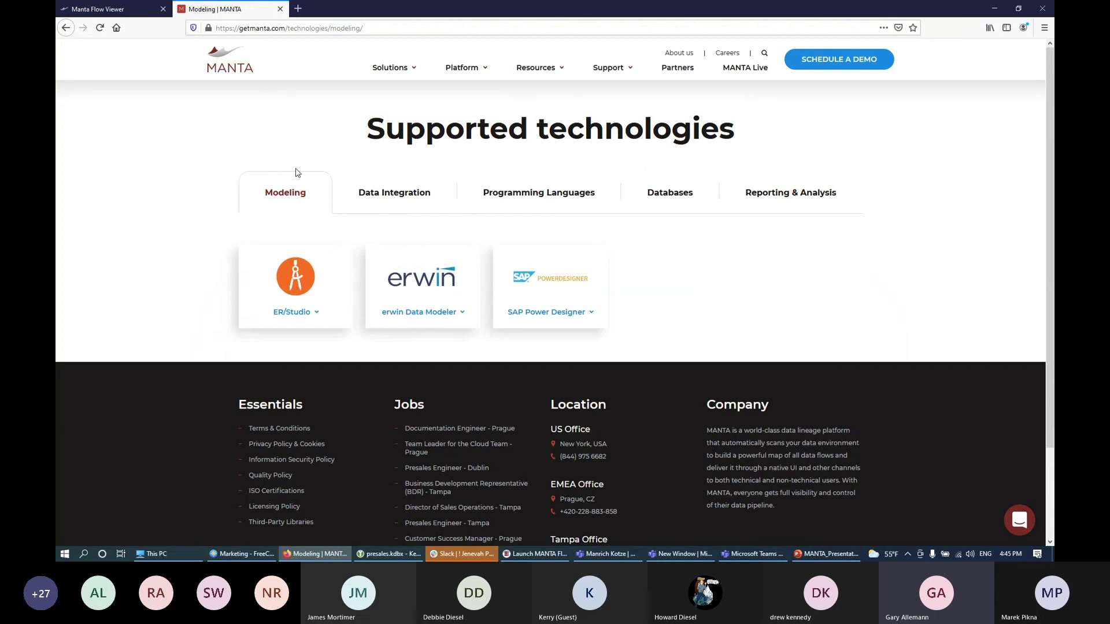
click(384, 196)
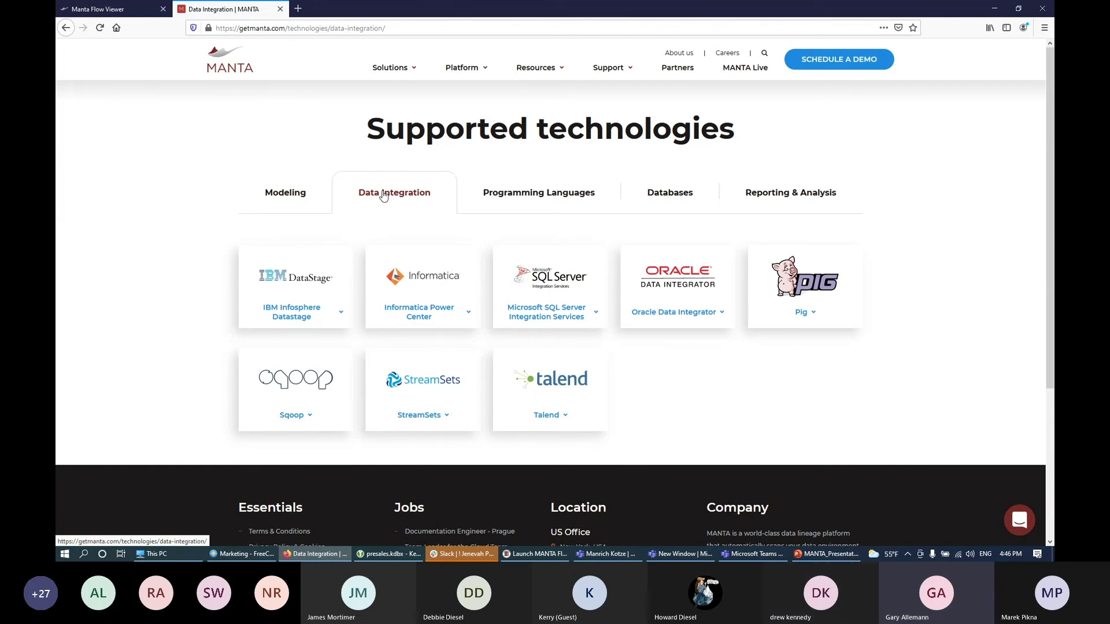
click(518, 196)
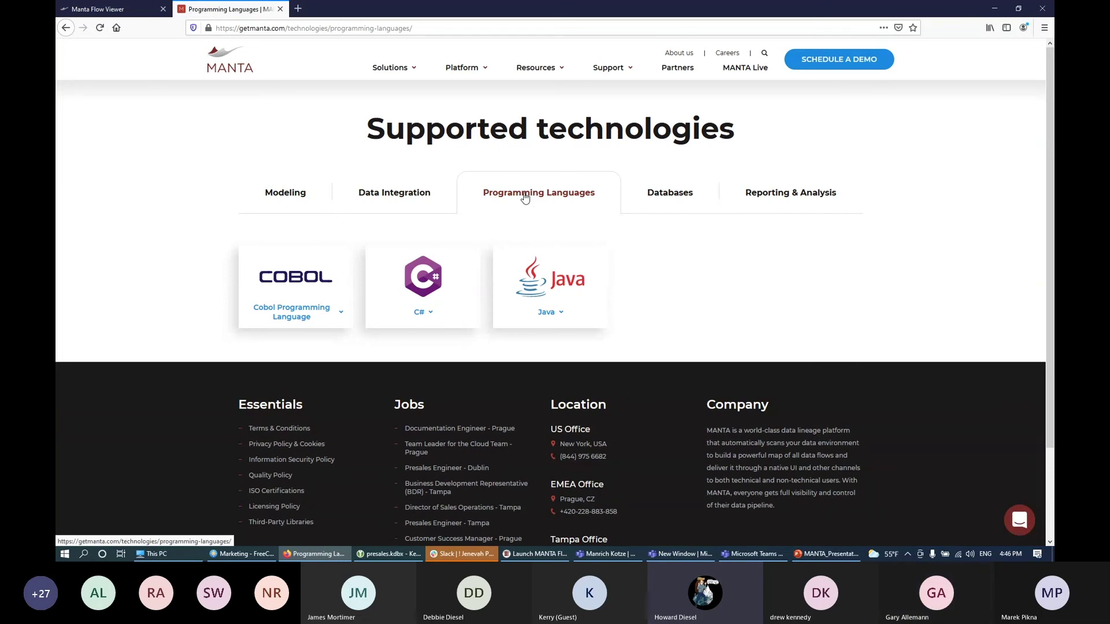
- View the supported Databases category again and read what MANTA scans in Snowflake
click(662, 195)
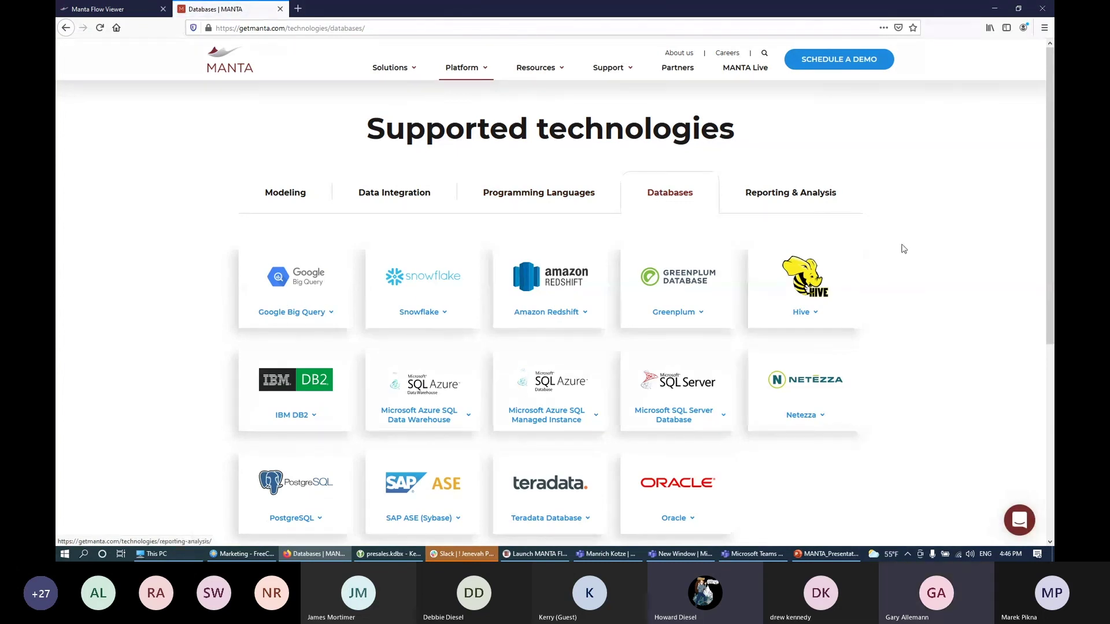
scroll(939, 270, down, 1)
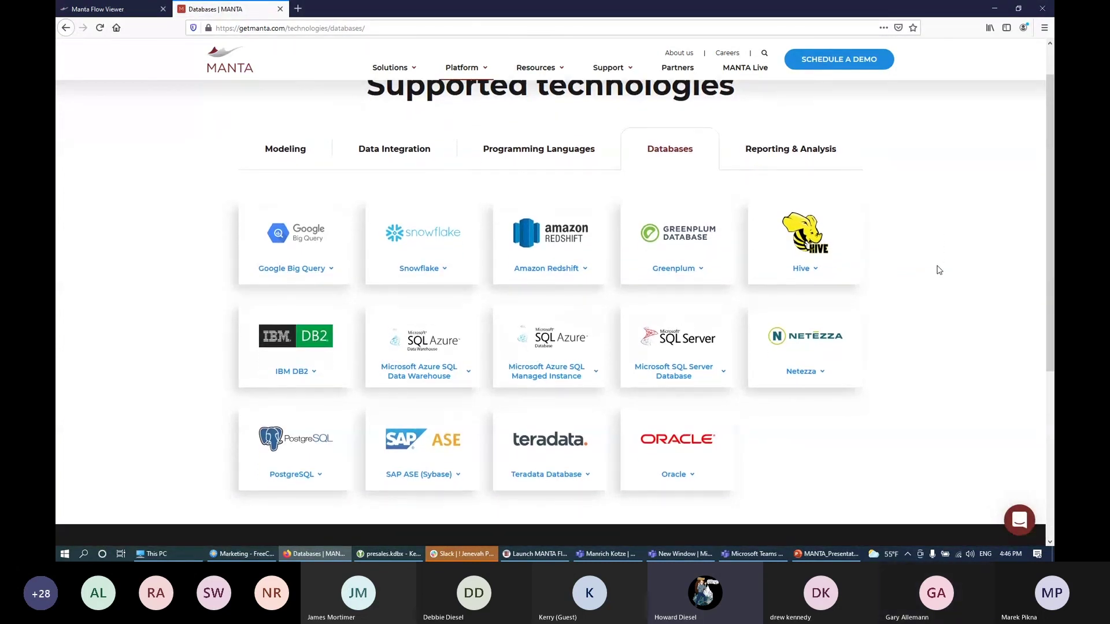
click(428, 260)
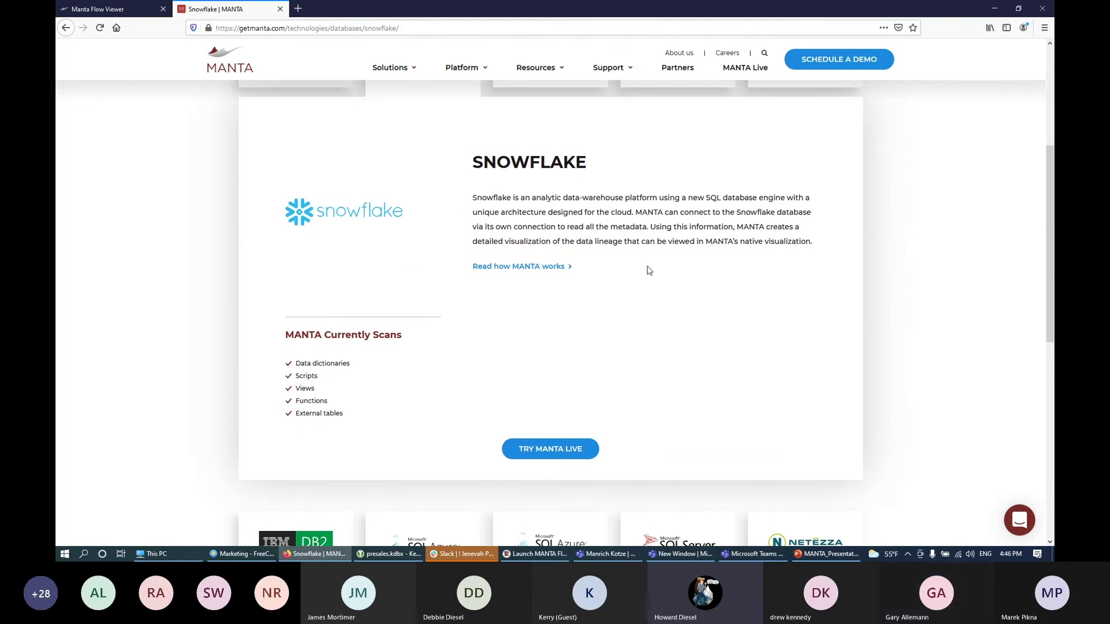
scroll(649, 271, up, 2)
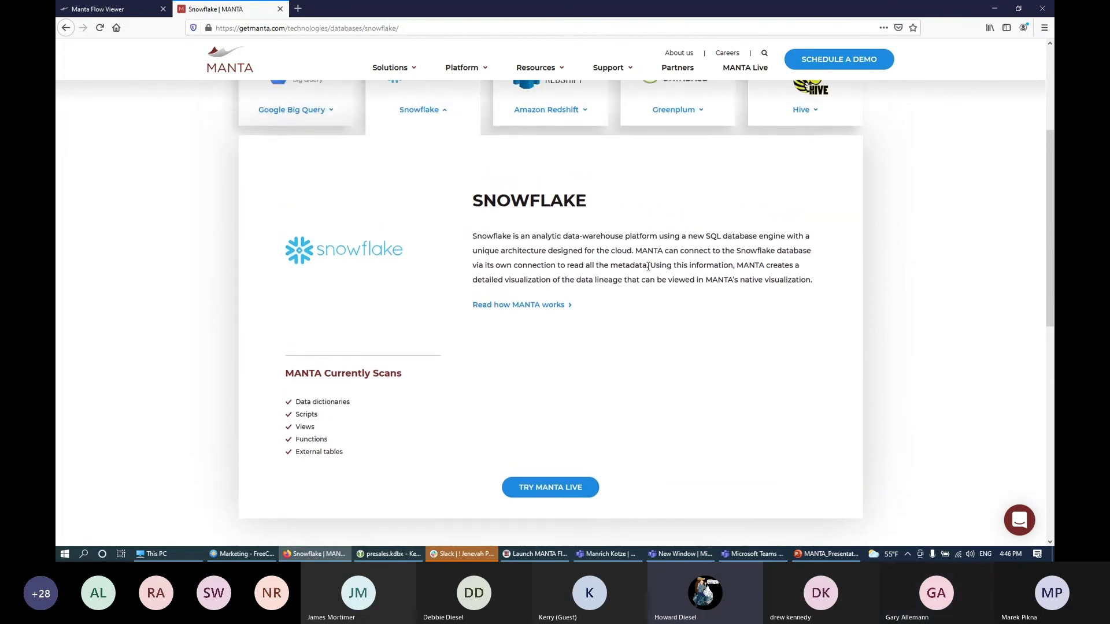
scroll(648, 266, up, 1)
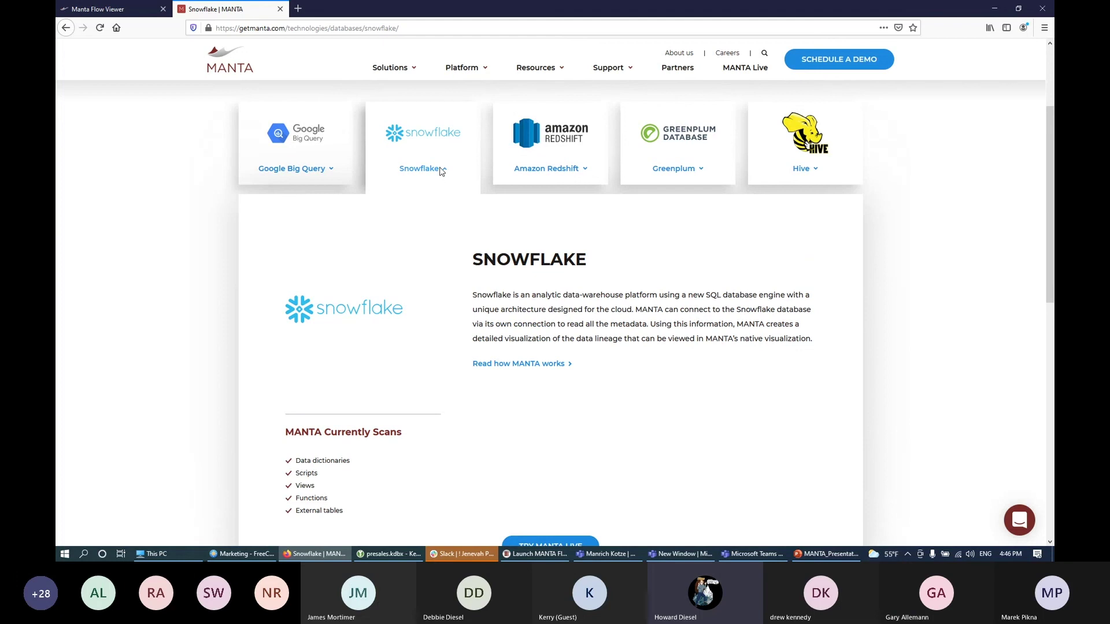
scroll(420, 171, up, 3)
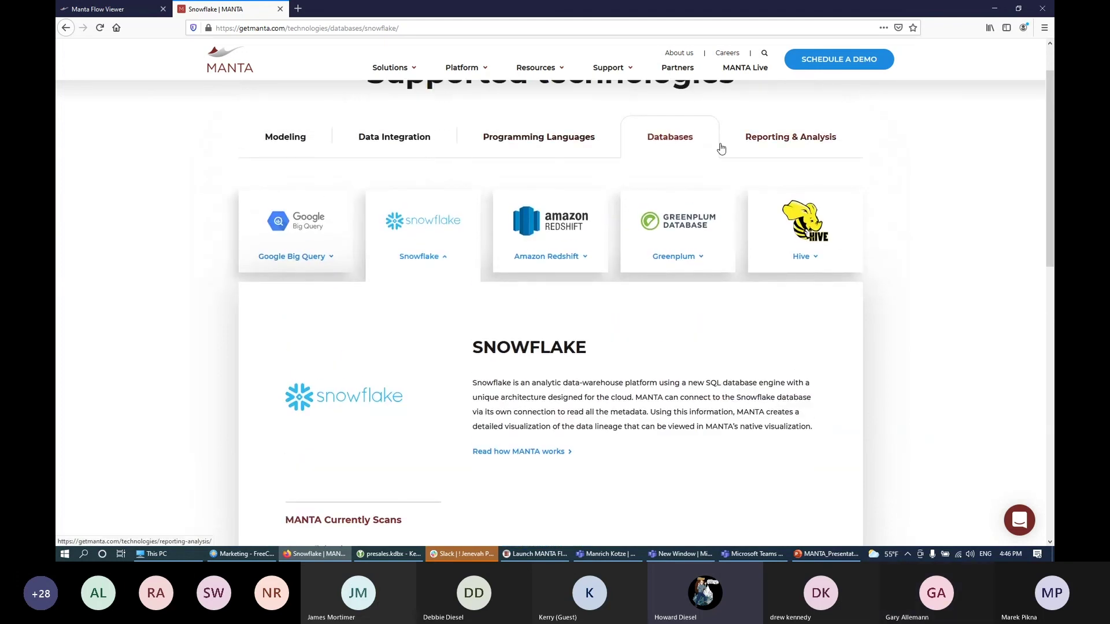
- Review the Reporting & Analysis technologies again, followed by the full list of supported databases
click(763, 152)
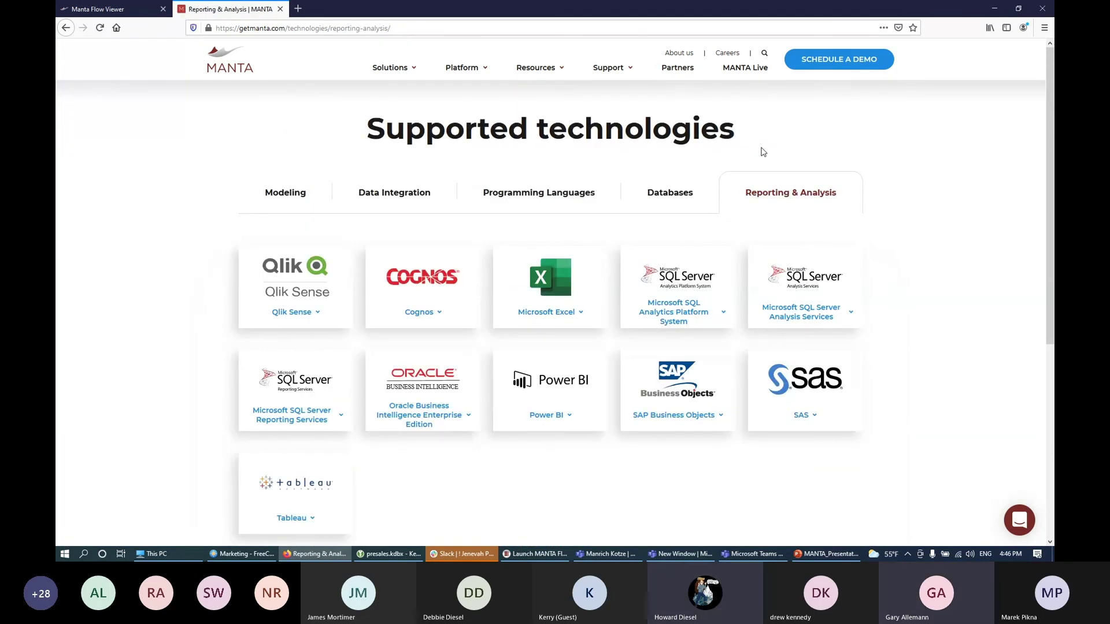
scroll(688, 154, down, 1)
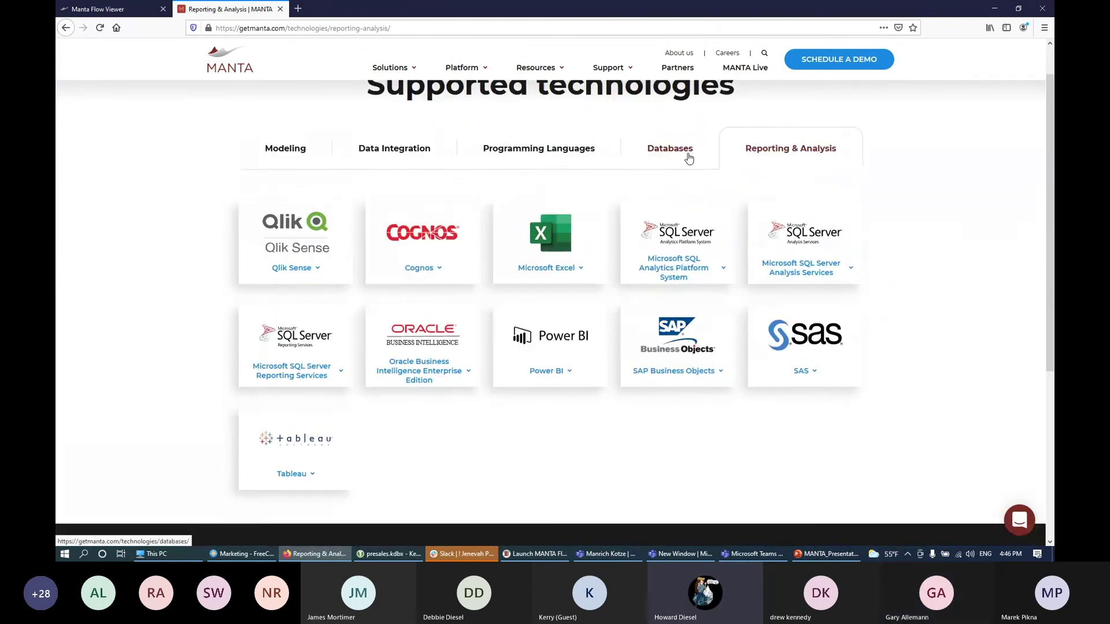
click(688, 155)
scroll(893, 279, down, 3)
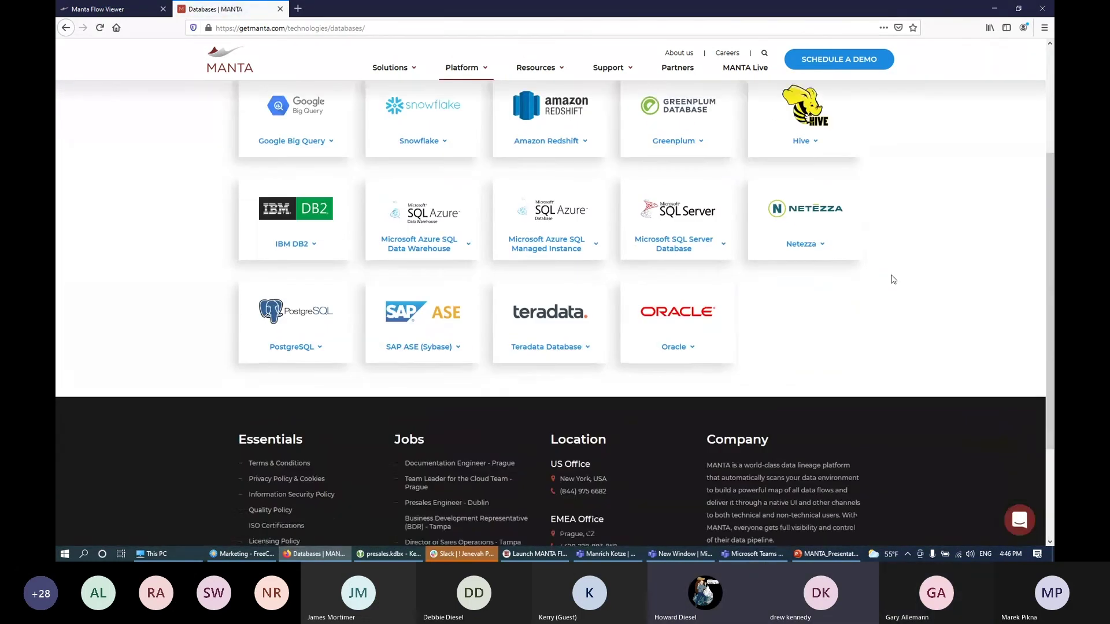
scroll(893, 280, up, 2)
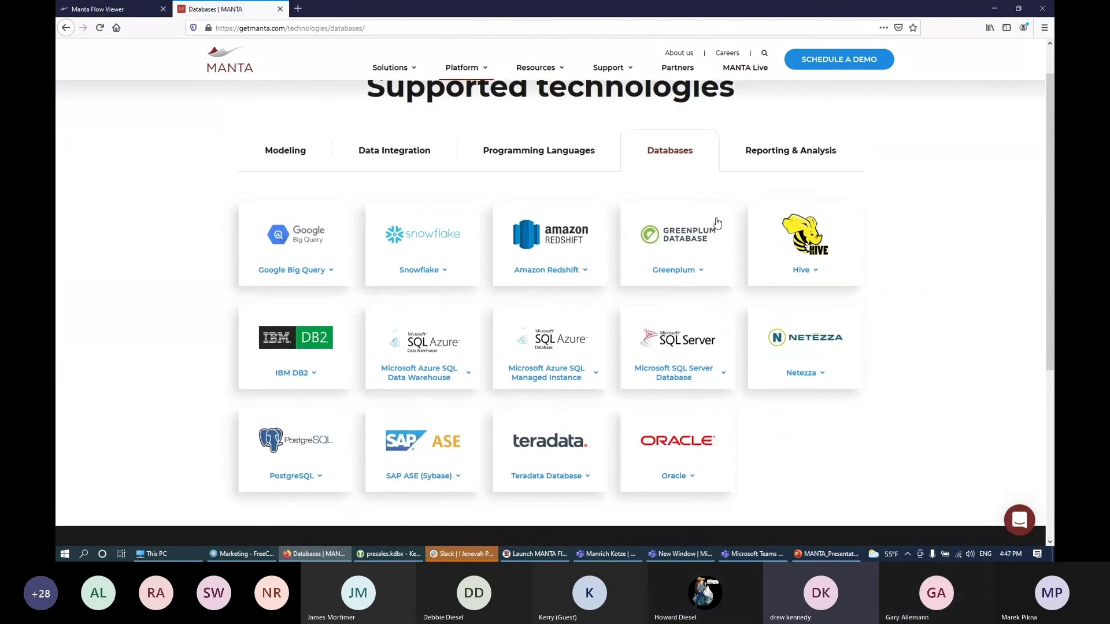
- Go back through the Programming Languages, Data Integration and Modeling categories and reopen Databases
click(558, 155)
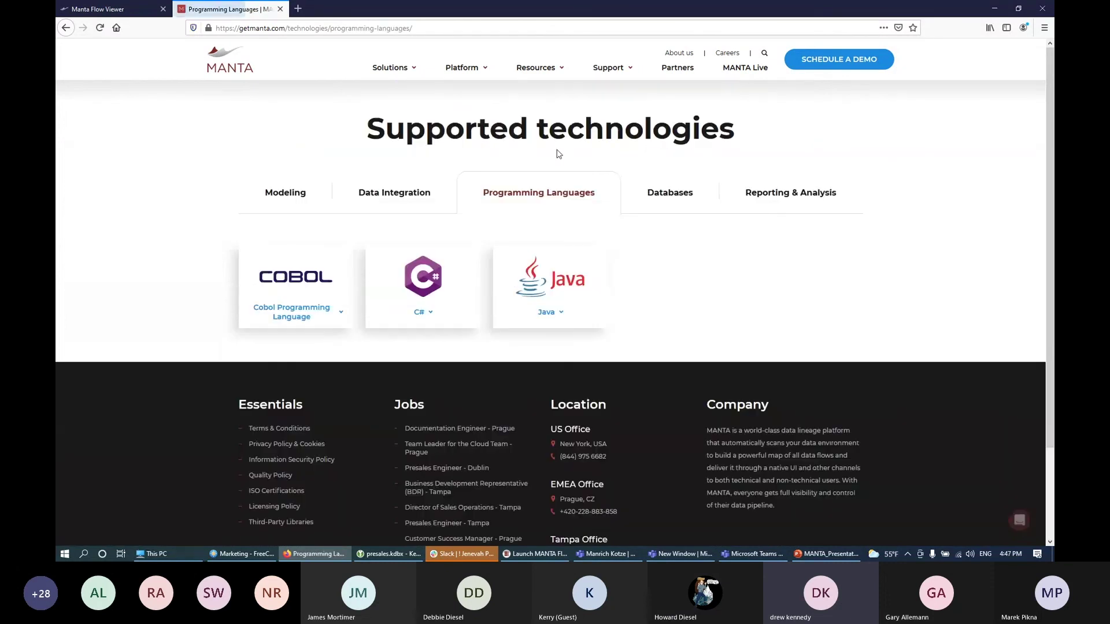
click(417, 196)
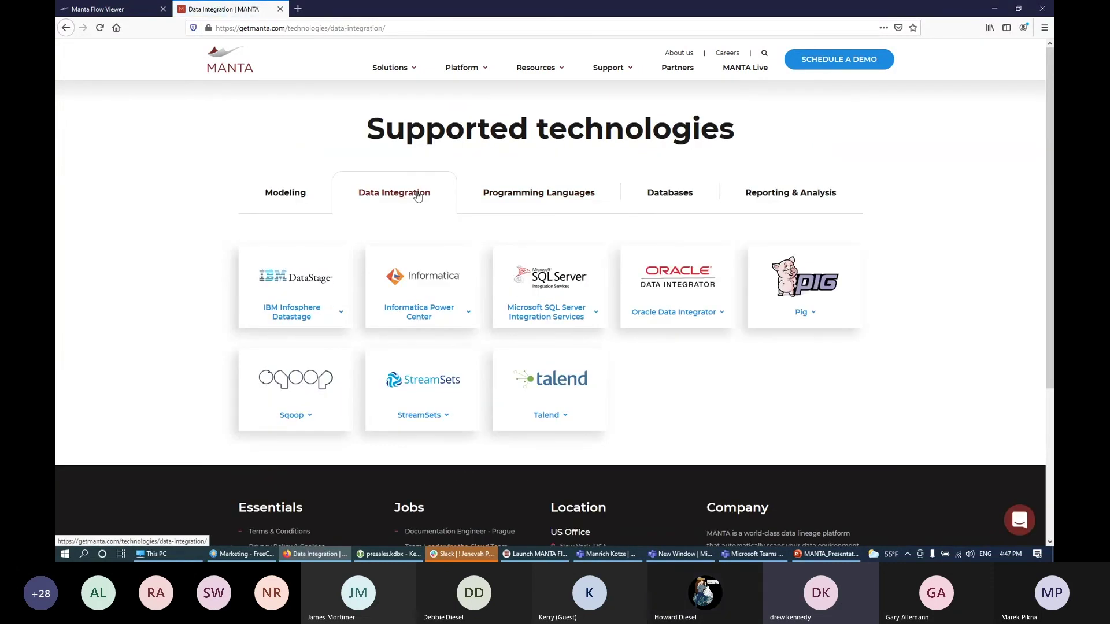
click(295, 199)
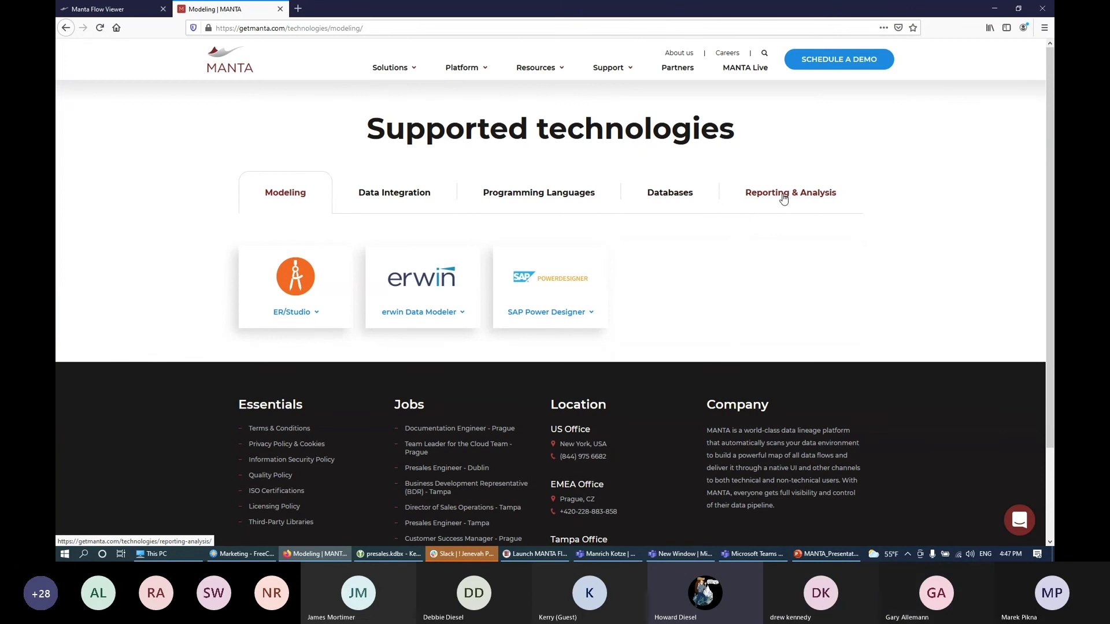
click(689, 194)
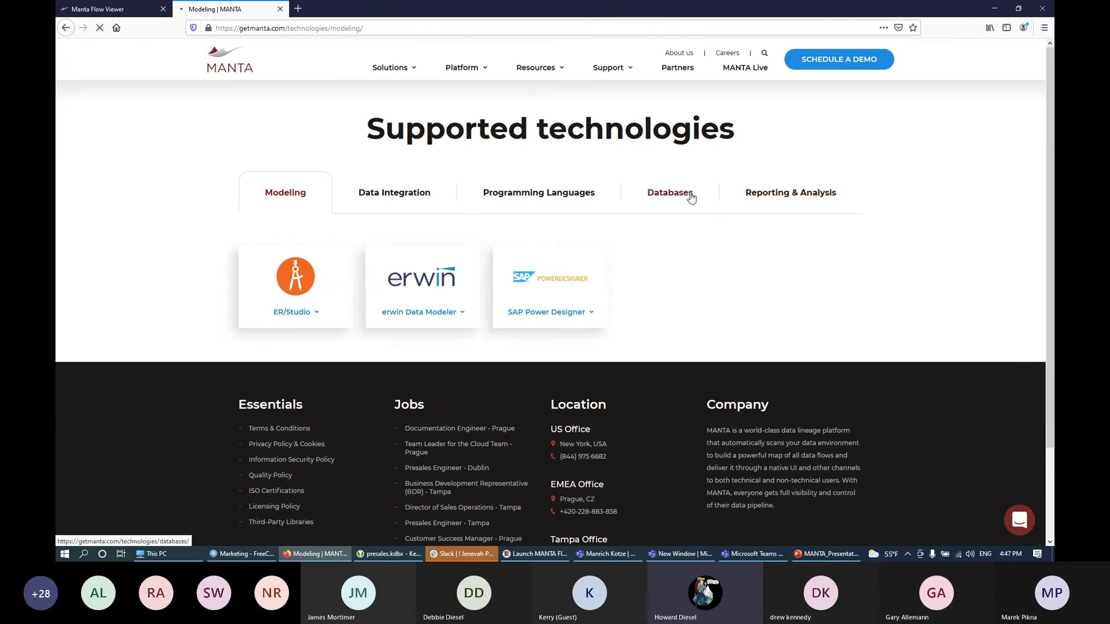
- Look over the supported databases and open the list of MANTA's integrations with third-party data governance solutions
scroll(894, 308, down, 1)
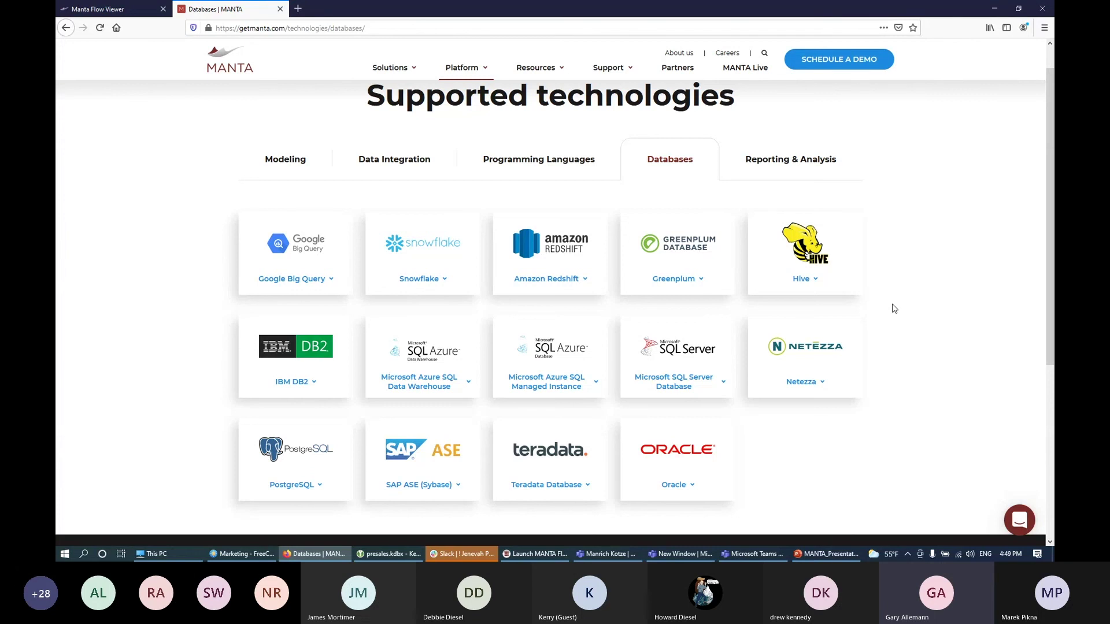
scroll(894, 309, up, 1)
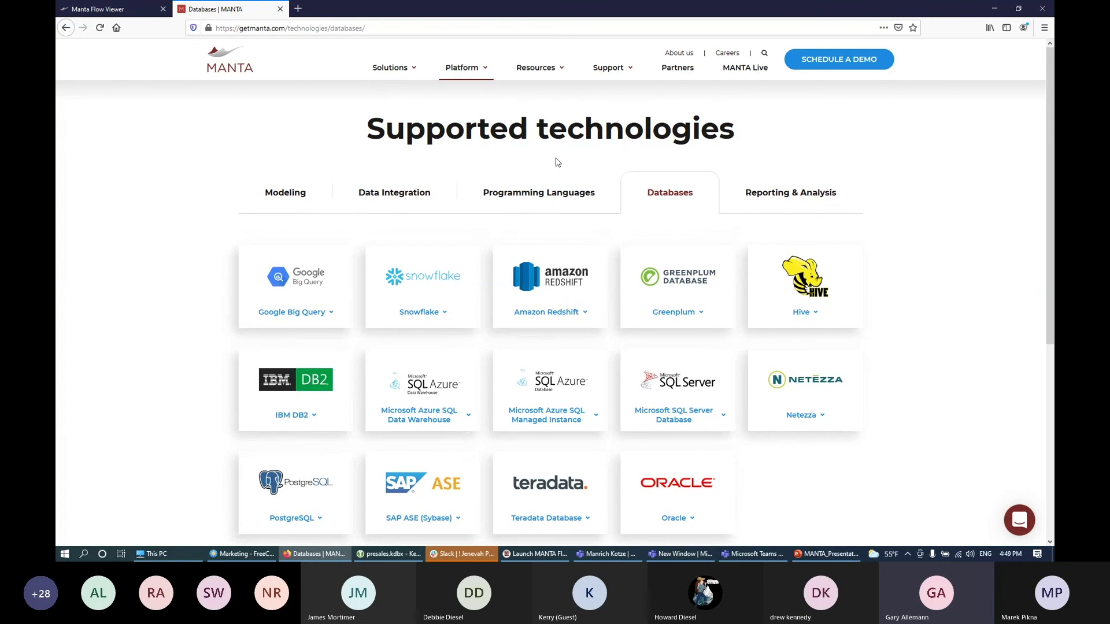
mouse_move(462, 67)
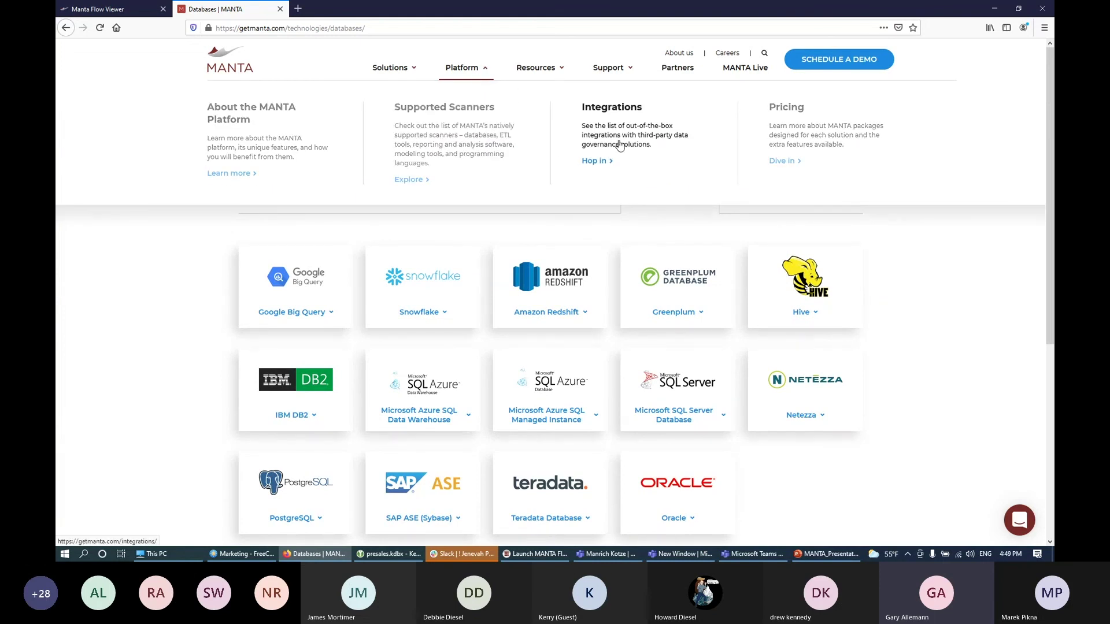
click(620, 145)
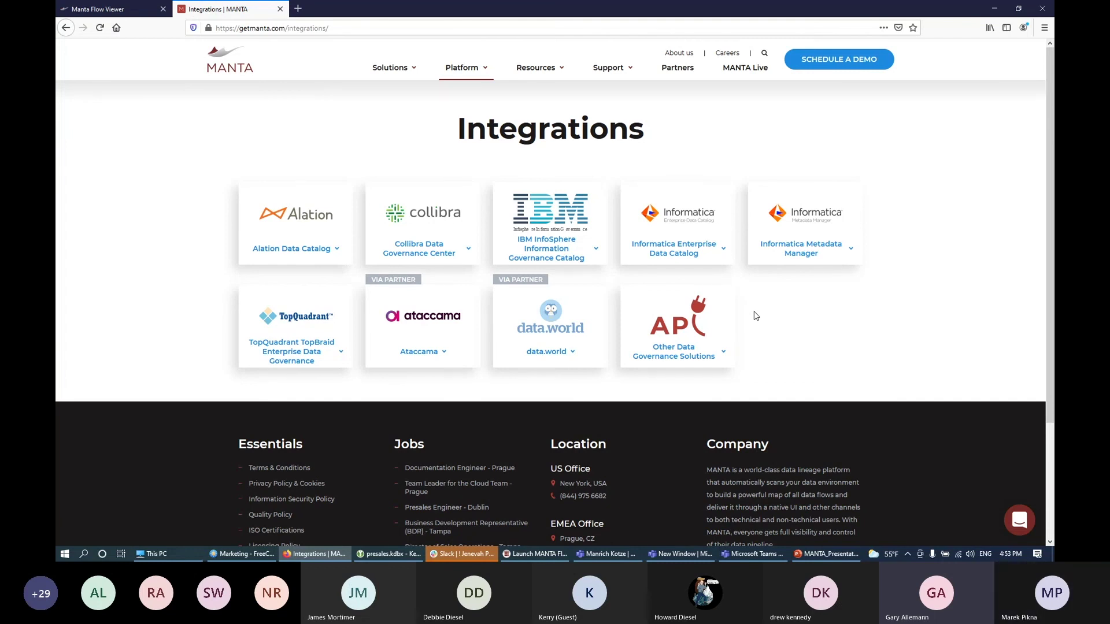
- Open the MANTA blog from the site's resources and look through its most recent posts
click(541, 71)
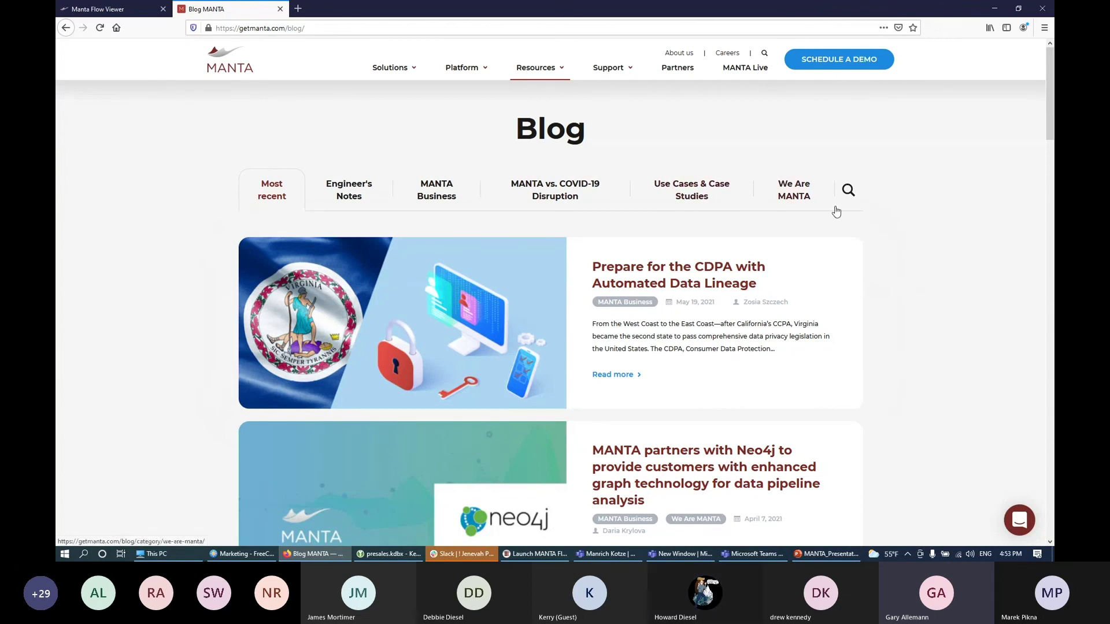
scroll(951, 259, down, 2)
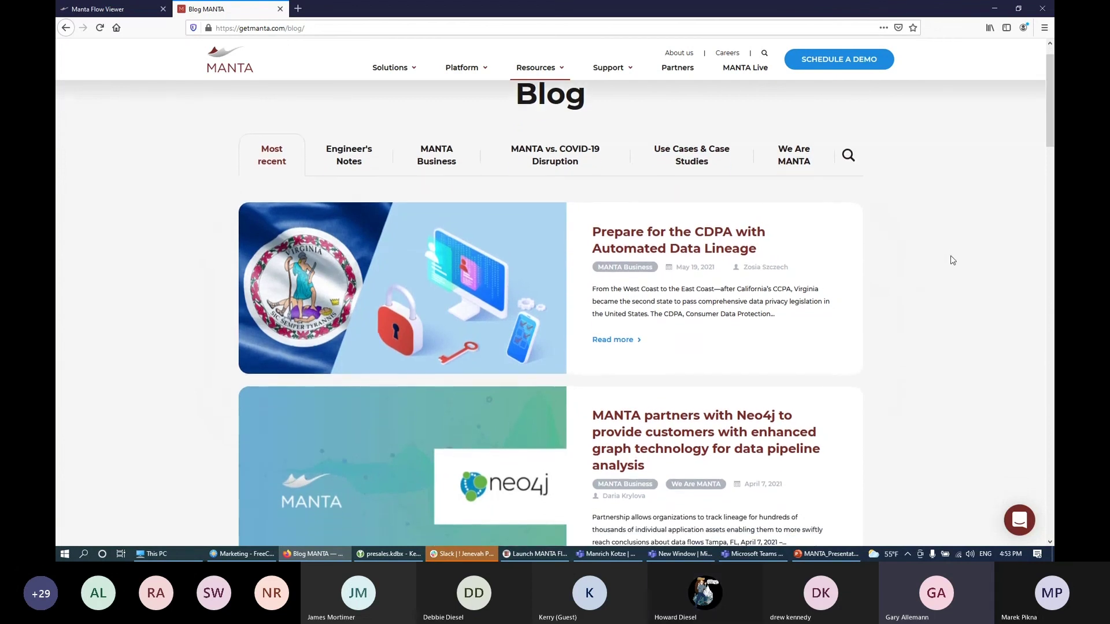
scroll(952, 260, down, 1)
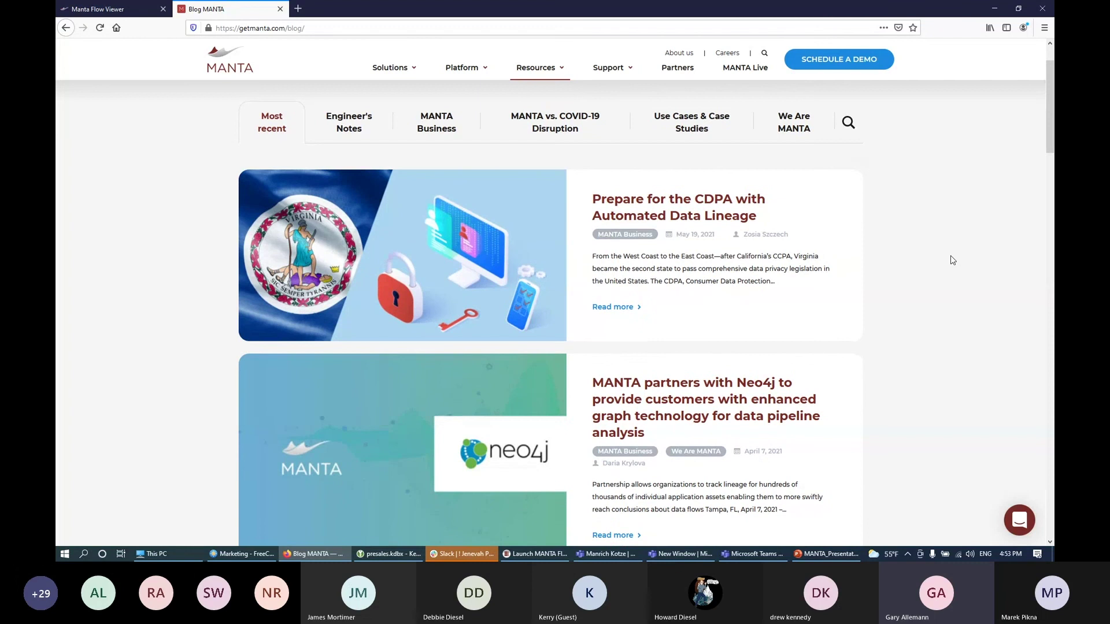
scroll(952, 260, down, 1)
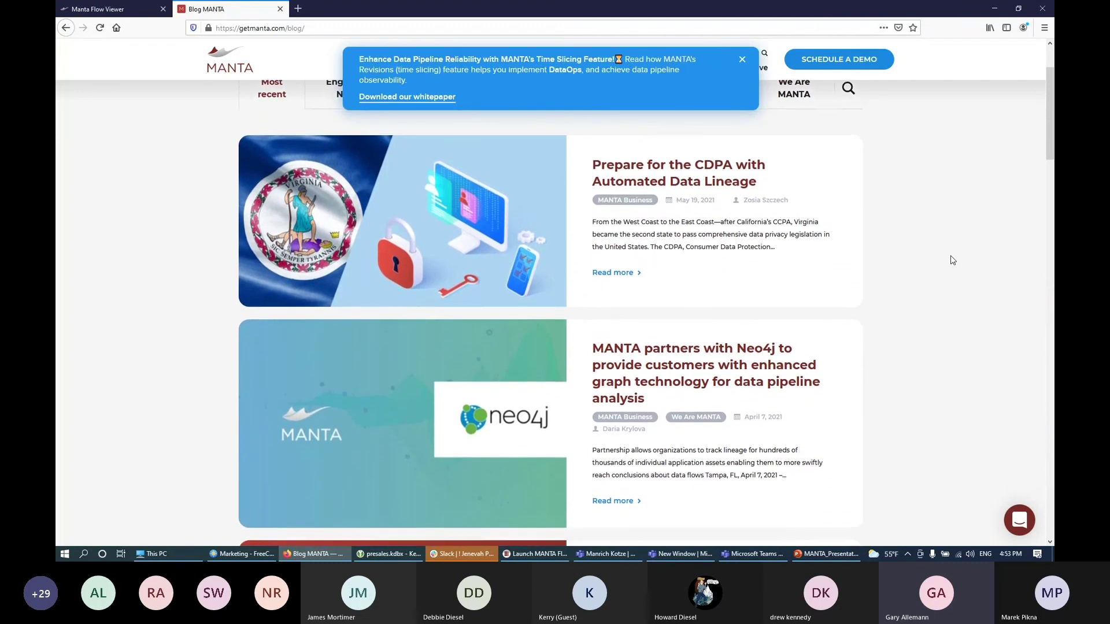
scroll(952, 260, down, 1)
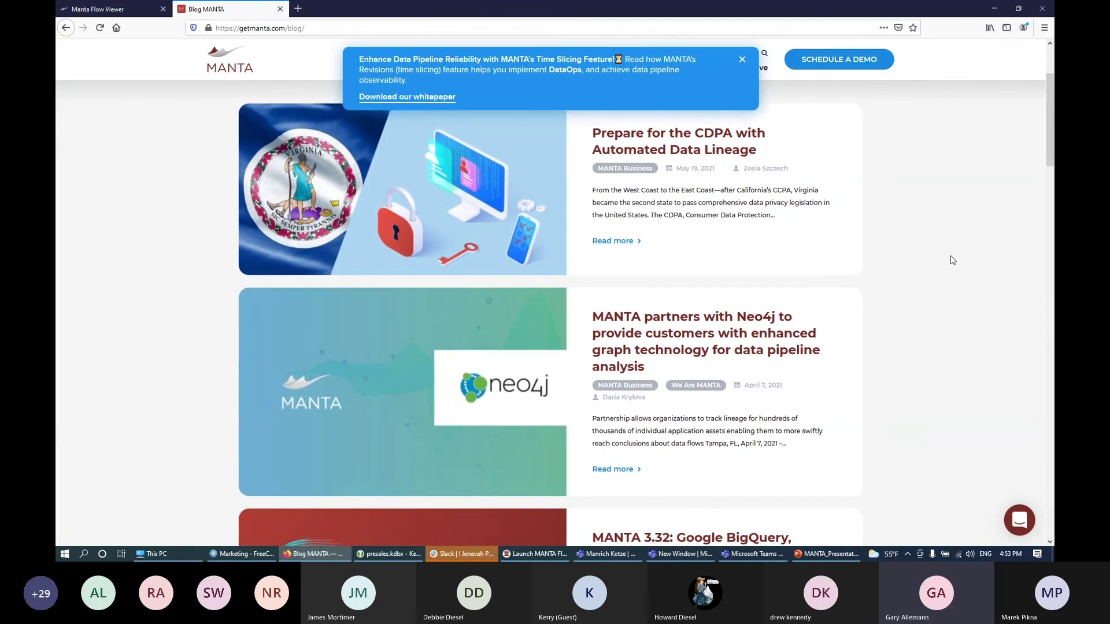
- Look through the older blog posts down to the MANTA 3.31 release and return to the start of the Blog page
scroll(952, 260, down, 3)
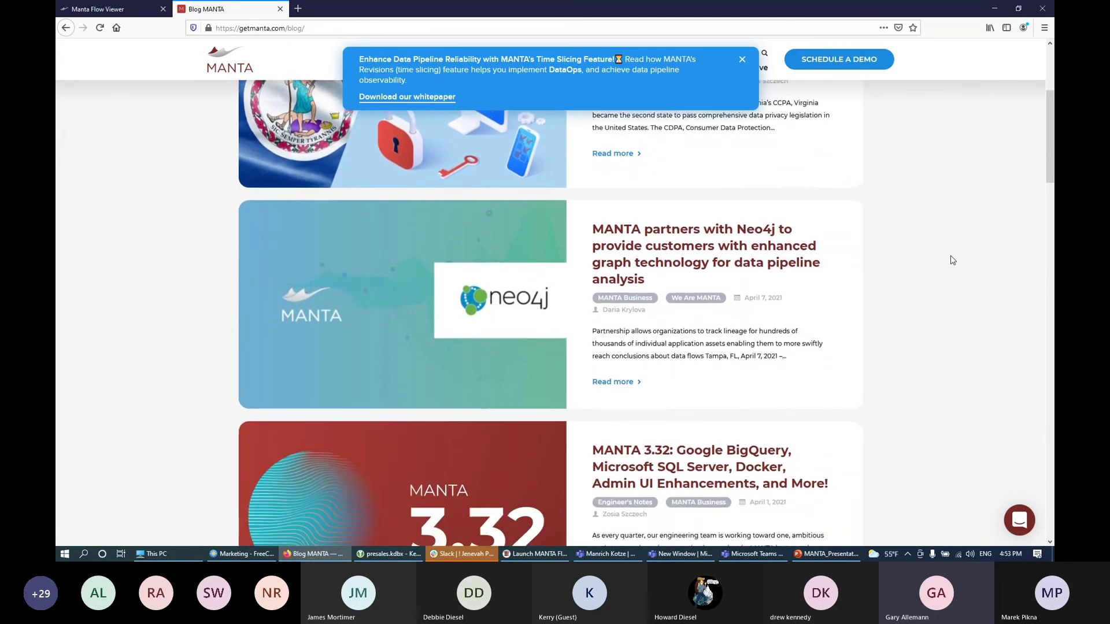
scroll(952, 260, down, 2)
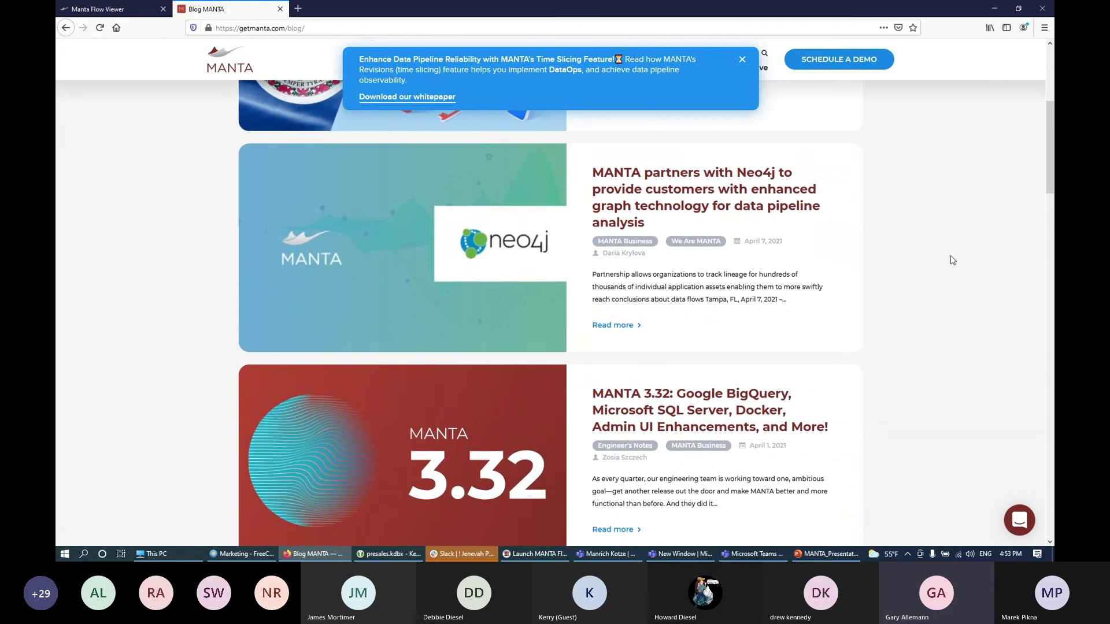
scroll(953, 260, down, 1)
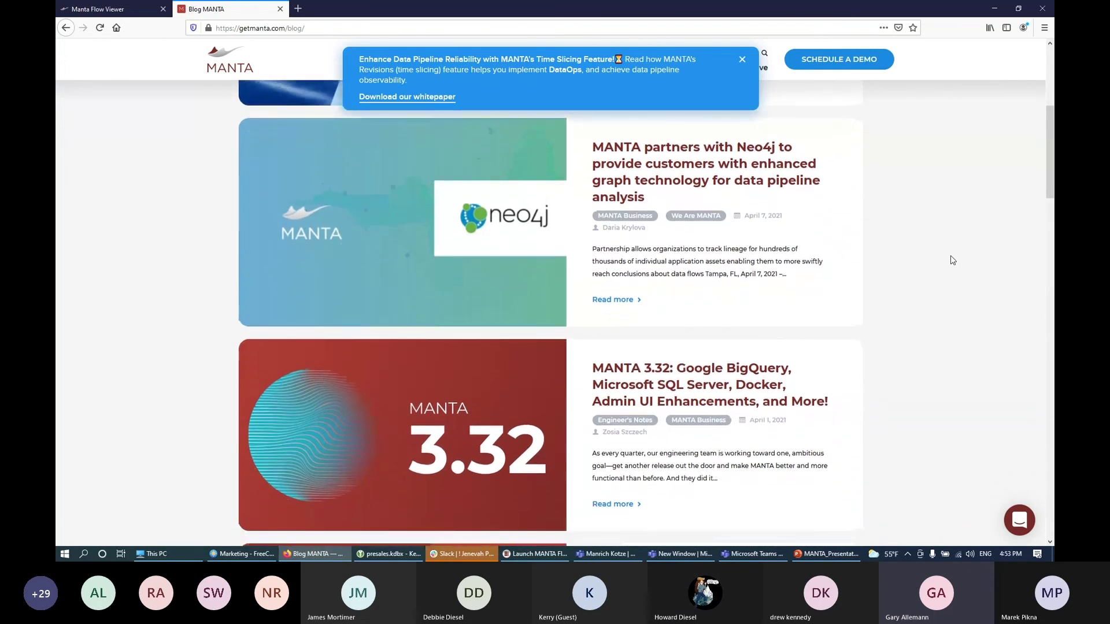
scroll(953, 260, down, 5)
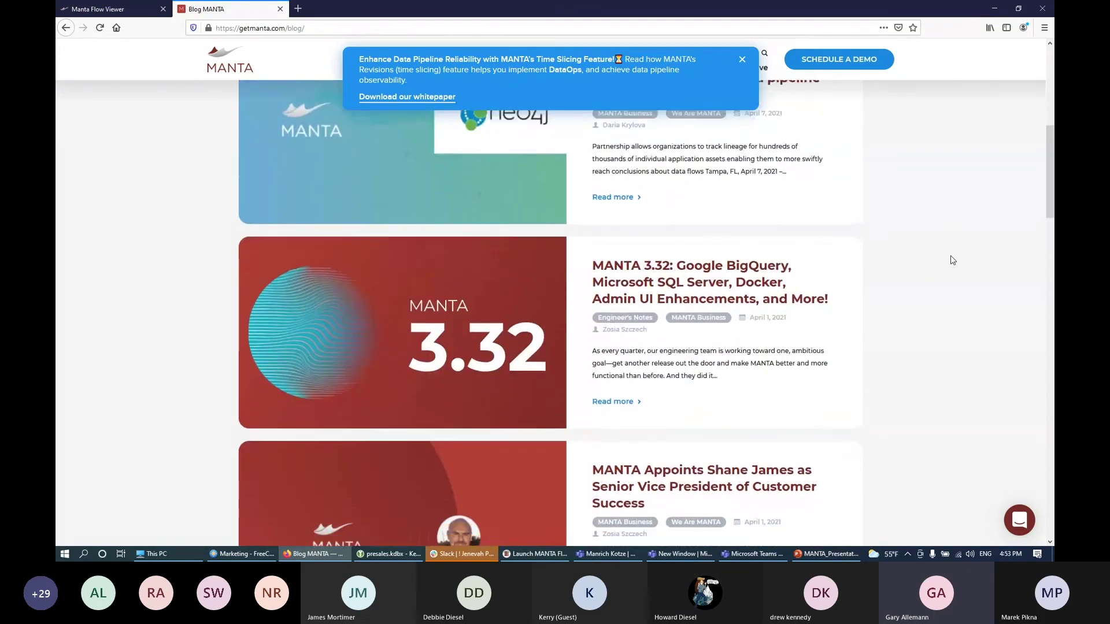
scroll(953, 260, down, 4)
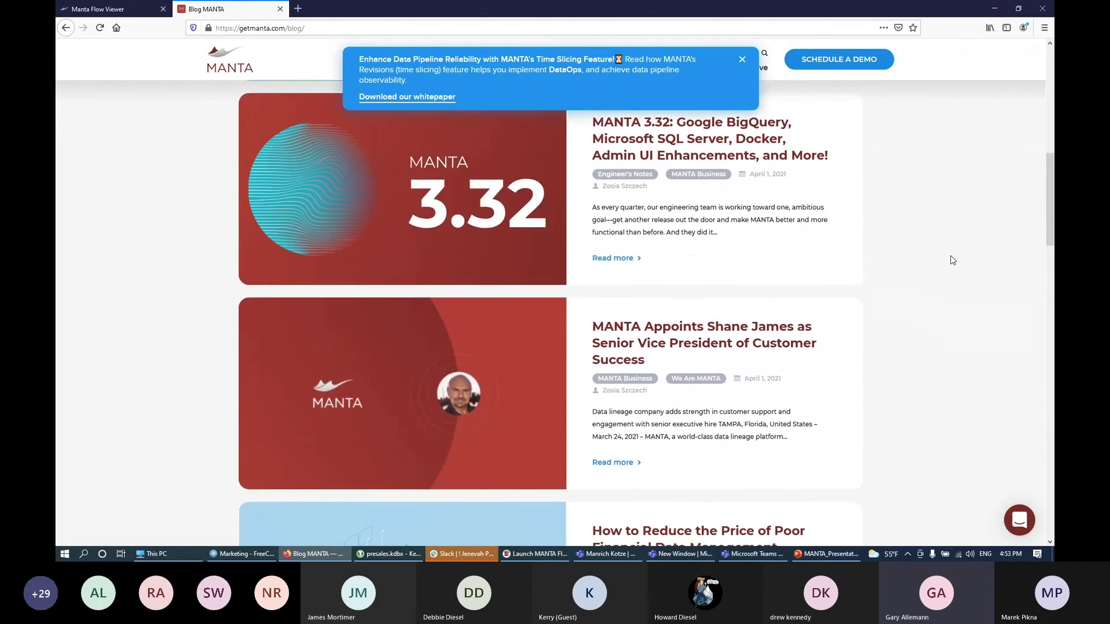
scroll(953, 260, down, 3)
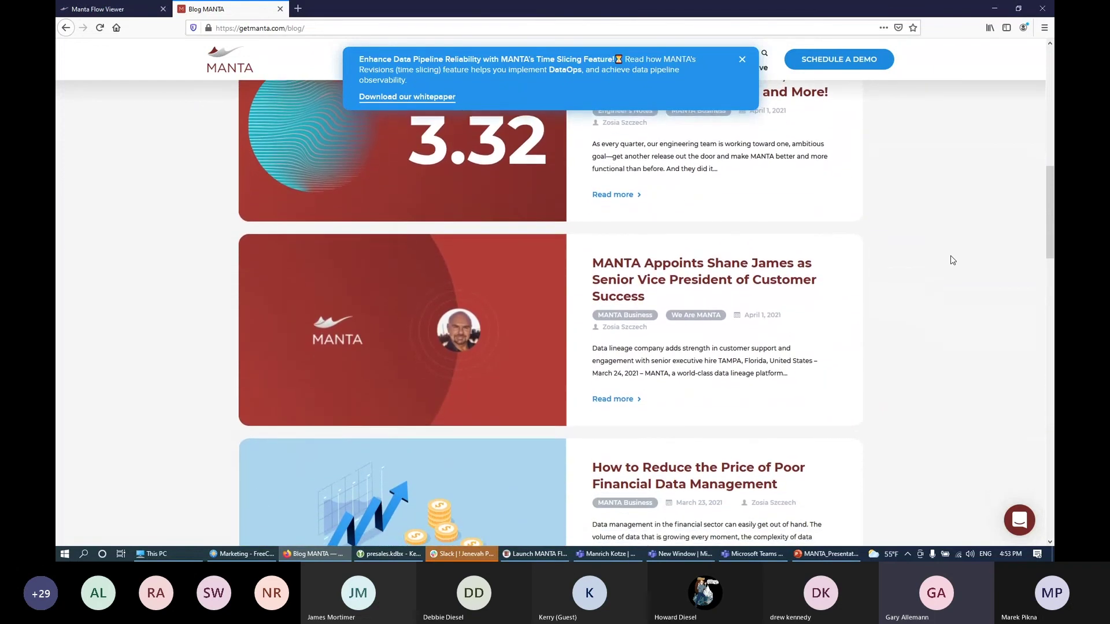
scroll(952, 260, down, 1)
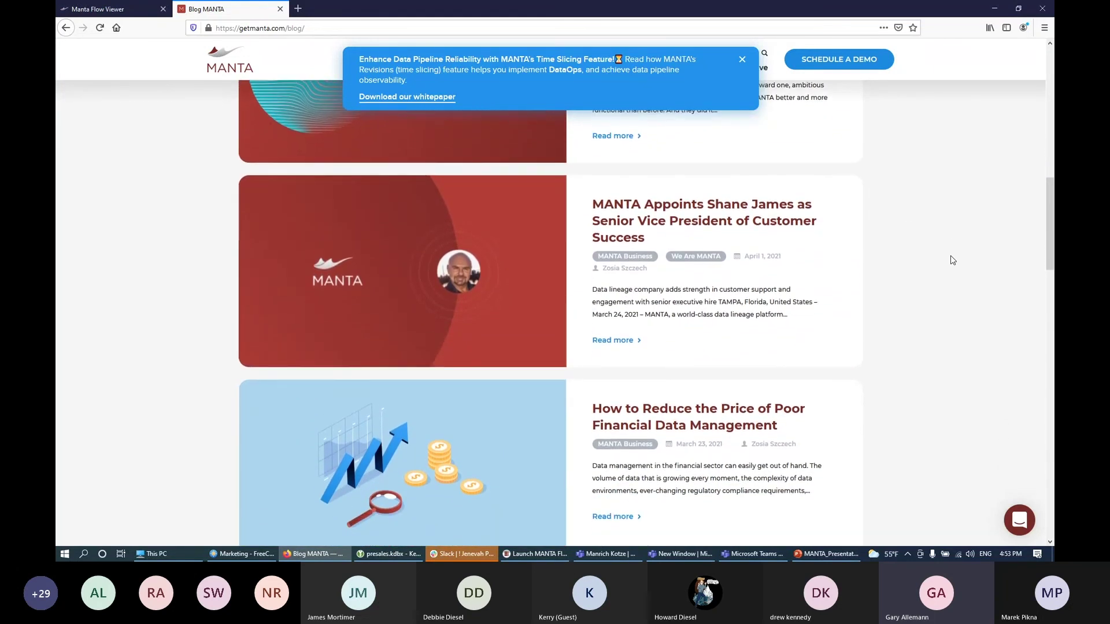
drag(1052, 241, 1053, 318)
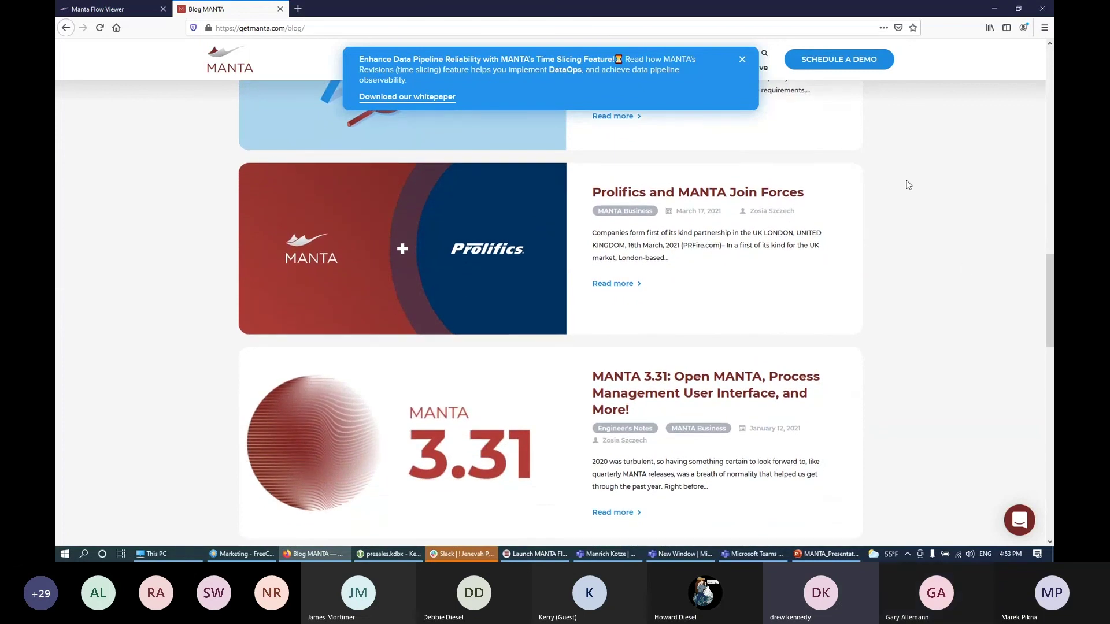
scroll(909, 184, up, 7)
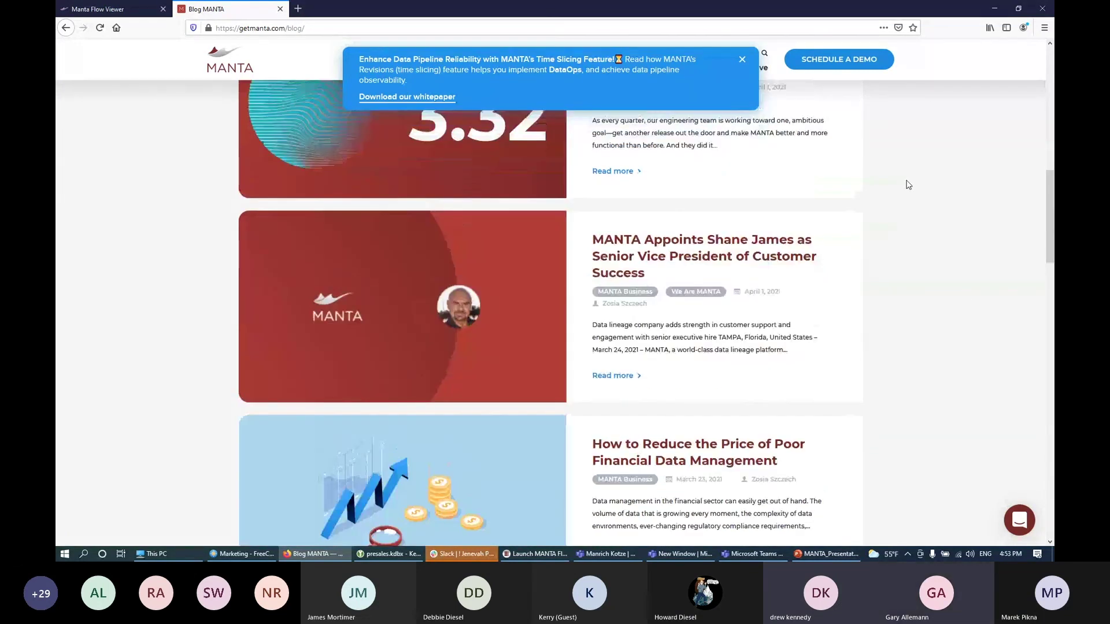
scroll(908, 185, up, 6)
scroll(908, 185, up, 5)
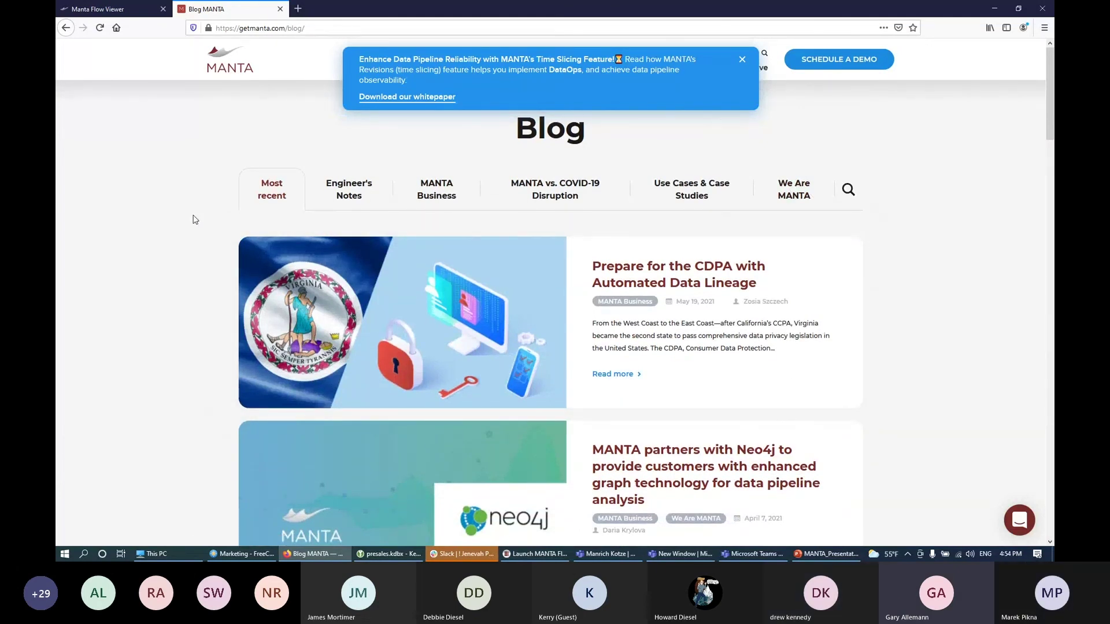
- Switch to Manta Flow Viewer and collapse the party table, the manta database and the MSSQL branch in the physical repository
click(123, 10)
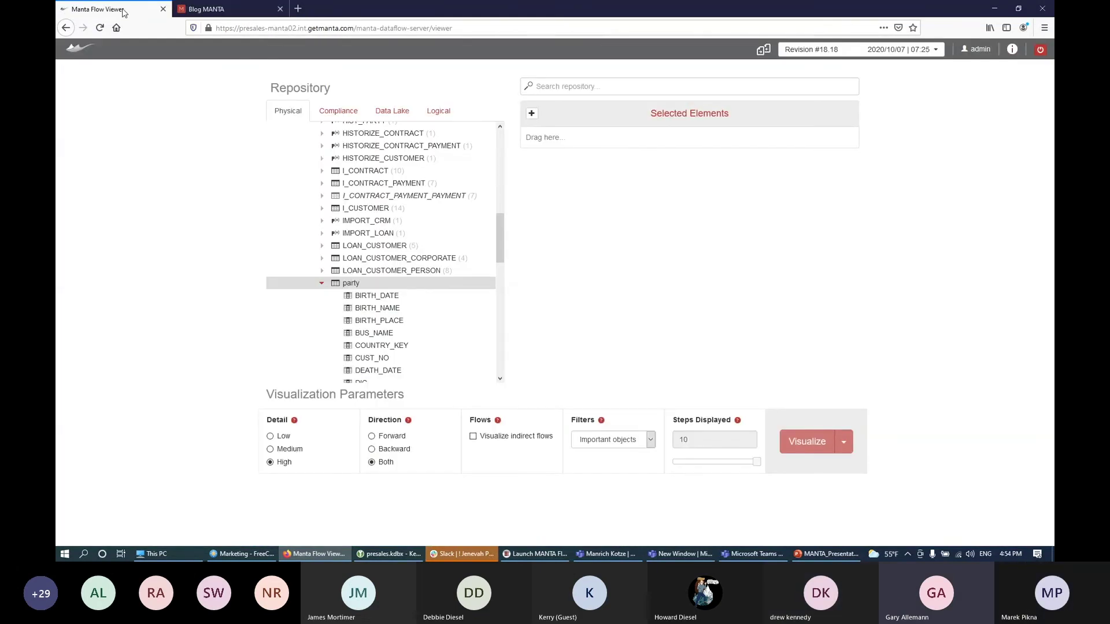
click(322, 282)
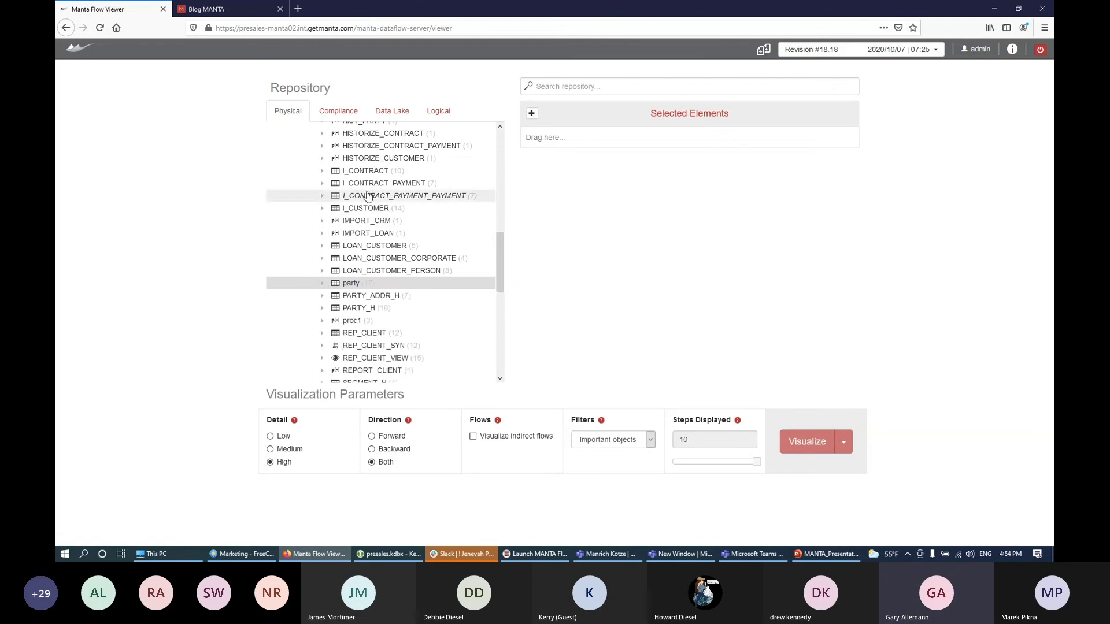
scroll(368, 197, up, 8)
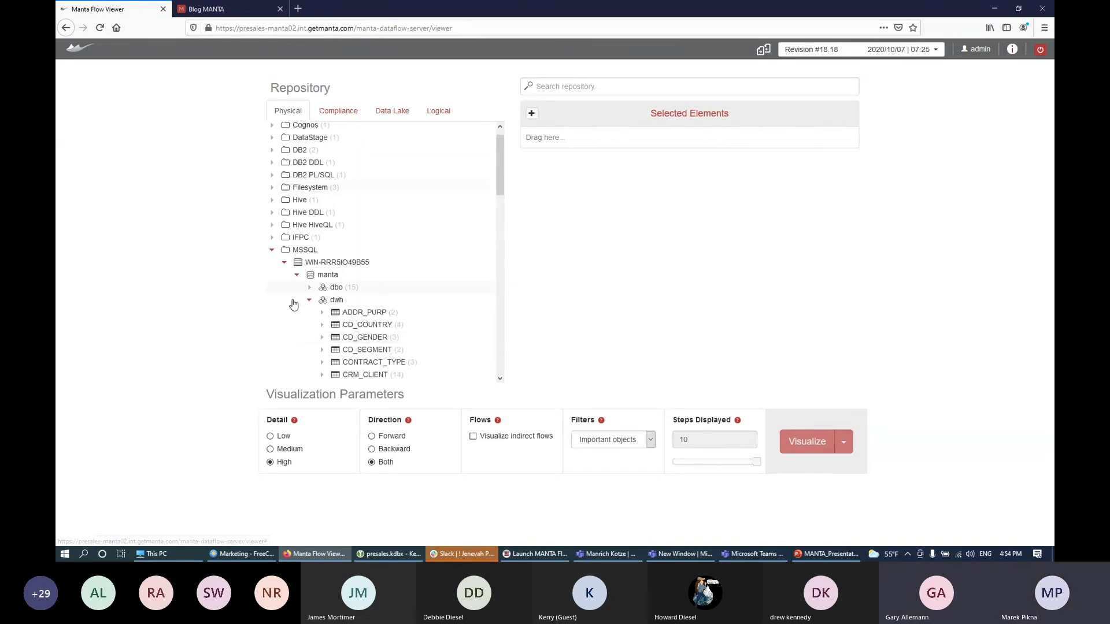
click(296, 275)
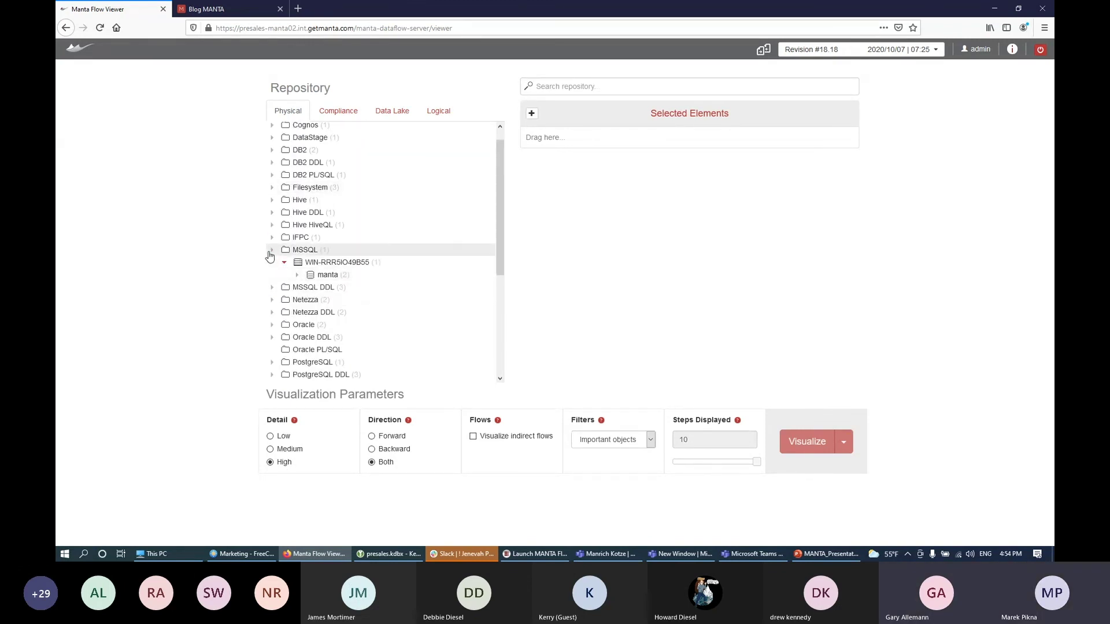
click(270, 257)
scroll(368, 166, up, 1)
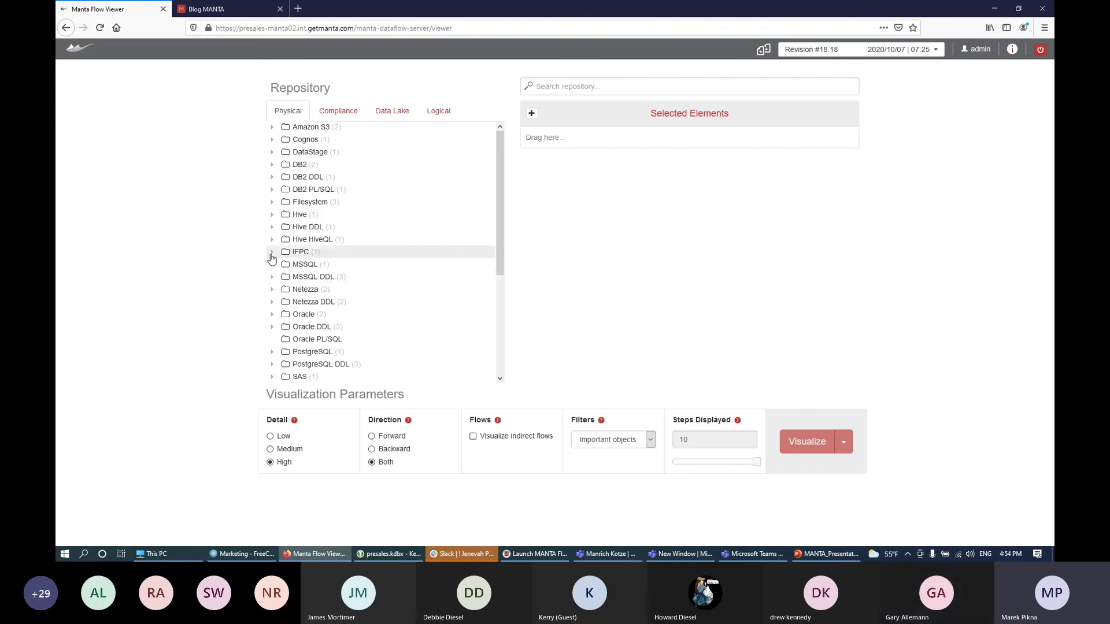
- Expand IFPC > INFA_REP > DataFlow and add the wf_CopyCRMClientToSQLServer workflow to the selected elements
click(271, 255)
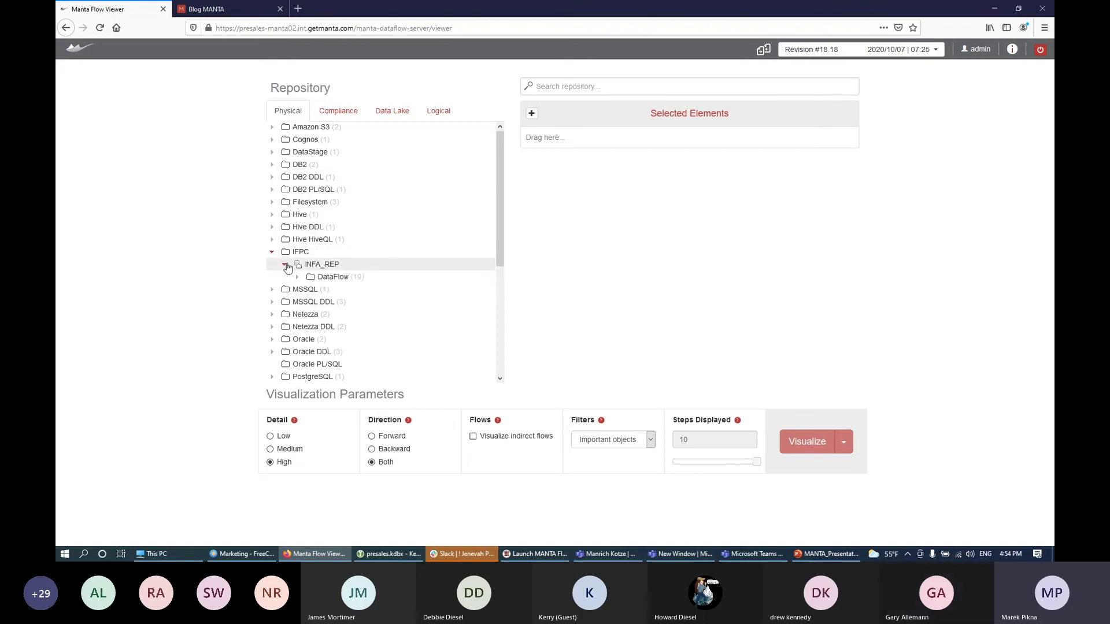
click(297, 277)
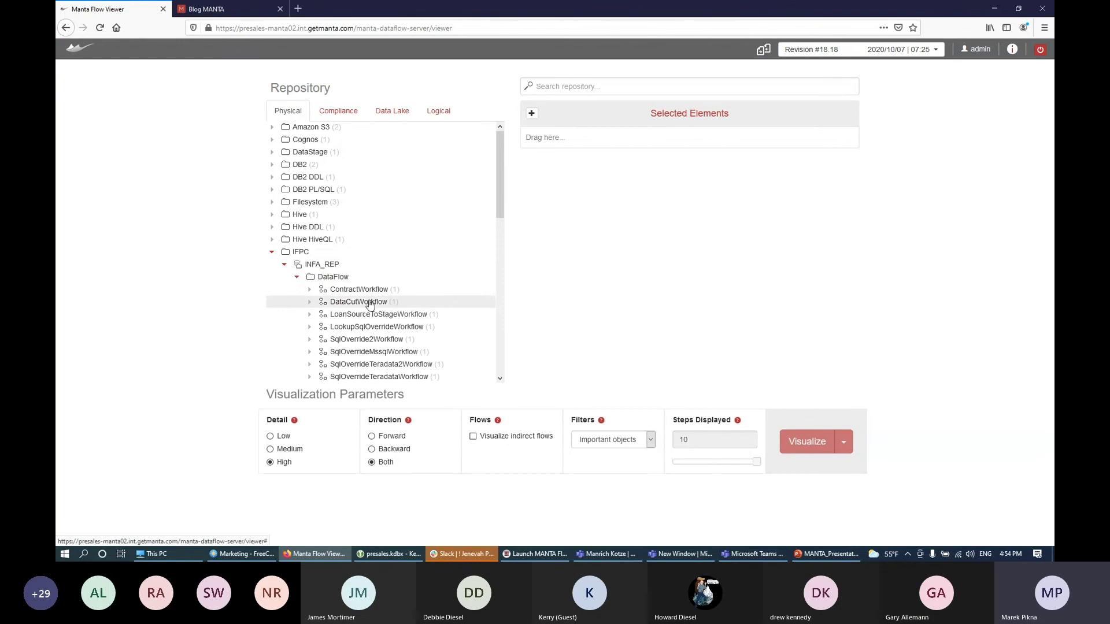
scroll(365, 289, down, 5)
scroll(376, 309, up, 1)
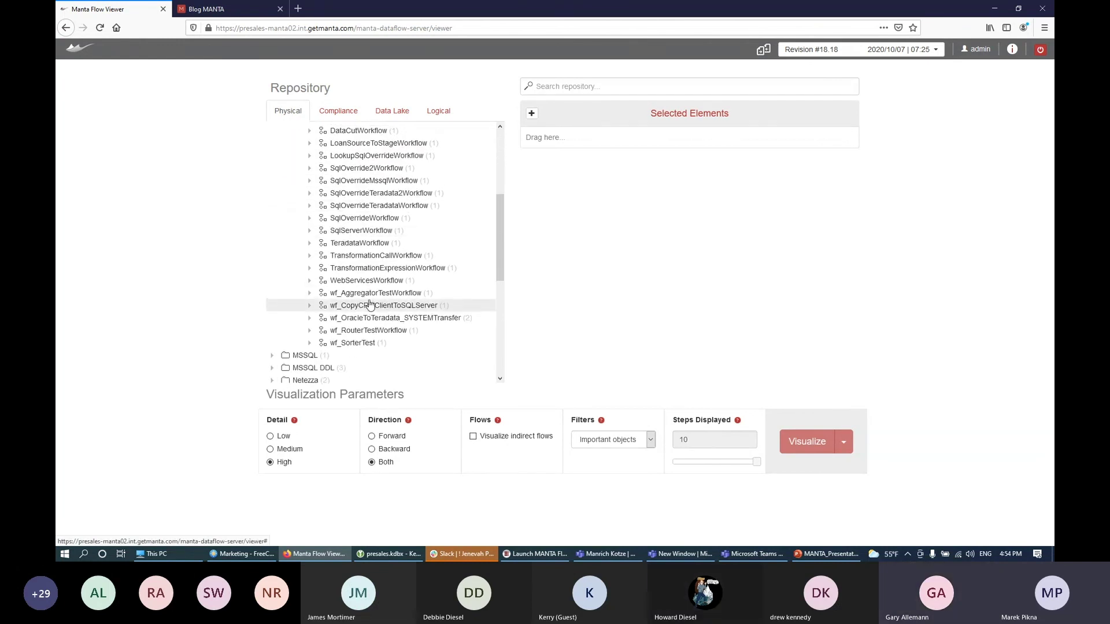
click(386, 313)
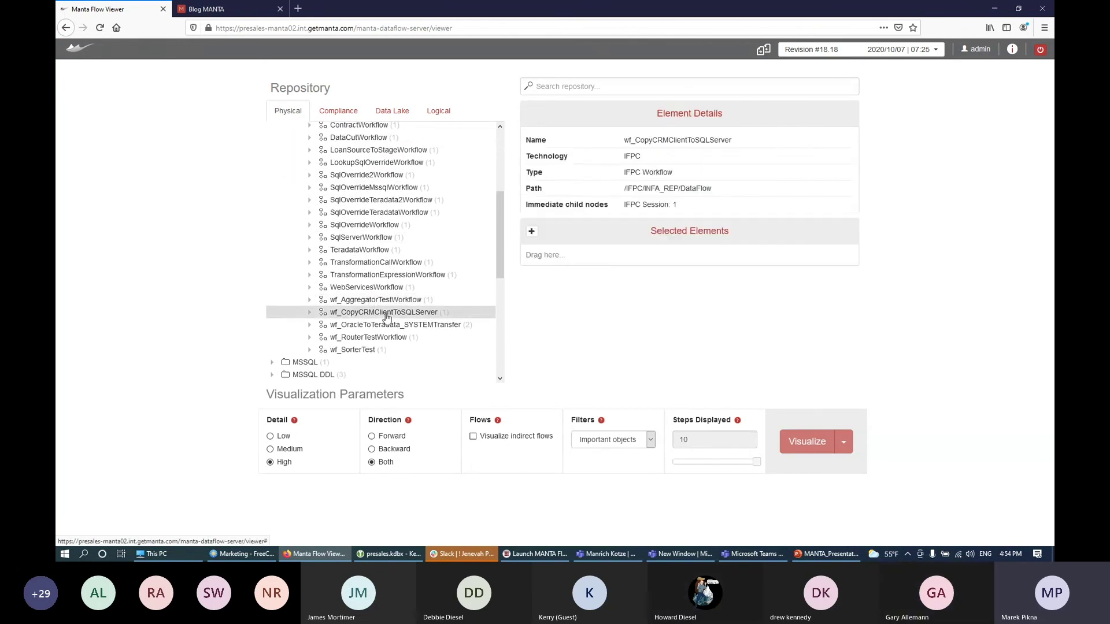
drag(386, 312, 552, 268)
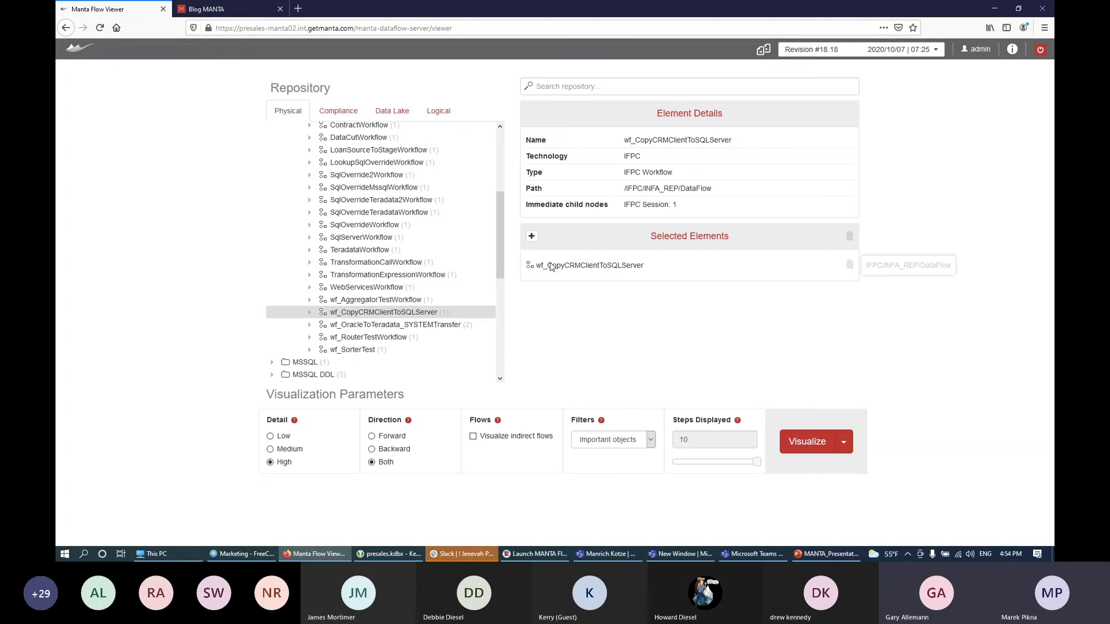
- Visualize the workflow's lineage with the Everything filter, Medium detail and 4 steps displayed, expanding the workflow in the repository beforehand
click(618, 441)
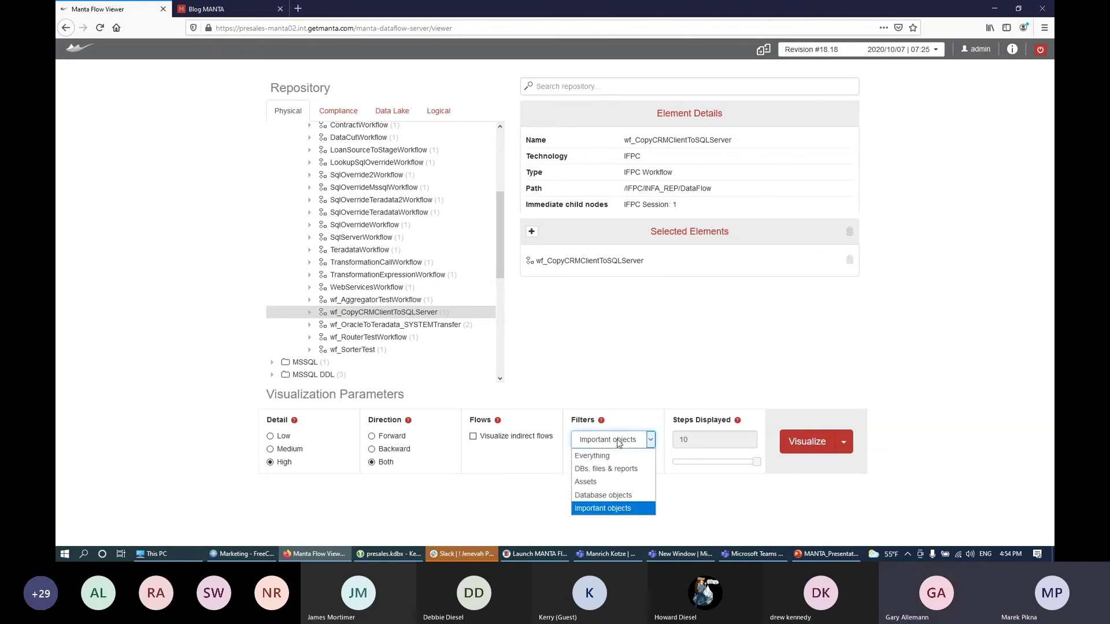
click(607, 454)
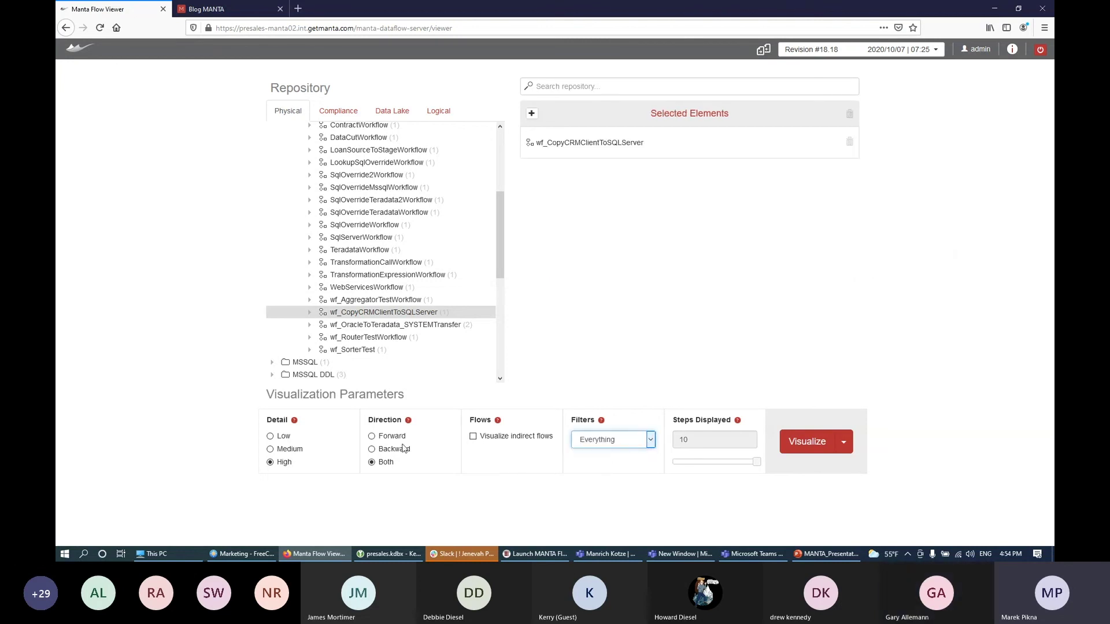
click(288, 449)
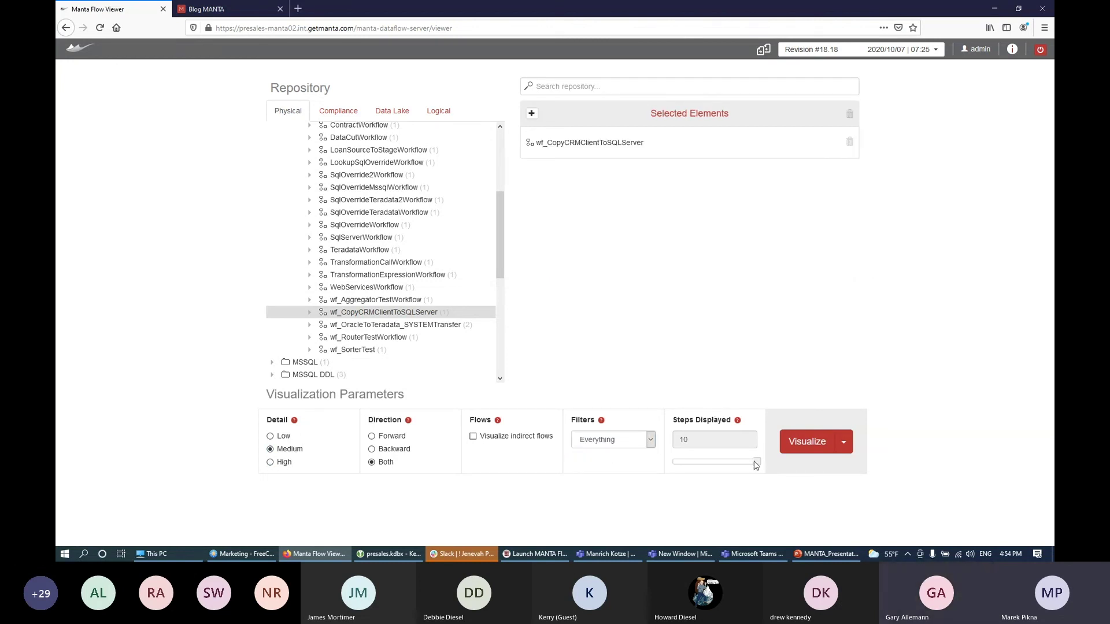
drag(759, 466, 706, 466)
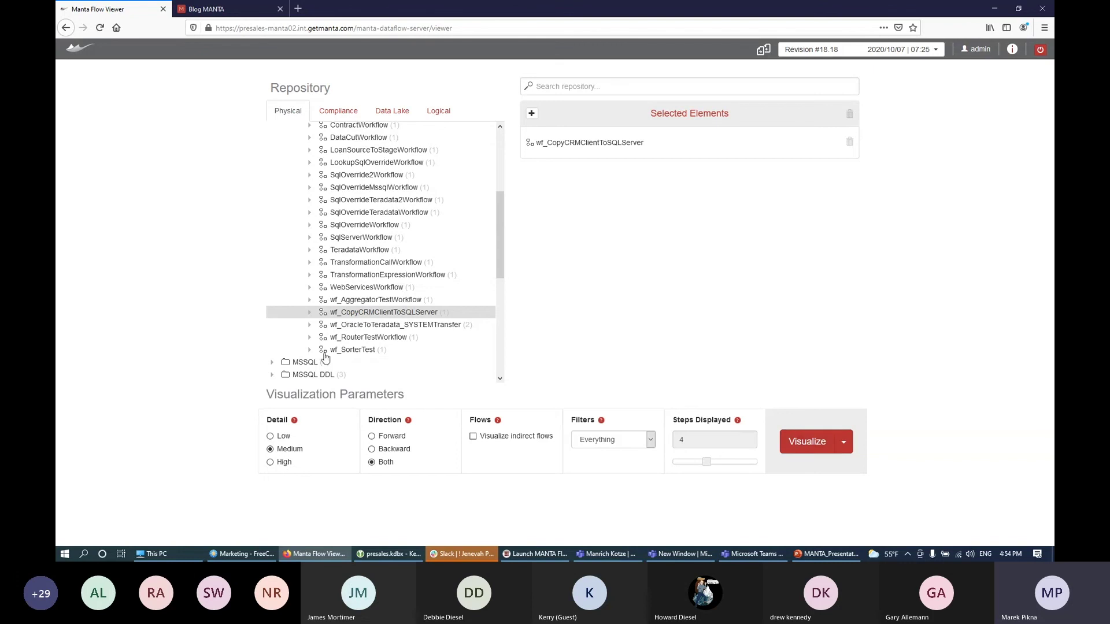
click(308, 312)
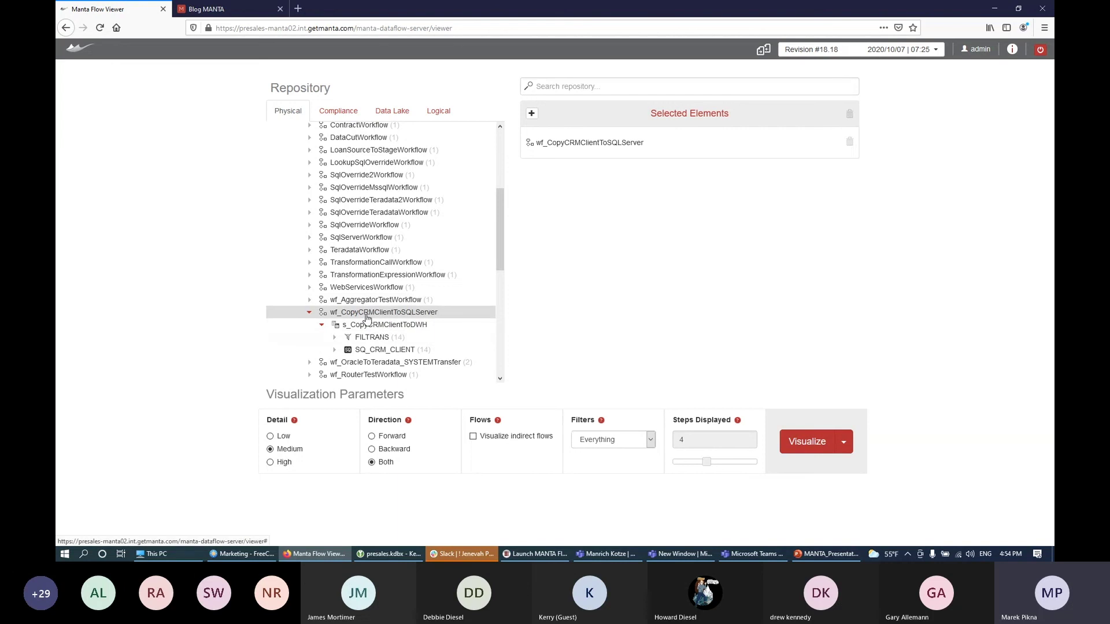
click(790, 435)
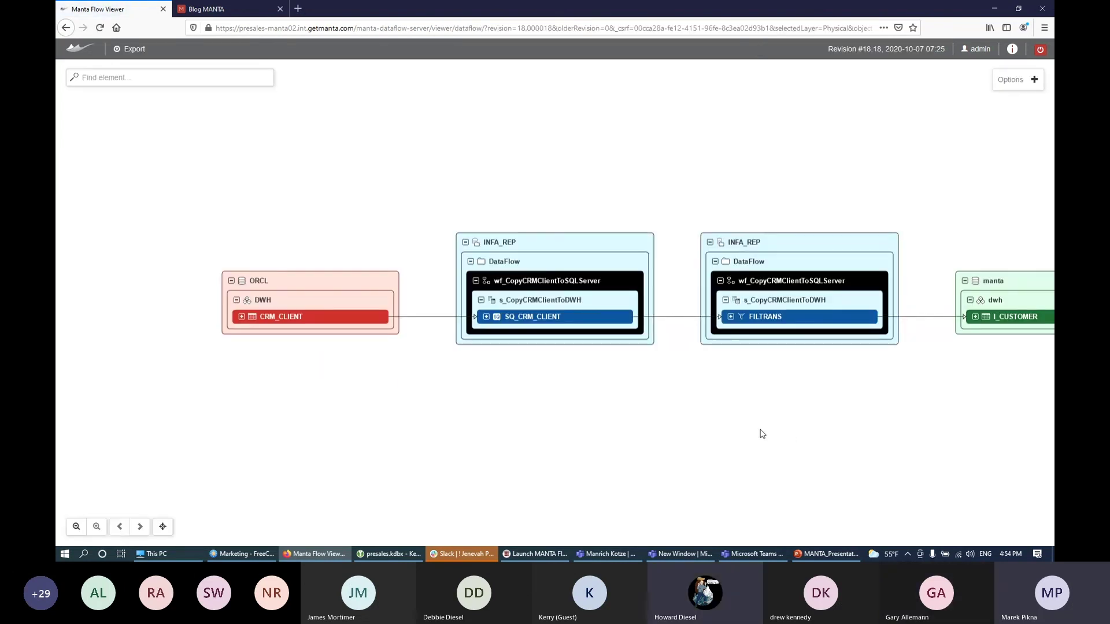
- Expand SQ_CRM_CLIENT and FILTRANS into their ports and highlight the lineage of FILTRANS BIRTH_PLACE, SQ_CRM_CLIENT DATE_BIRTH and FILTRANS VAT_ID
click(485, 318)
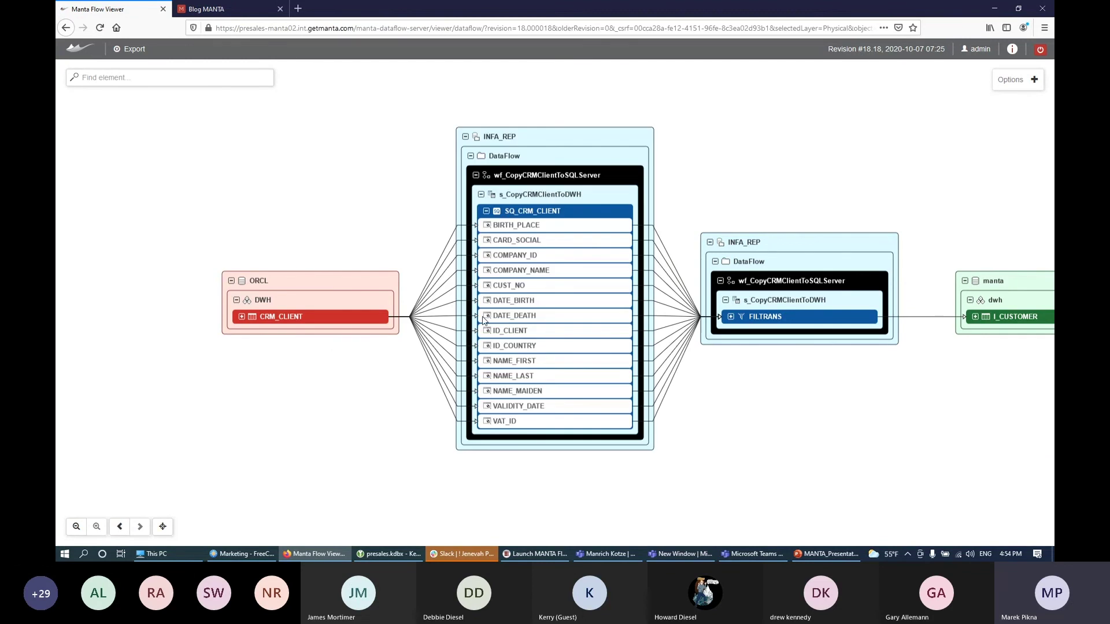
click(730, 317)
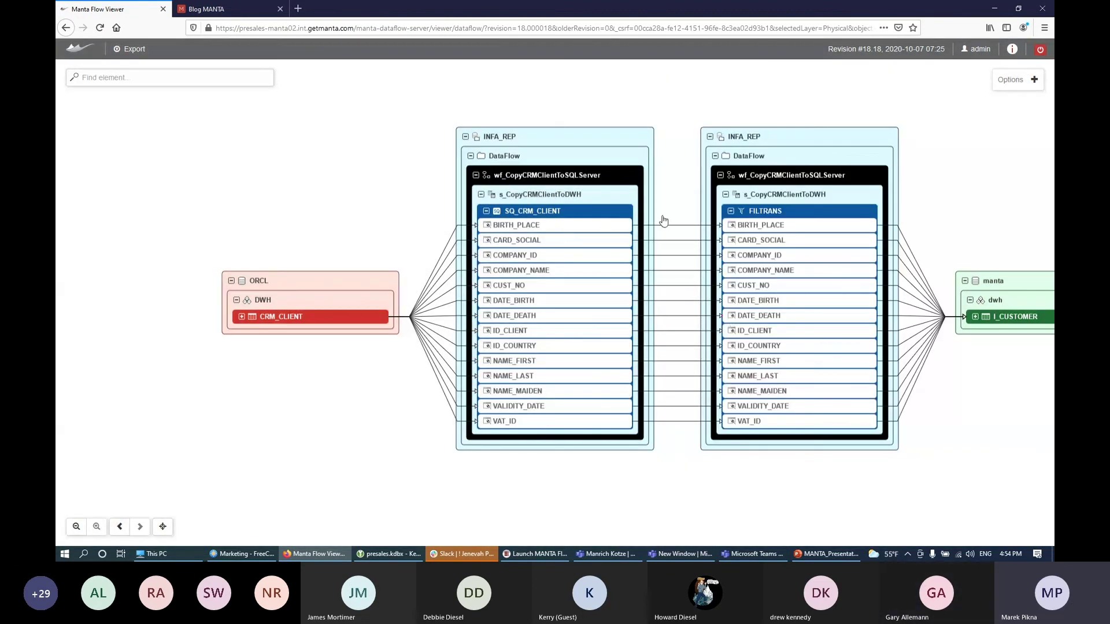
click(753, 228)
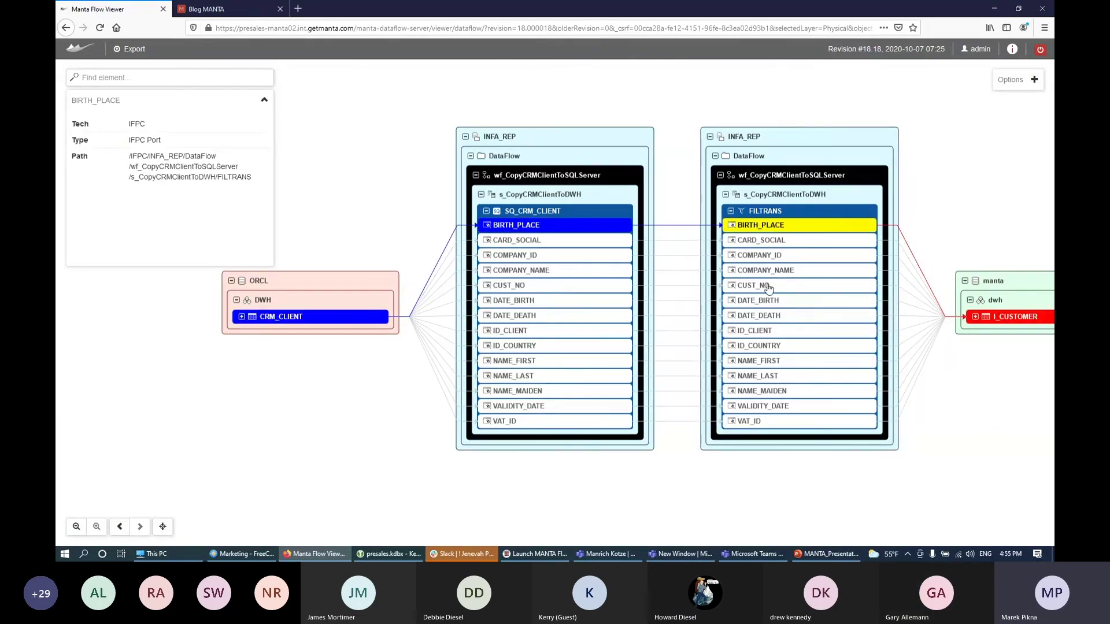
click(556, 302)
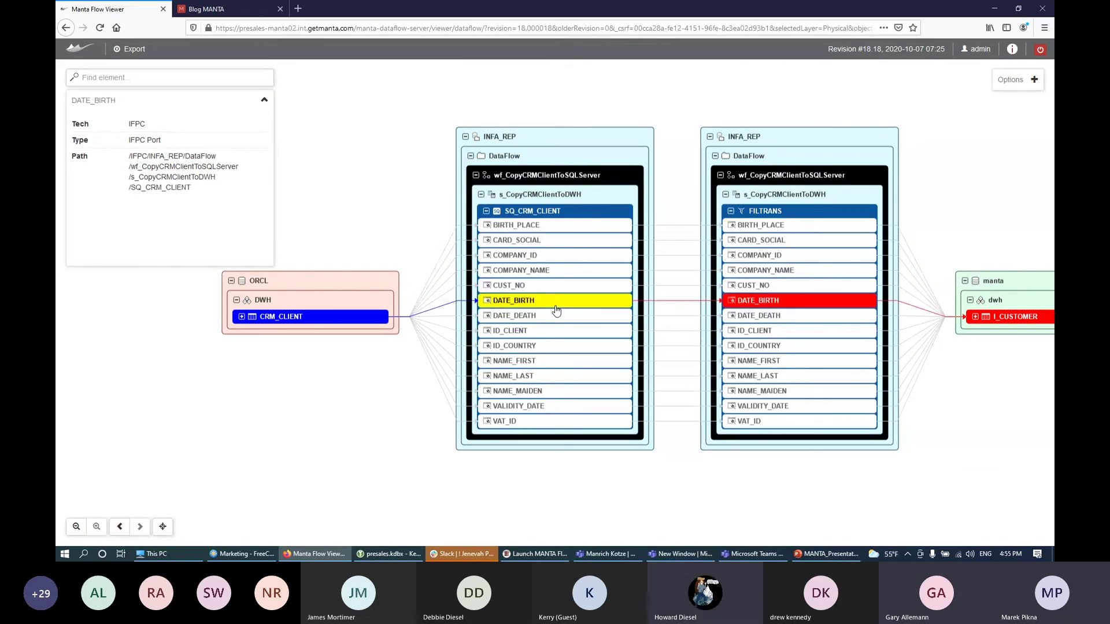
click(777, 423)
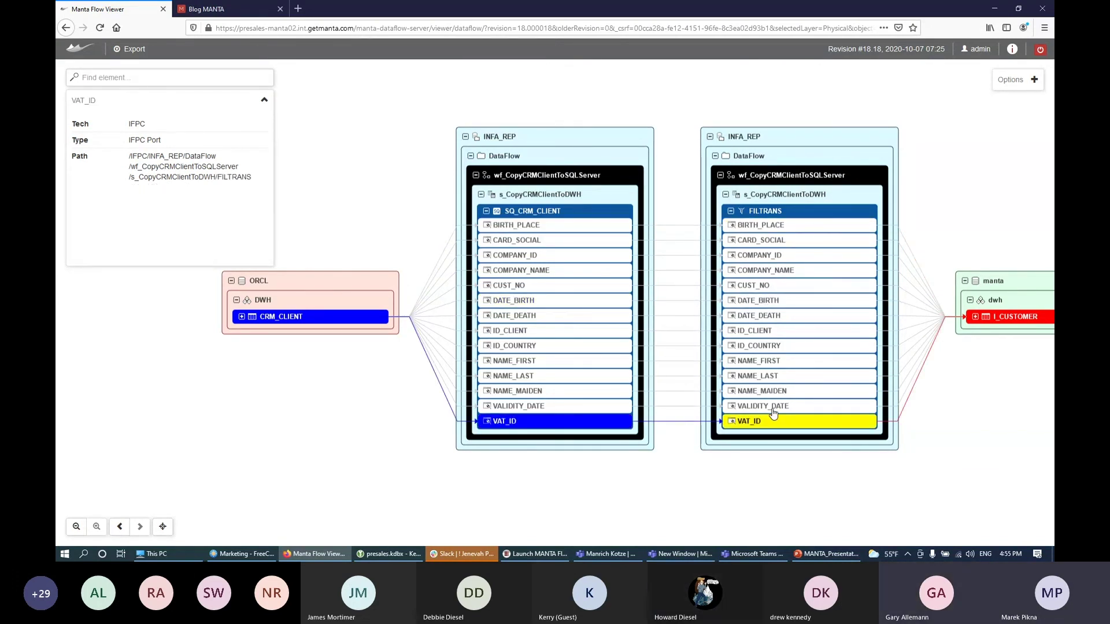
- Inspect the FILTRANS filter's details, clear the highlighting and follow the lineage downstream past the I_CUSTOMER table
click(751, 211)
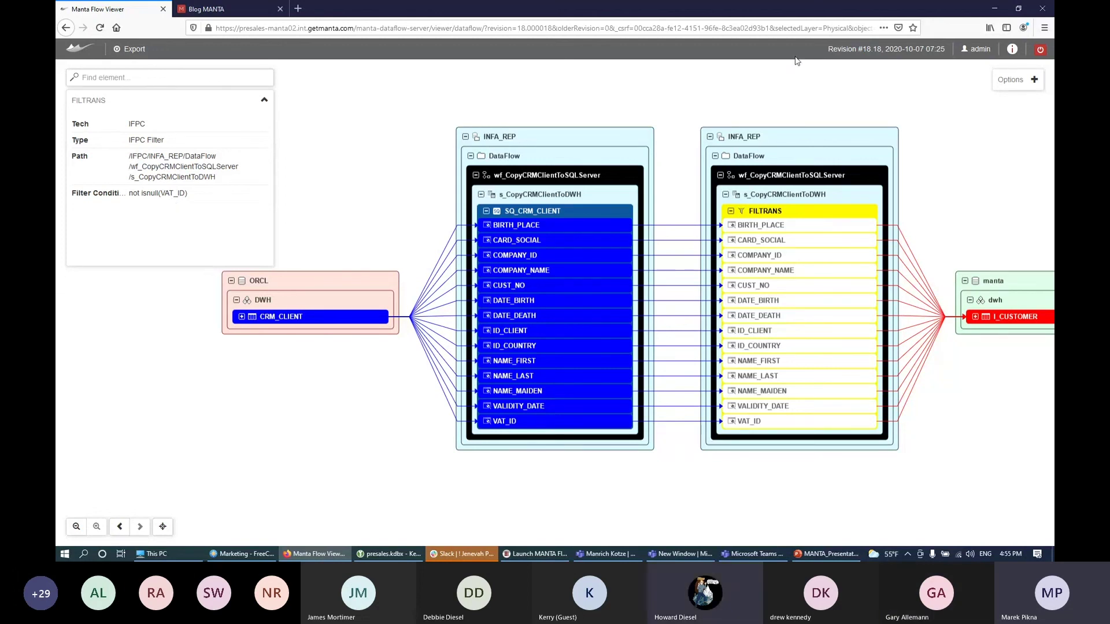
drag(967, 144, 867, 151)
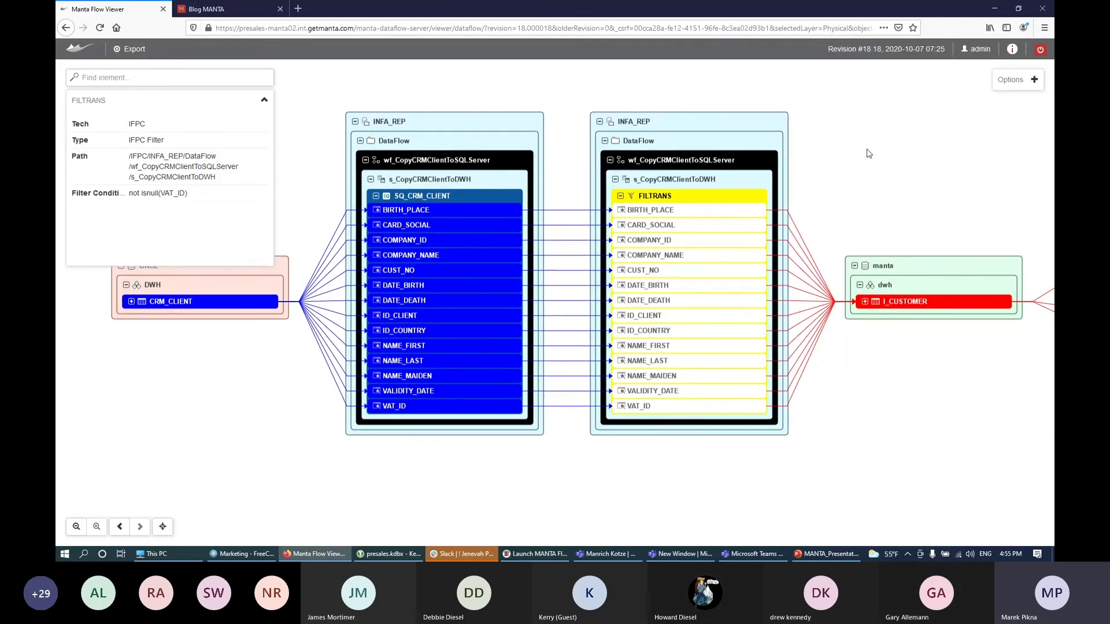
click(916, 347)
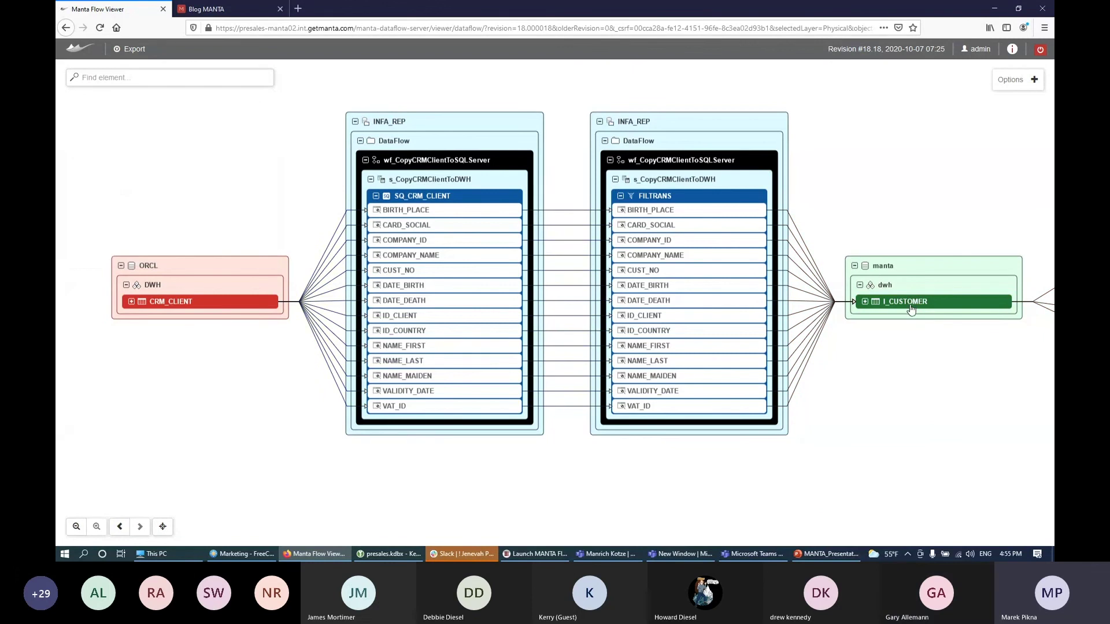
drag(963, 340, 605, 290)
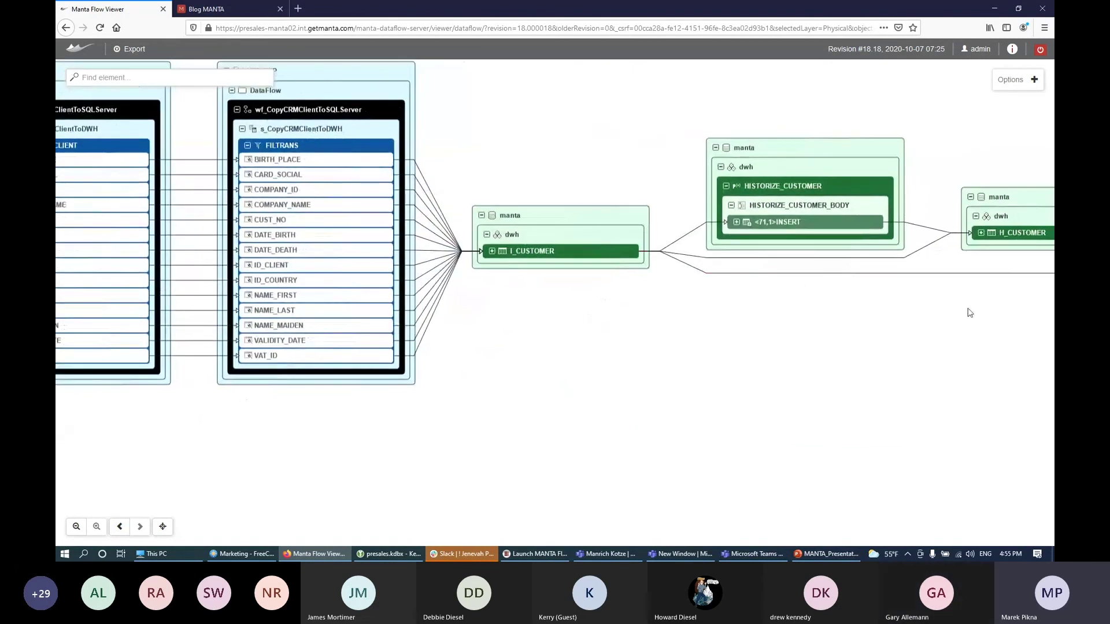
- Follow the lineage downstream to the D_CUSTOMER table and expand the further flow from its manta database
drag(969, 313, 674, 295)
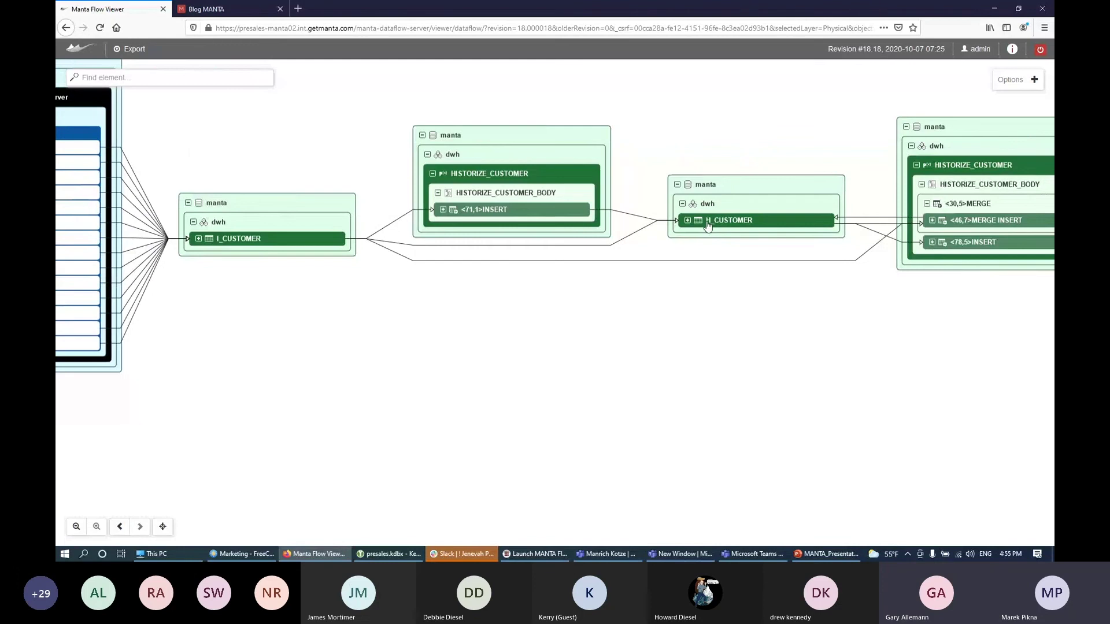
drag(951, 302, 535, 264)
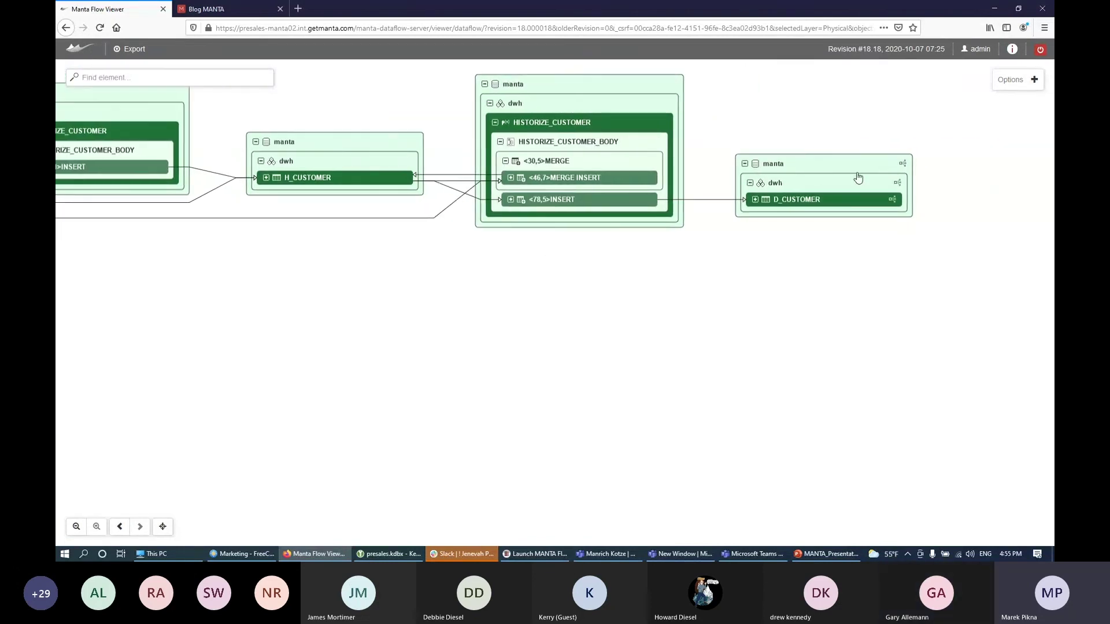
click(903, 164)
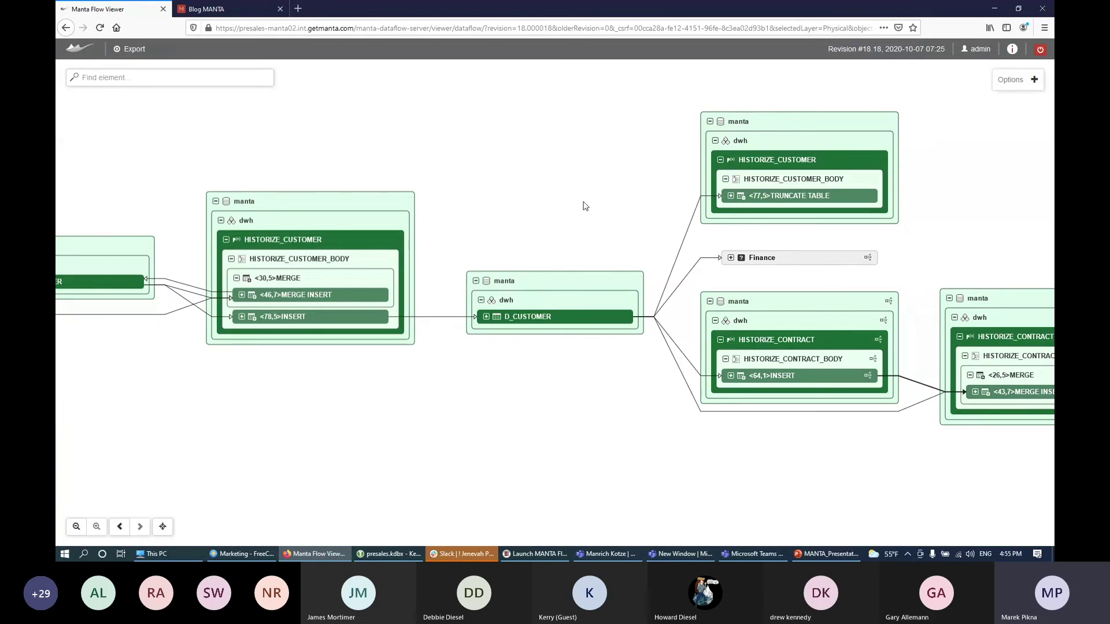
scroll(585, 207, down, 4)
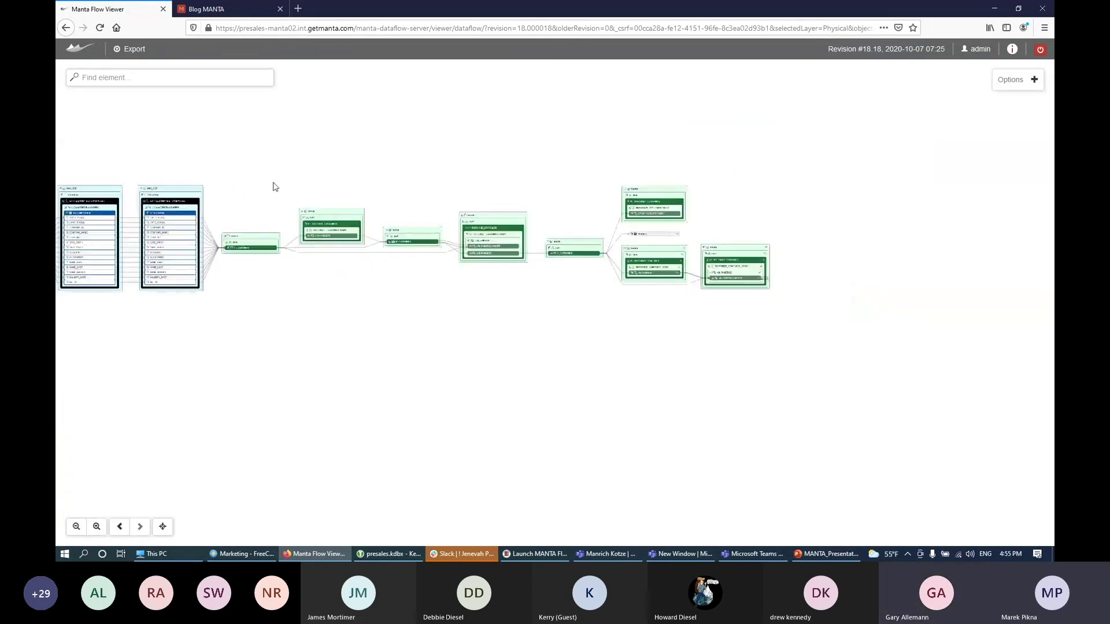
- View the MANTA blog page, dismiss its whitepaper banner and return to the lineage graph in Manta Flow Viewer
key(ctrl+Tab)
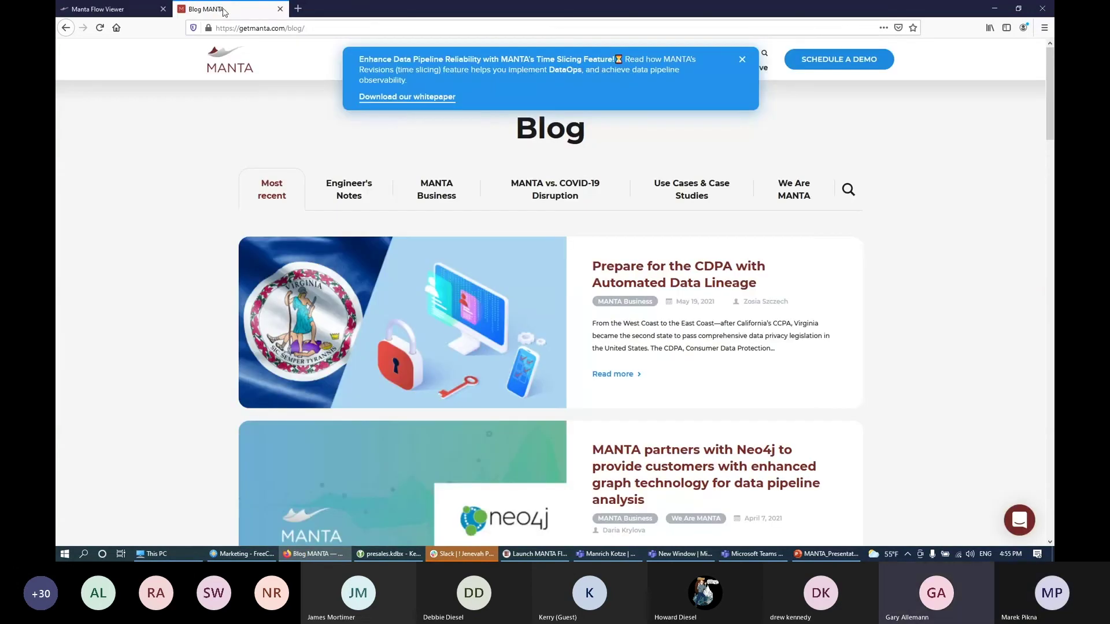
click(741, 60)
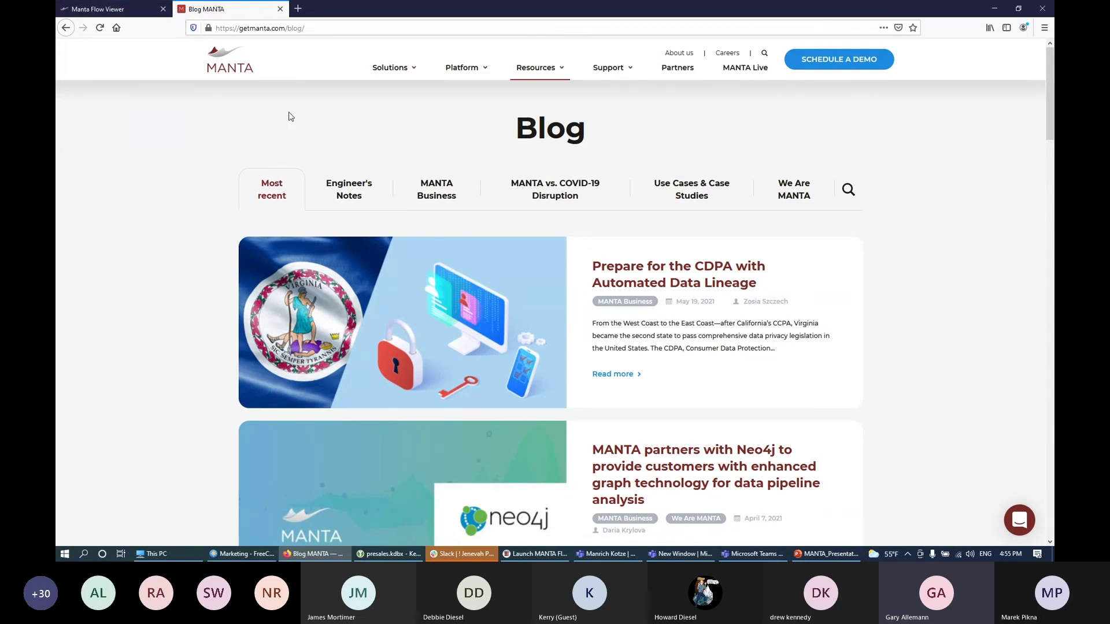
click(99, 8)
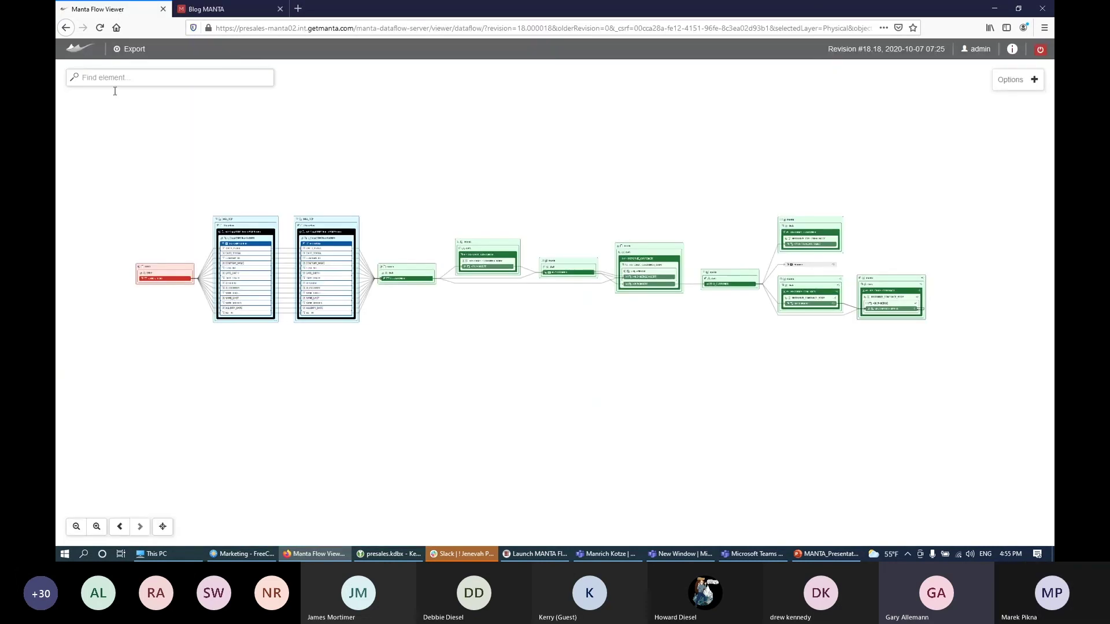